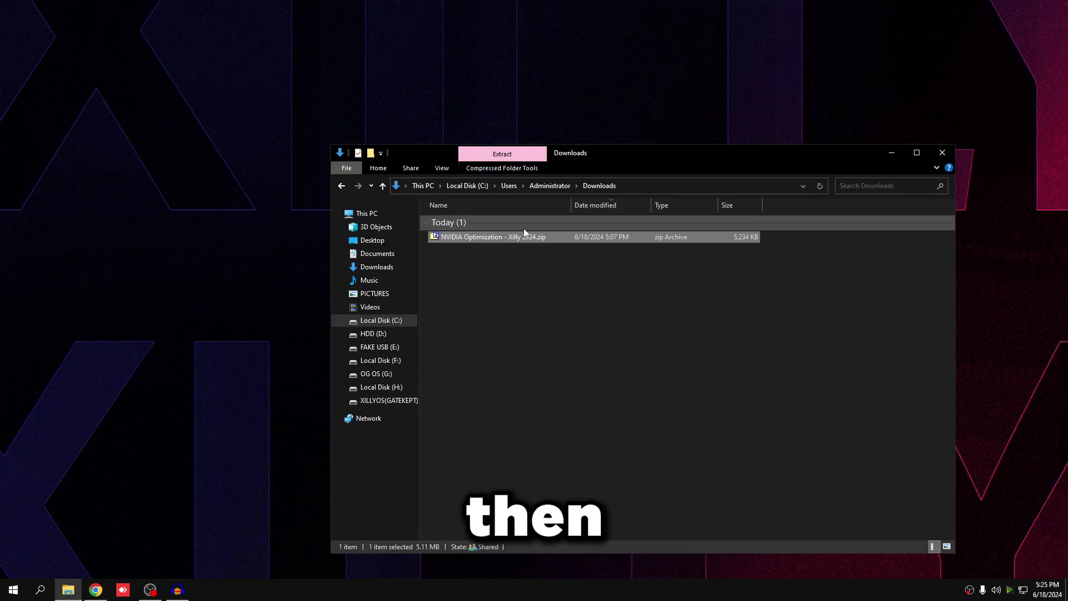
# - Extract NVIDIA Optimization - Xilly 2024.zip with 7-Zip into a same-named folder, entering the archive password
pyautogui.rightClick(497, 234)
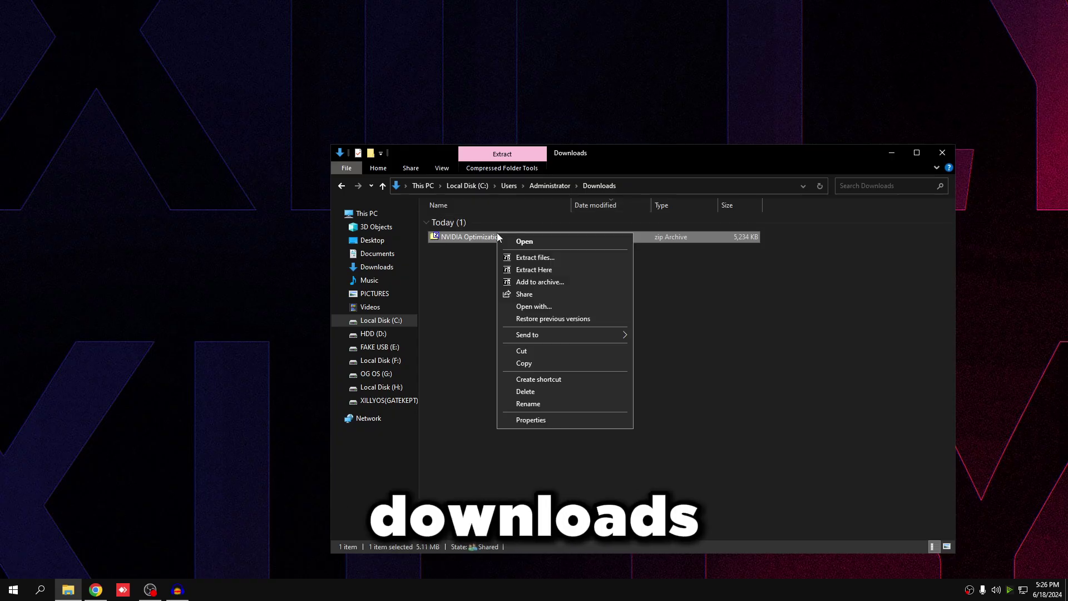
pyautogui.click(539, 258)
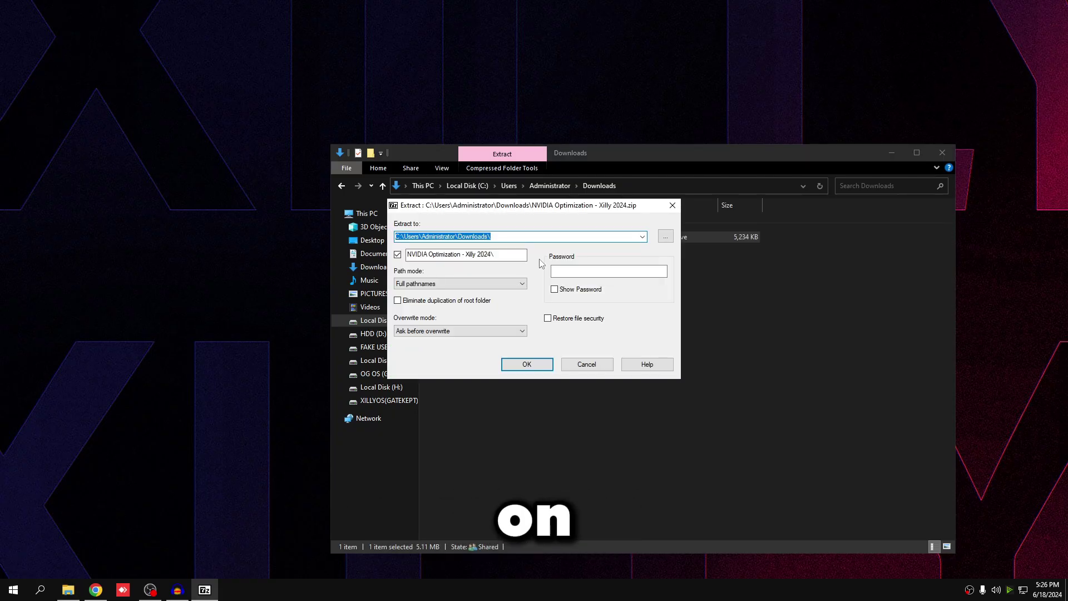
pyautogui.click(514, 365)
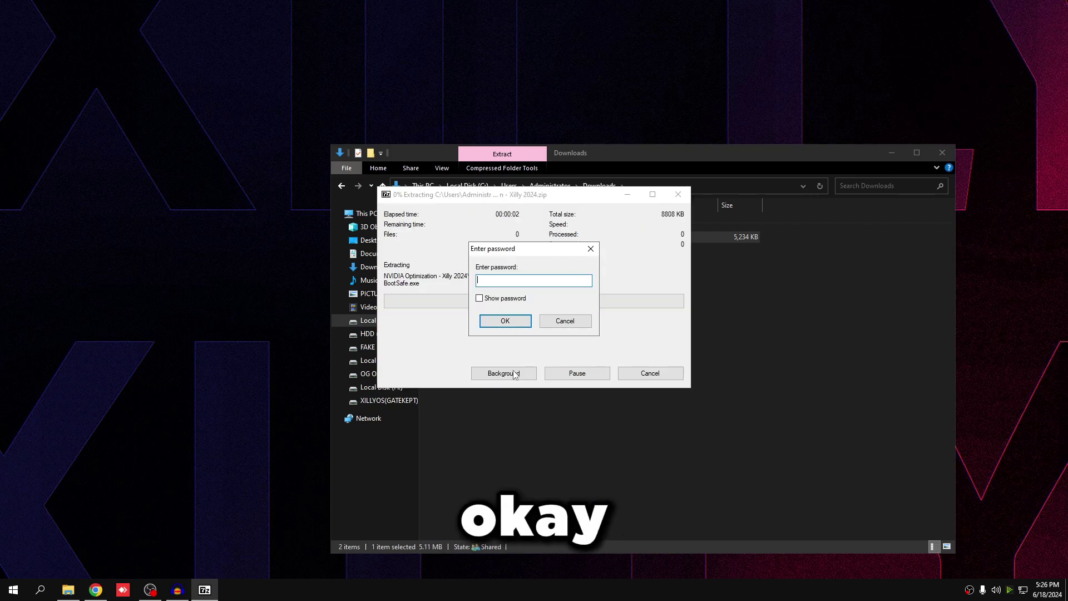
pyautogui.write('xi')
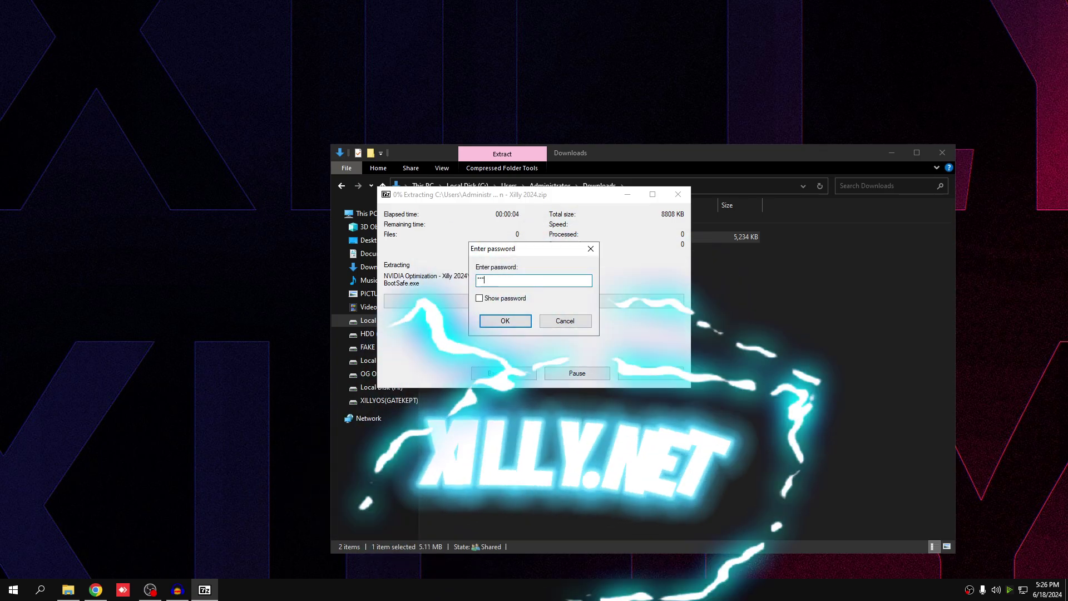
pyautogui.write('lly')
pyautogui.press('Return')
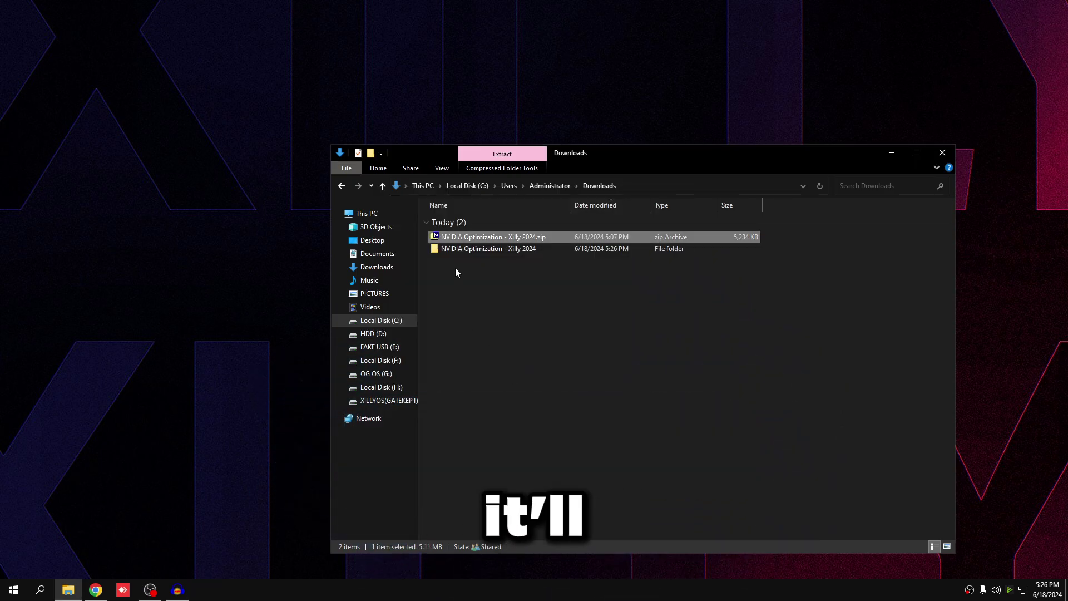
# - Go through both NVIDIA Optimization - Xilly 2024 folders into 1. Uninstall Current GPU drivers PROPERLY, widening the file list
pyautogui.doubleClick(451, 249)
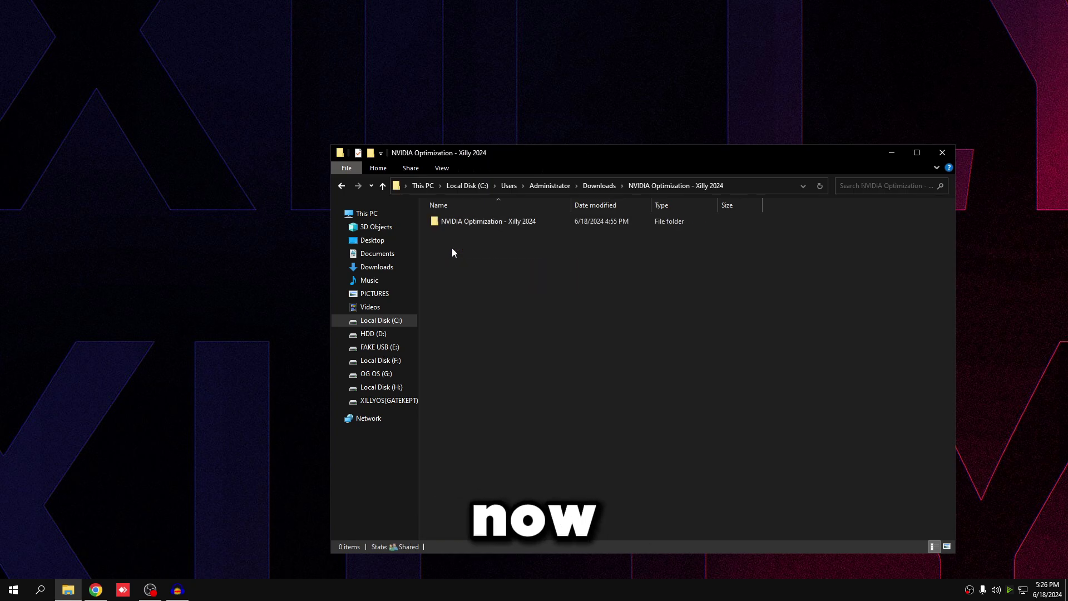
pyautogui.doubleClick(462, 222)
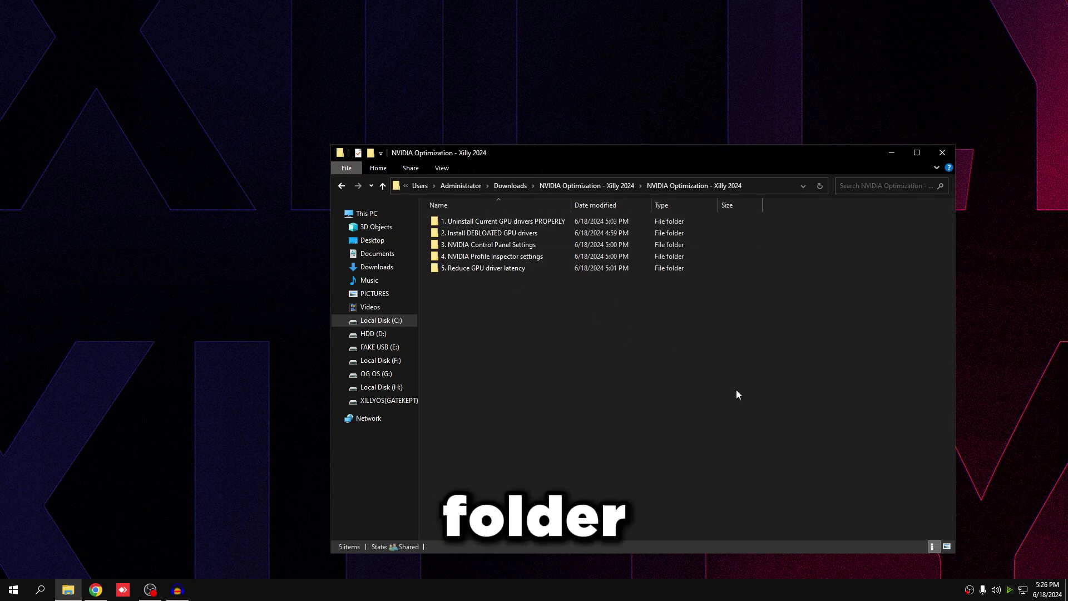
pyautogui.doubleClick(461, 223)
pyautogui.moveTo(417, 219); pyautogui.dragTo(333, 217)
pyautogui.moveTo(319, 83); pyautogui.dragTo(329, 79)
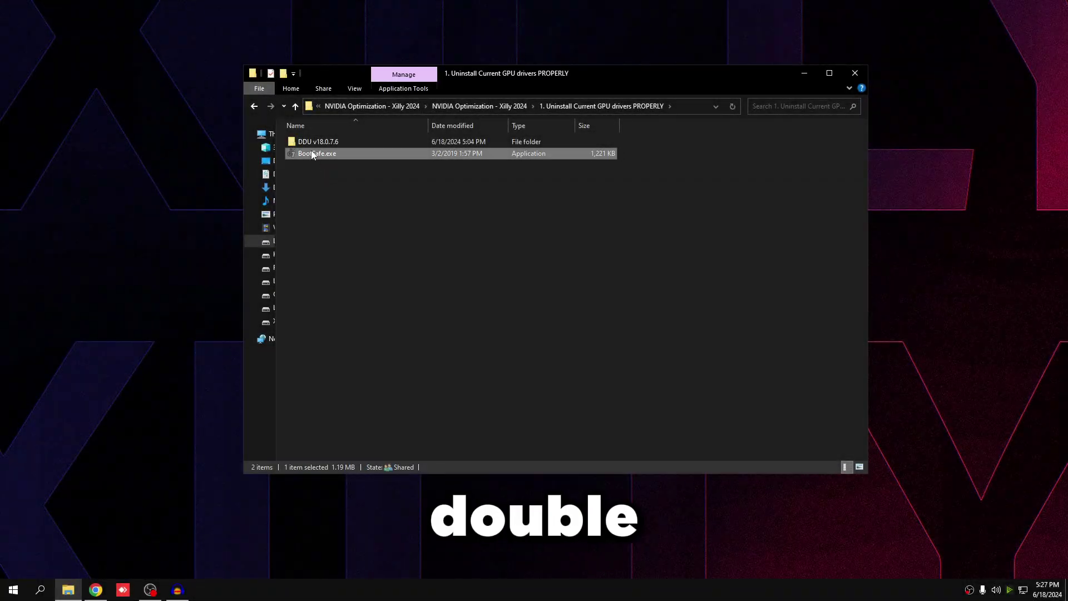
# - Run BootSafe.exe to restart Windows into Safe Mode
pyautogui.doubleClick(311, 154)
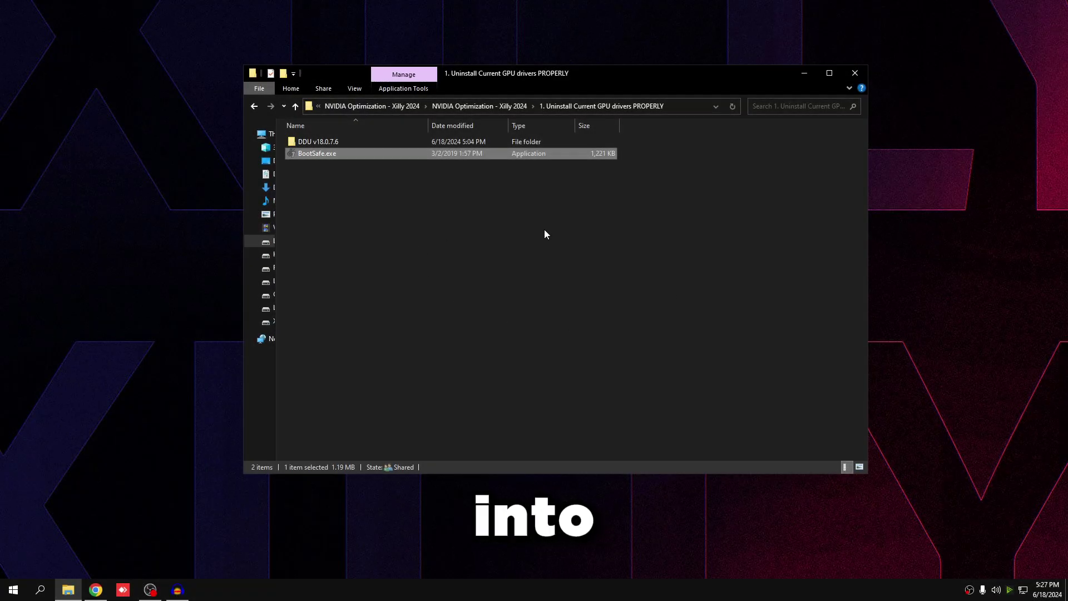
pyautogui.click(544, 229)
pyautogui.doubleClick(316, 143)
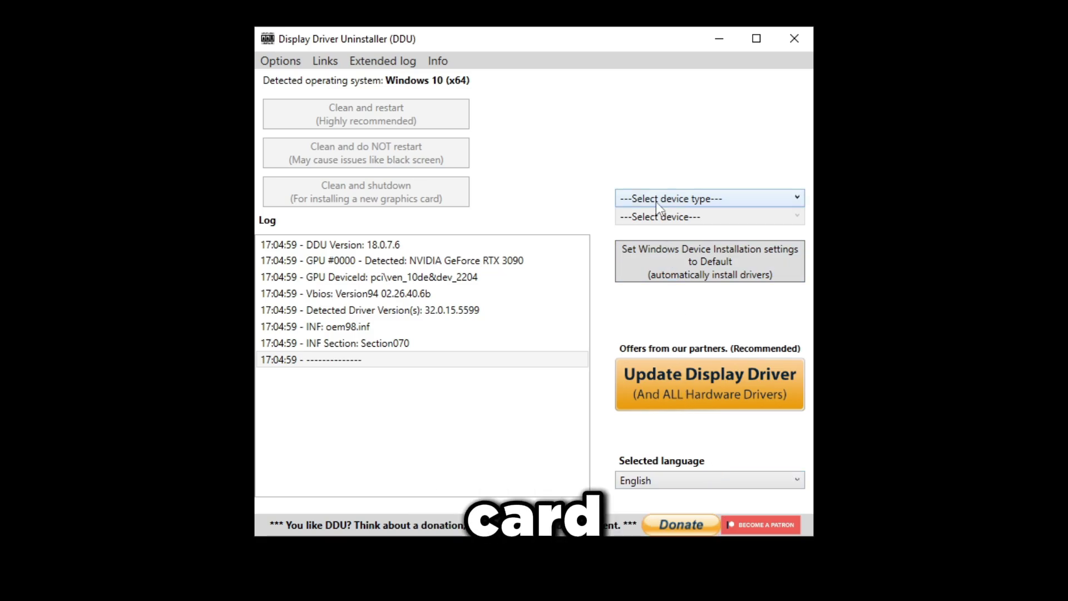
pyautogui.click(656, 201)
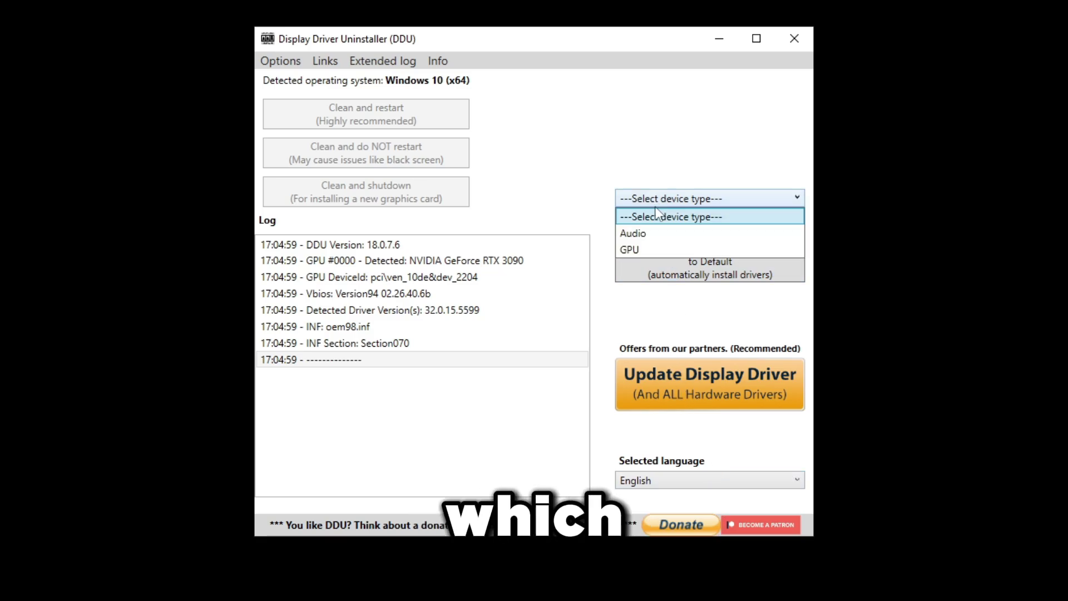
pyautogui.click(648, 245)
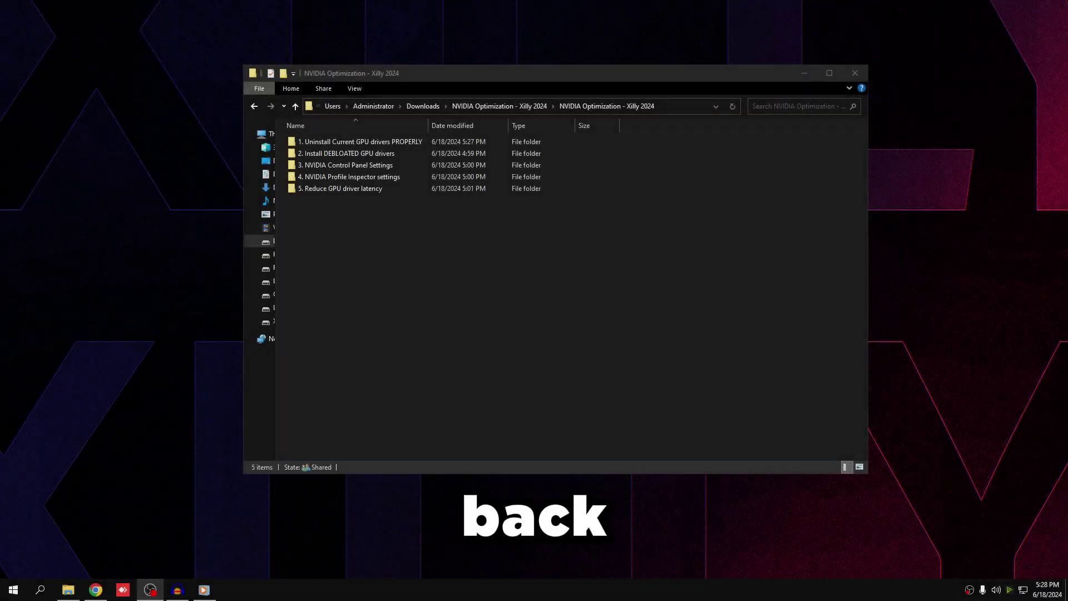
# - Launch NVCleanstall_1.16.0 from the 2. Install DEBLOATED GPU drivers folder with the best driver for this hardware
pyautogui.click(499, 249)
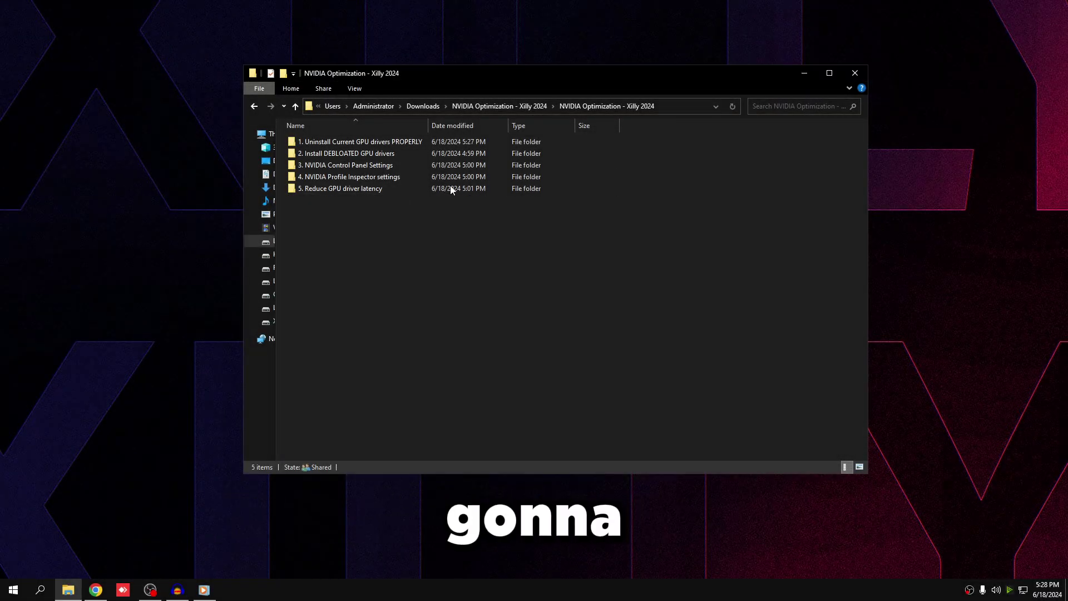
pyautogui.doubleClick(346, 156)
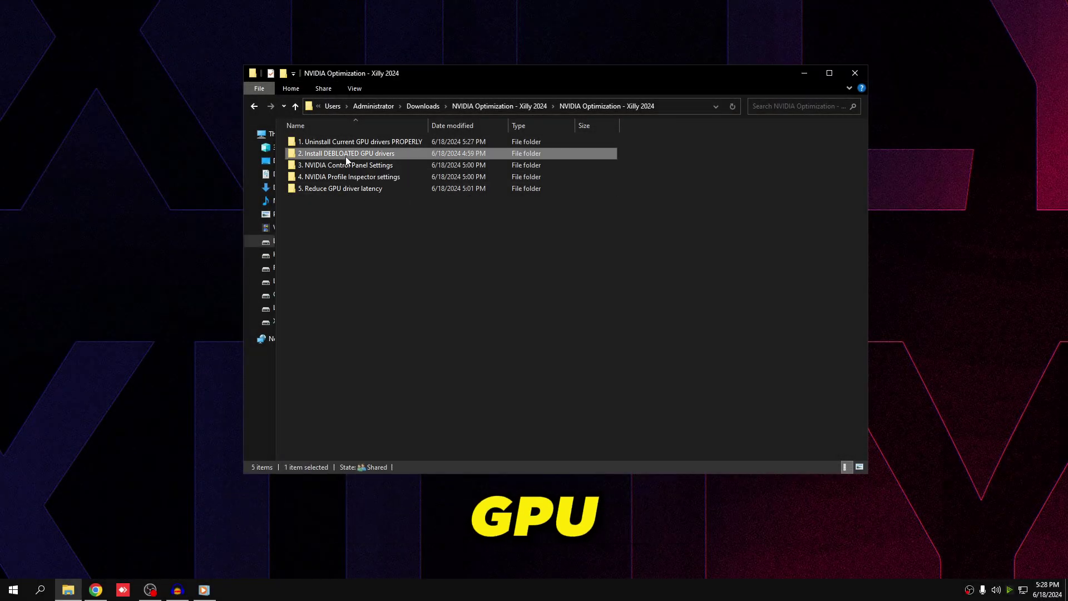
pyautogui.click(315, 145)
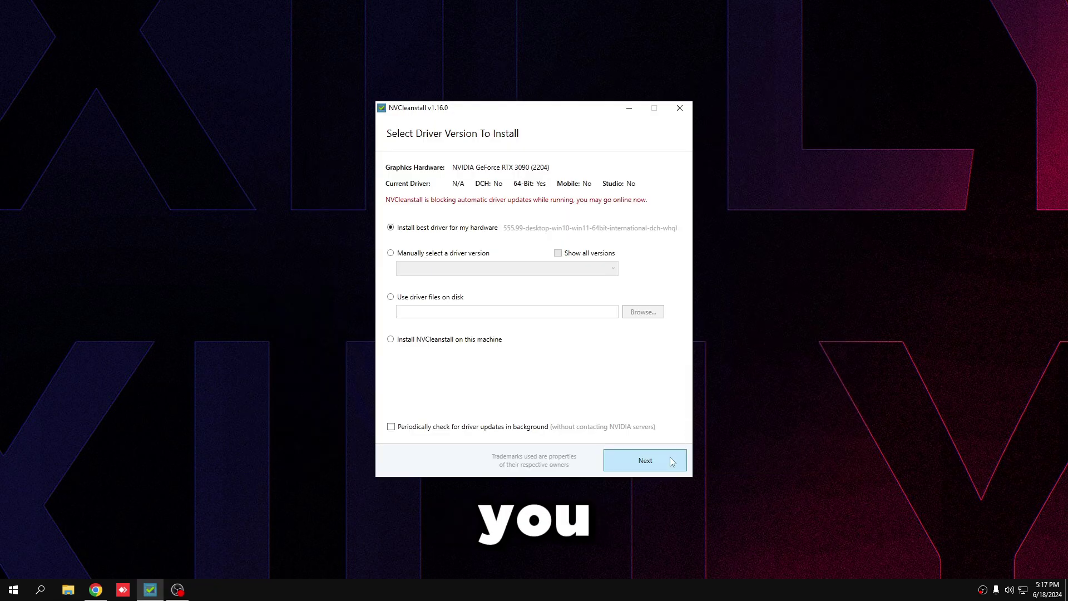
pyautogui.click(670, 459)
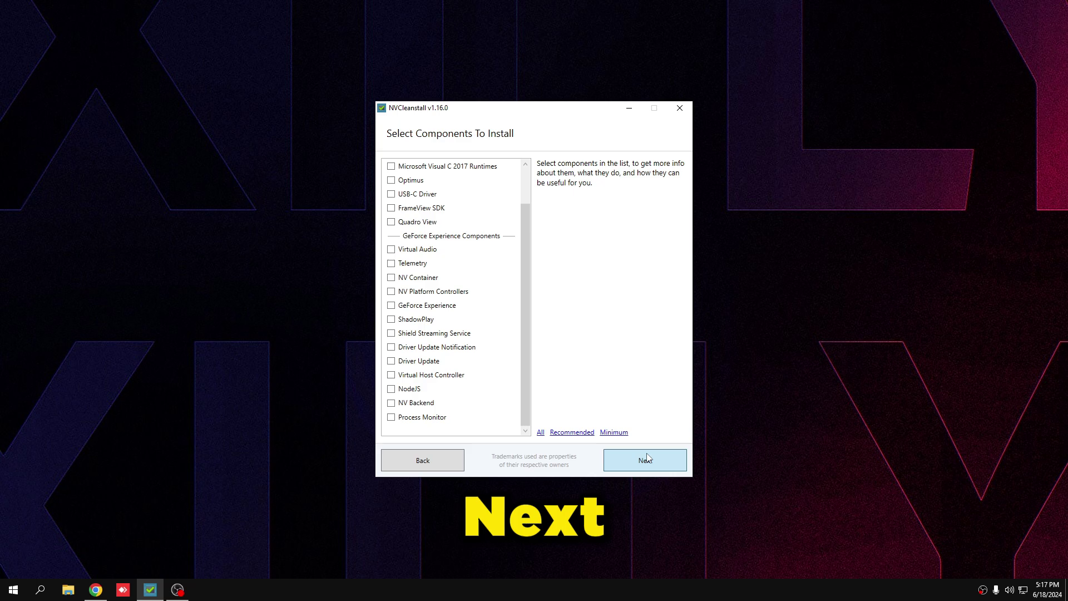
# - Keep only Display Driver, then enable telemetry removal, unattended express, clean install and Disable Ansel
pyautogui.click(723, 523)
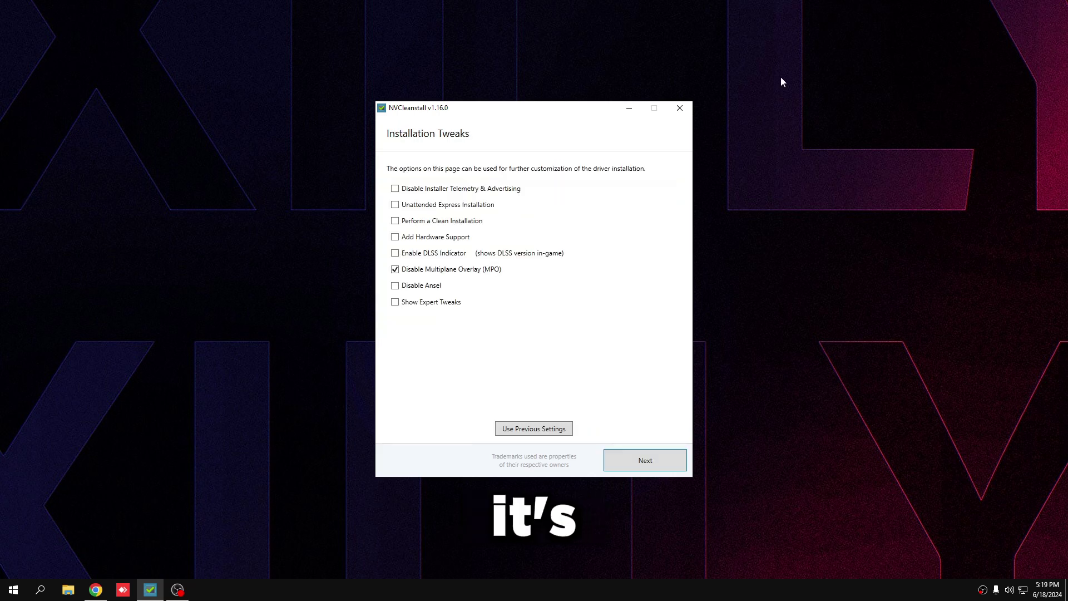
pyautogui.click(437, 189)
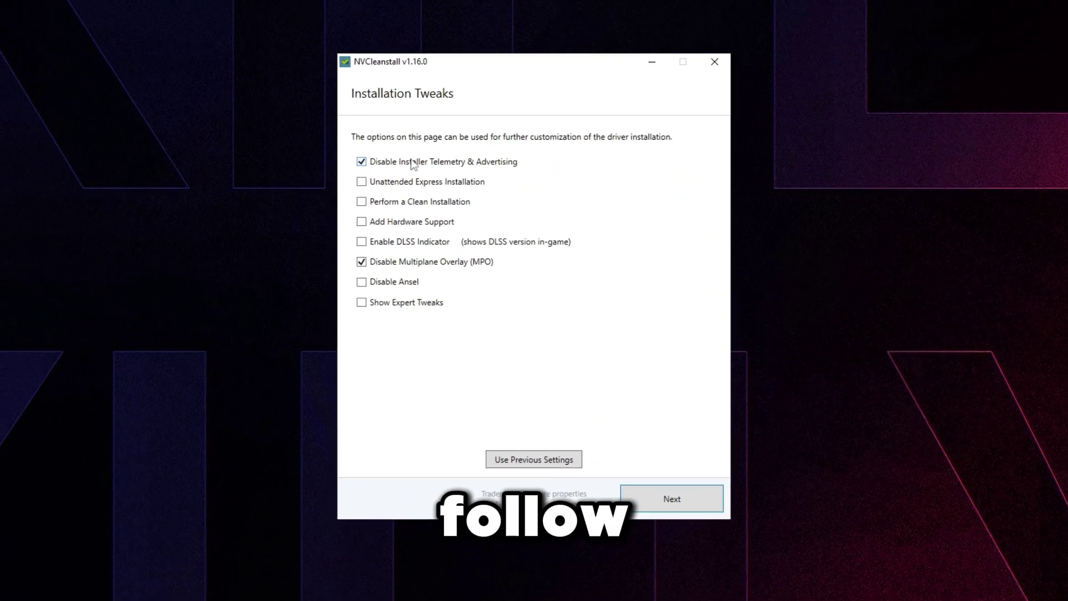
pyautogui.click(409, 183)
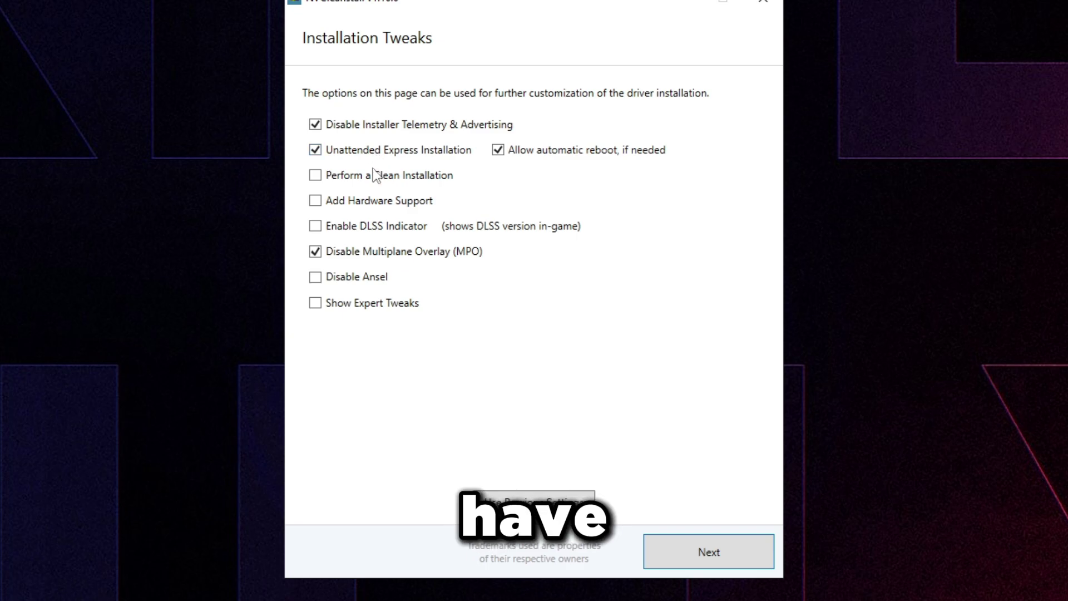
pyautogui.click(371, 175)
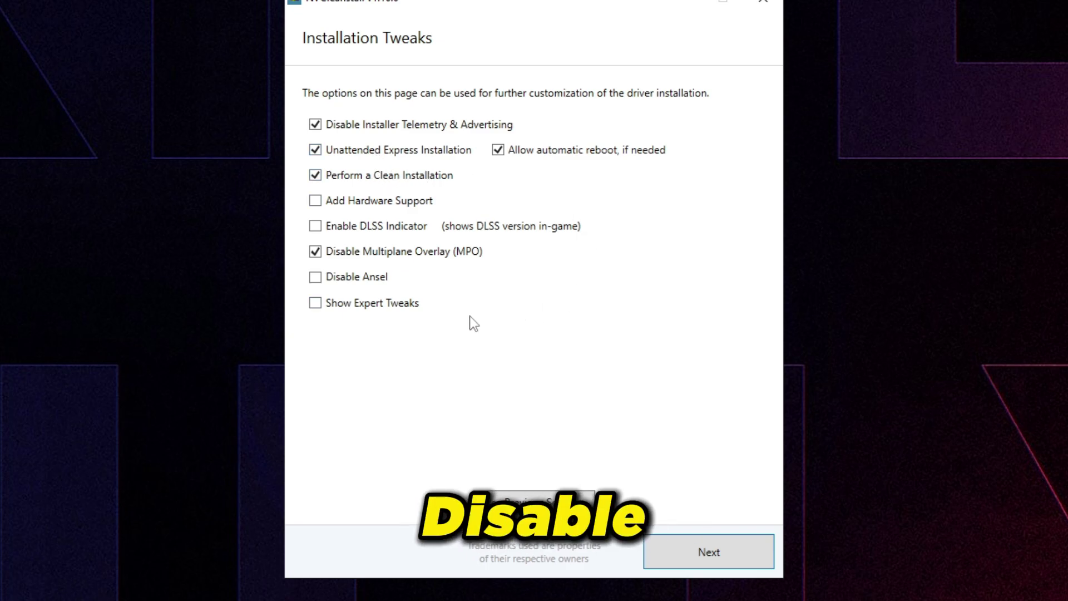
pyautogui.click(346, 281)
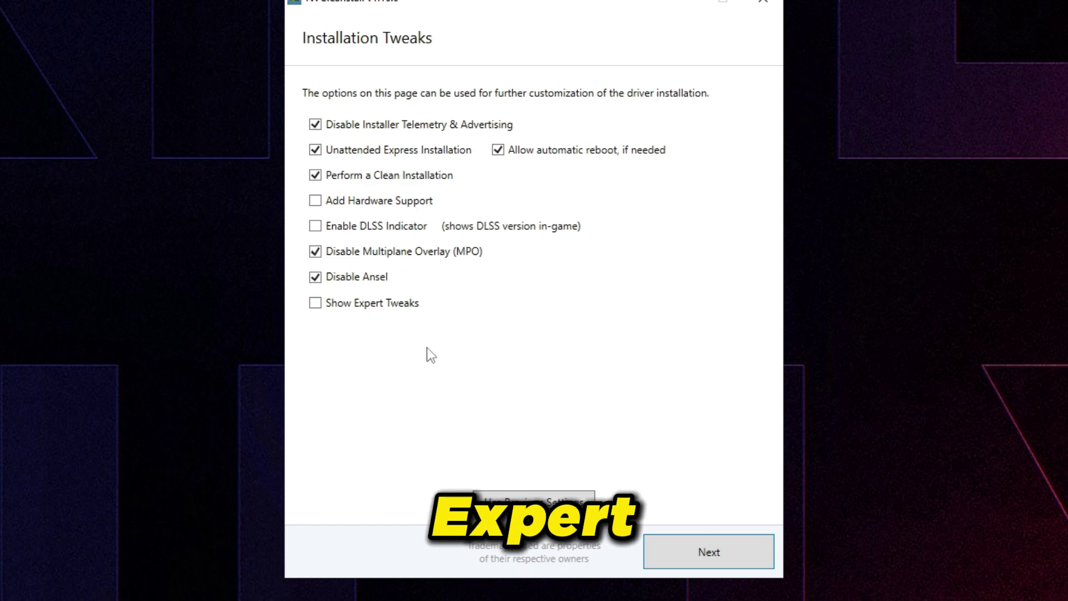
# - Enable expert tweaks (driver telemetry, HD Audio sleep, HDCP off; Easy-Anti-Cheat signing; auto-accept unsigned) and build
pyautogui.click(338, 306)
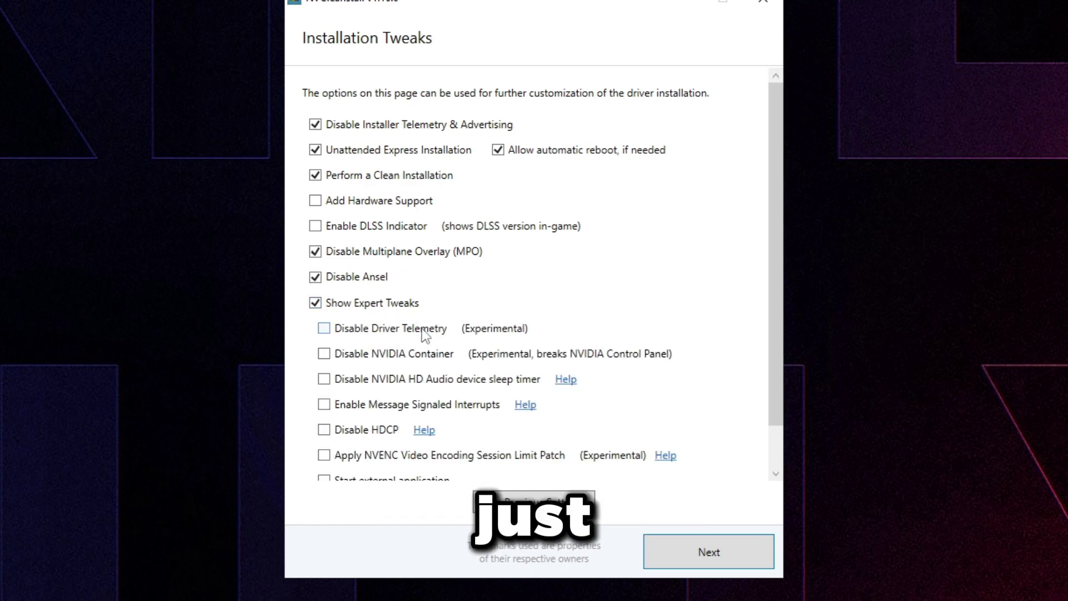
pyautogui.click(429, 330)
pyautogui.click(459, 382)
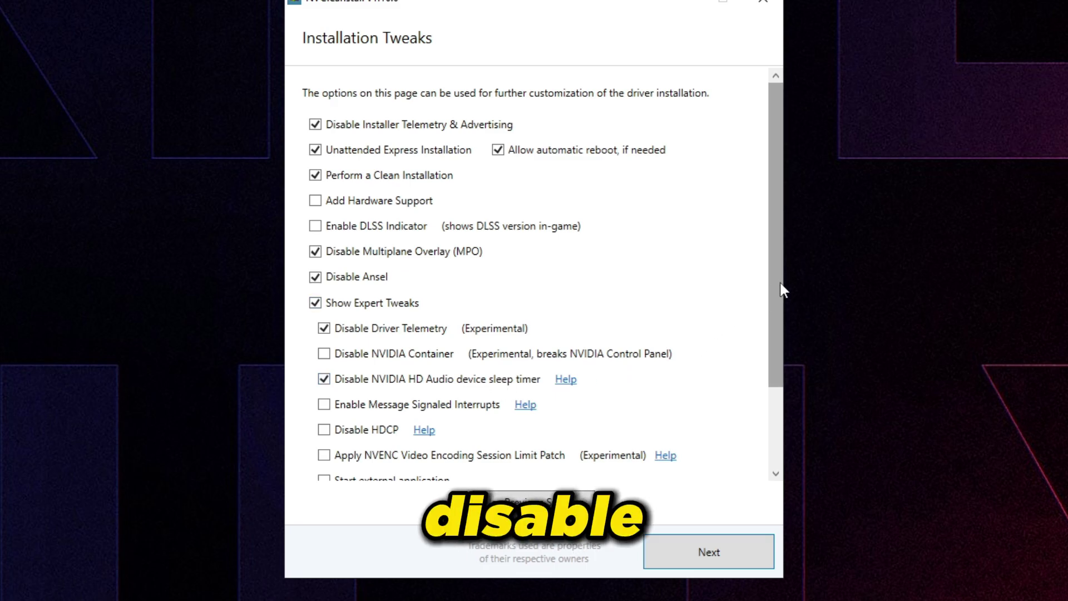
pyautogui.moveTo(779, 289); pyautogui.dragTo(777, 410)
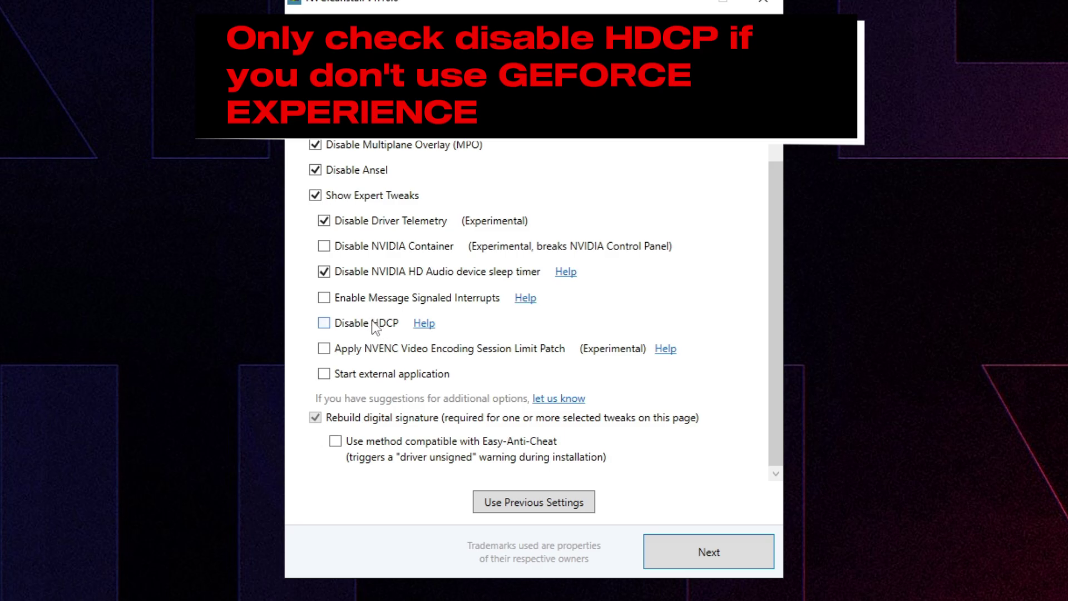
pyautogui.click(373, 326)
pyautogui.click(413, 445)
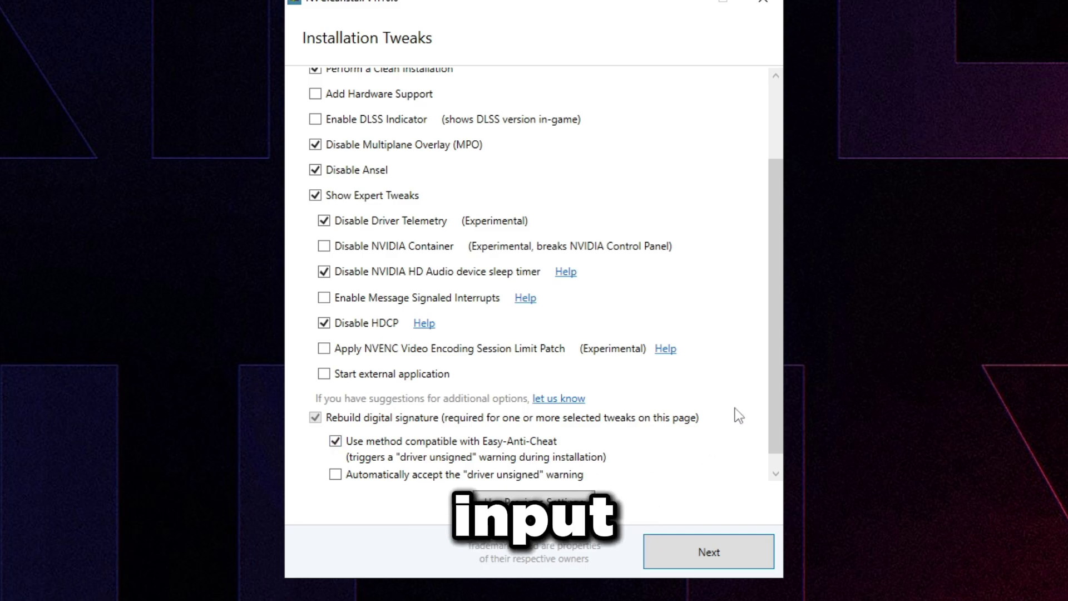
pyautogui.scroll(-1, 779, 429)
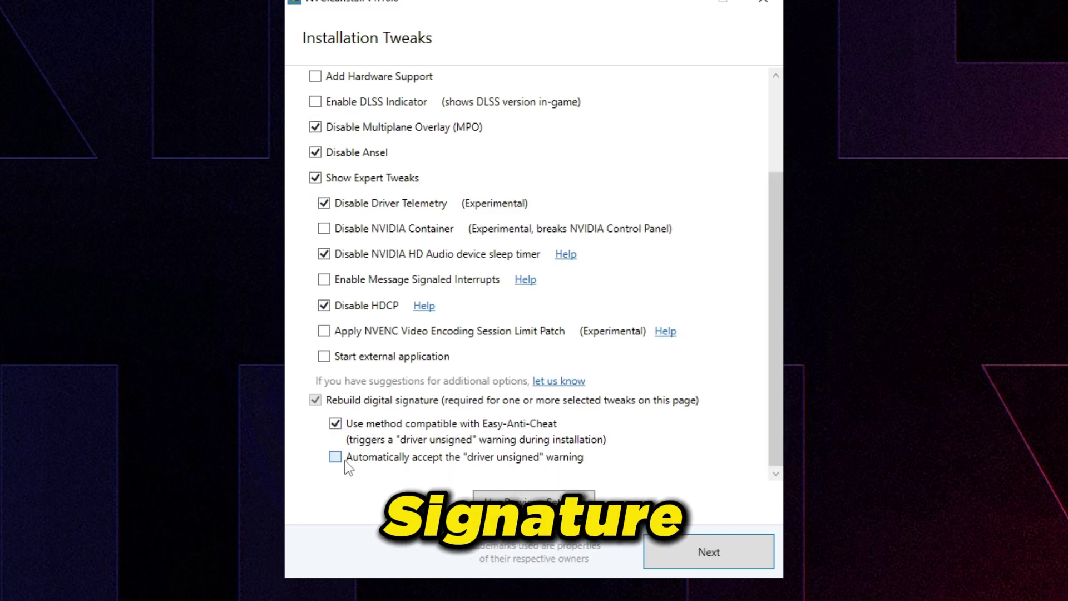
pyautogui.click(345, 459)
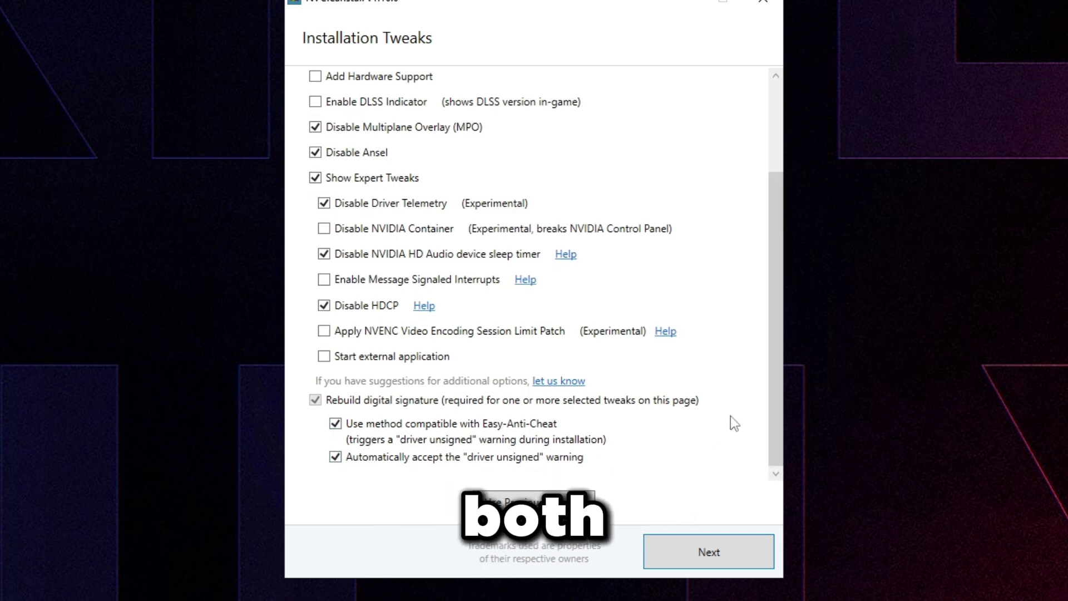
pyautogui.moveTo(775, 422); pyautogui.dragTo(779, 312)
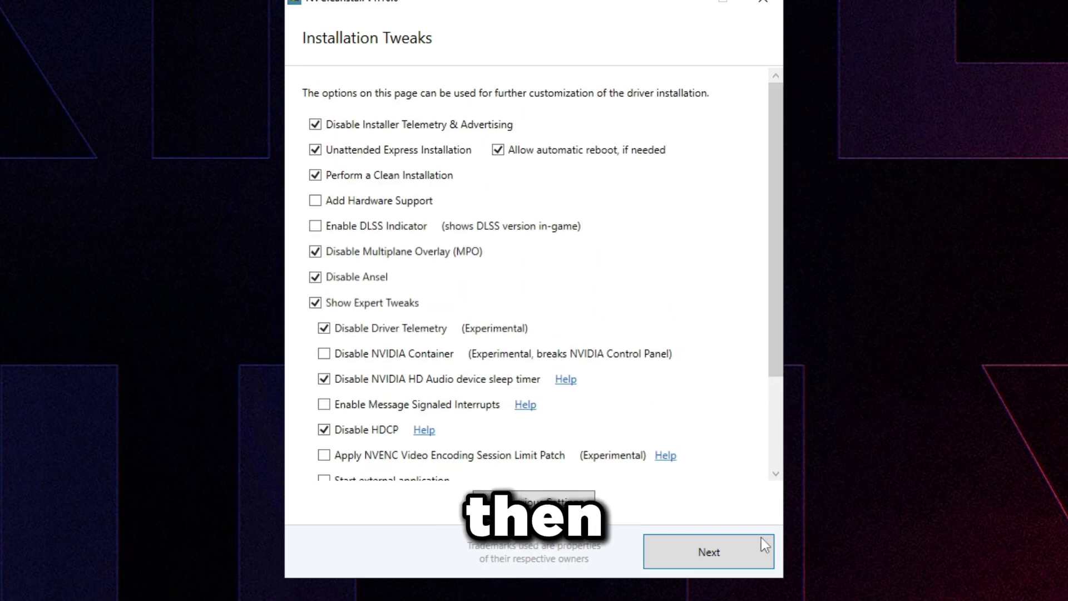
pyautogui.click(759, 551)
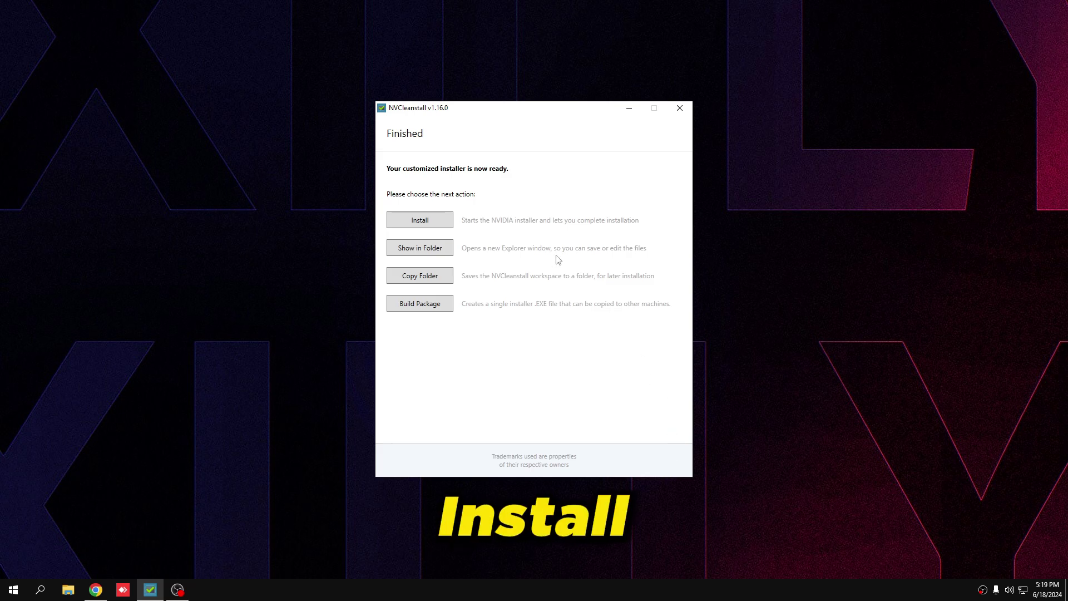
# - Run the customized 555.99 driver installer, dismiss the HD Audio power timeout error, and close NVCleanstall
pyautogui.click(437, 224)
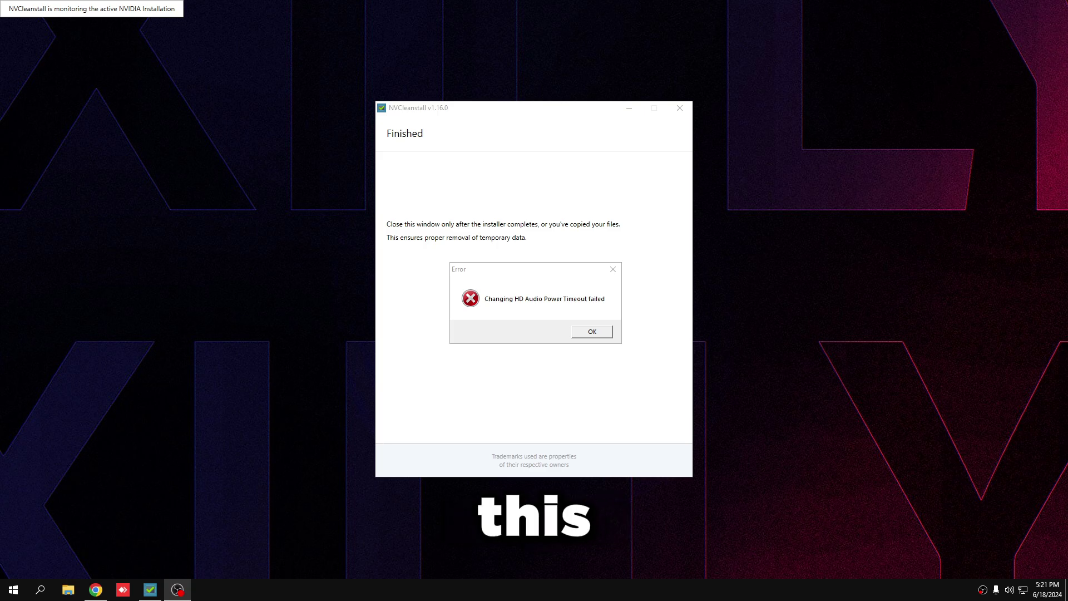
pyautogui.click(608, 332)
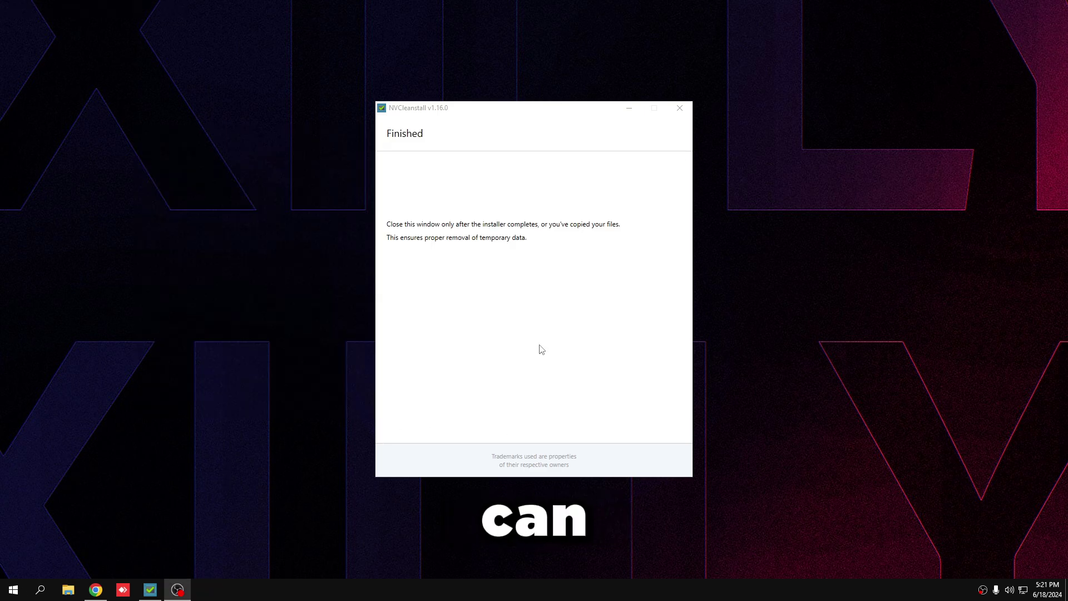
pyautogui.click(680, 108)
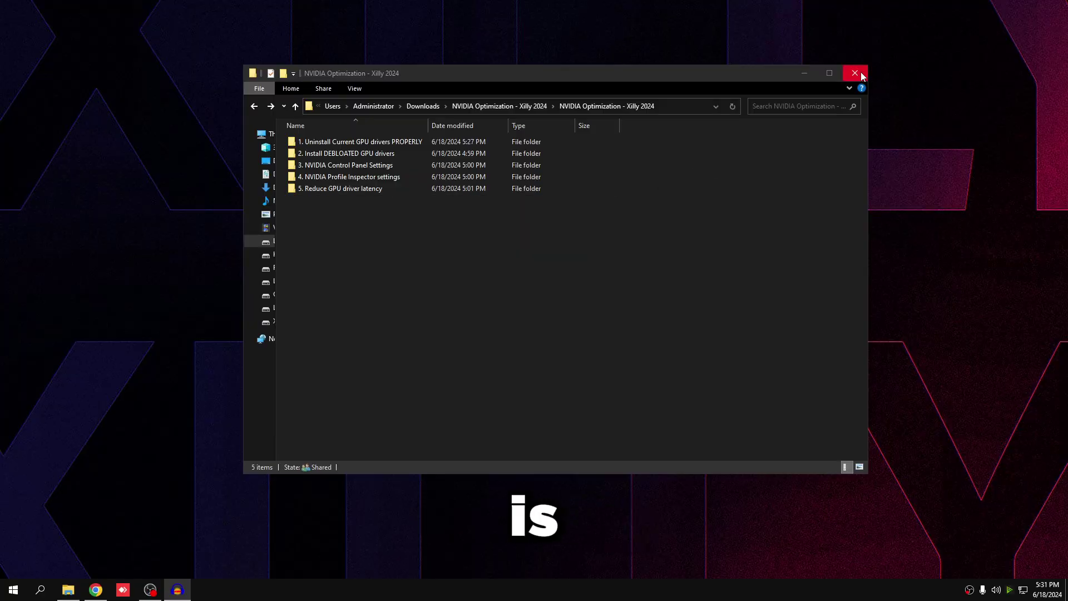
# - Set Display 1 (LEN G25-10) to a 143.999 Hz refresh rate in advanced display settings and keep it
pyautogui.click(855, 73)
pyautogui.rightClick(412, 185)
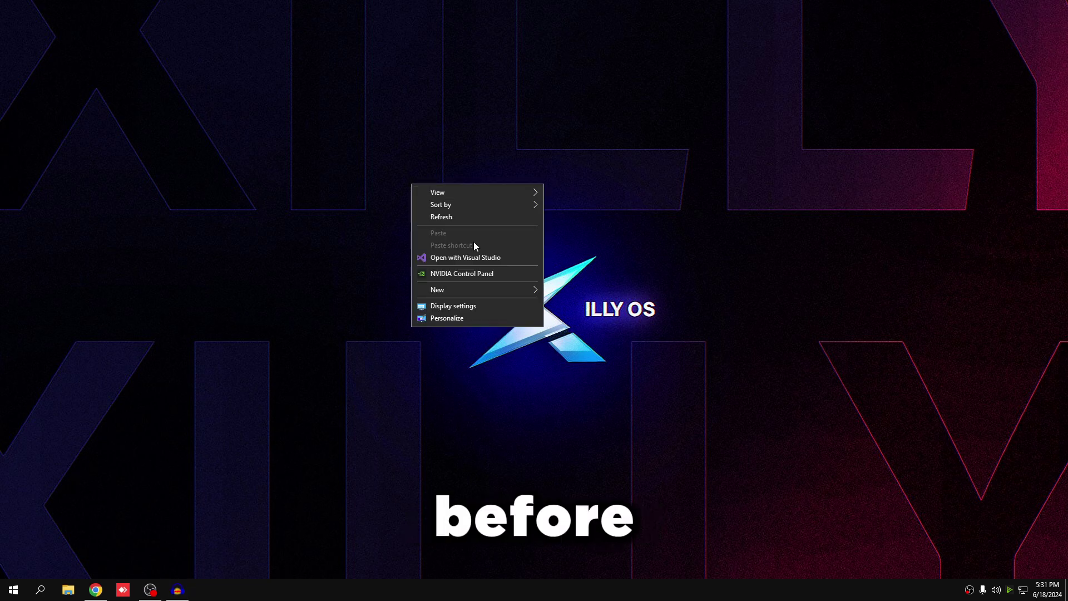
pyautogui.click(453, 306)
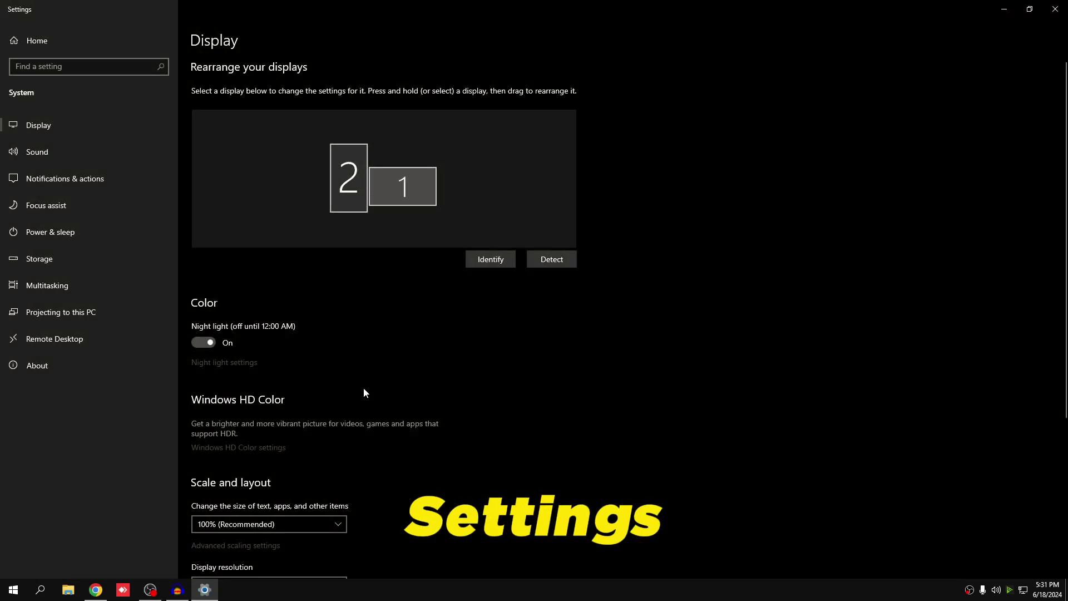
pyautogui.scroll(-5, 365, 389)
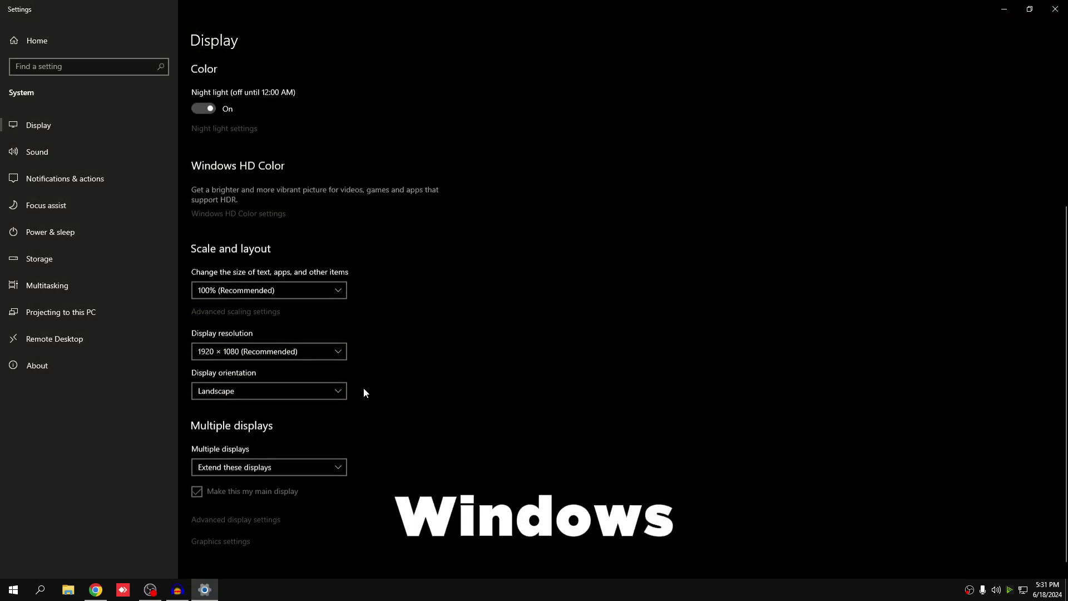
pyautogui.click(221, 512)
pyautogui.click(89, 116)
pyautogui.click(92, 95)
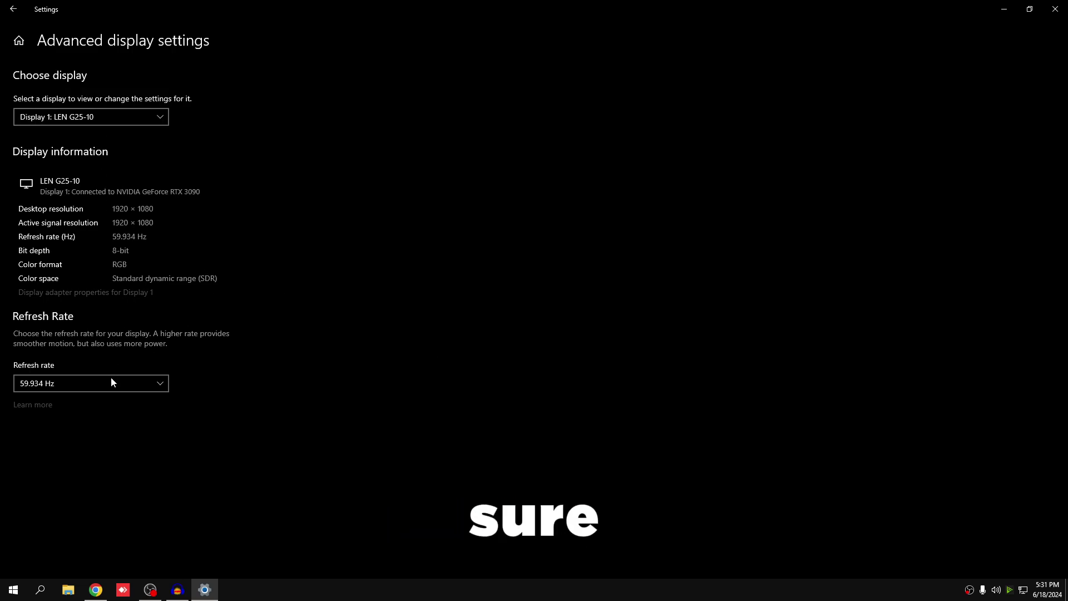
pyautogui.click(111, 382)
pyautogui.click(29, 474)
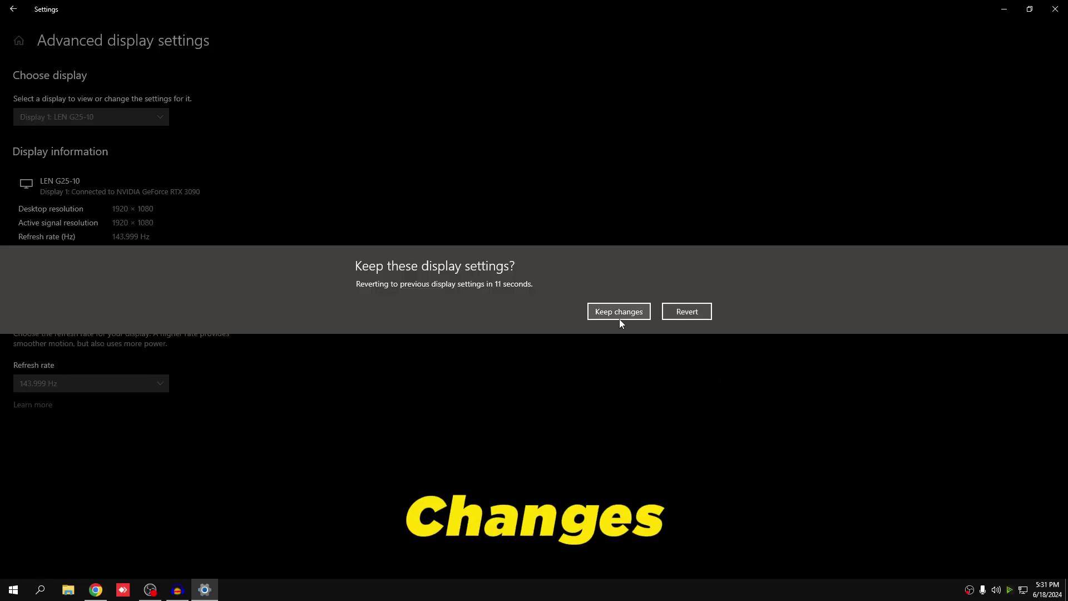
pyautogui.click(619, 318)
# - Return to the Display page and open the default graphics settings
pyautogui.hotkey('alt', 'Left')
pyautogui.scroll(-5, 484, 451)
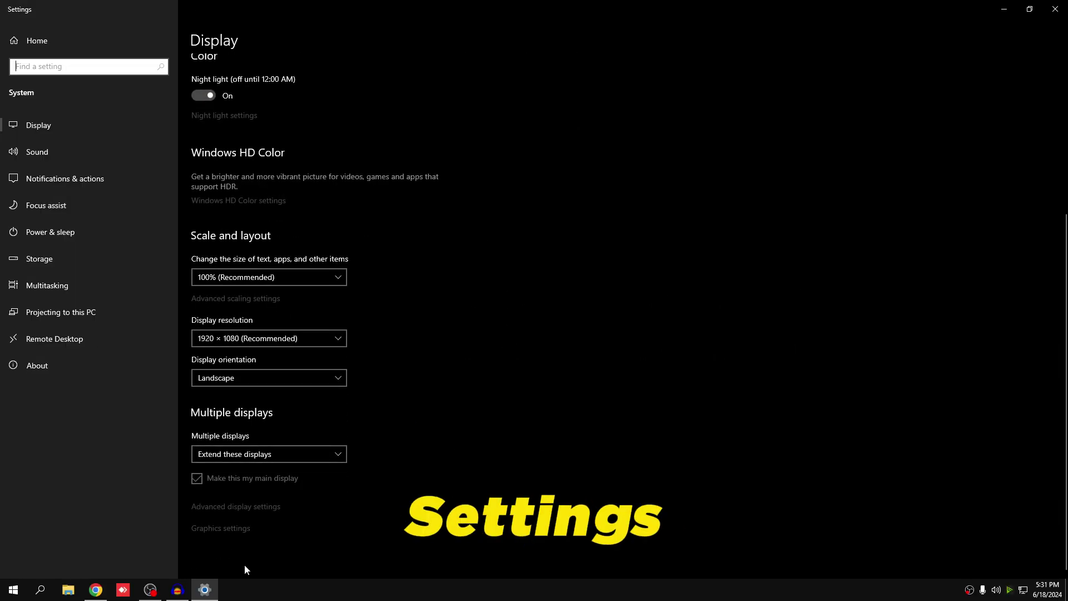
pyautogui.click(225, 535)
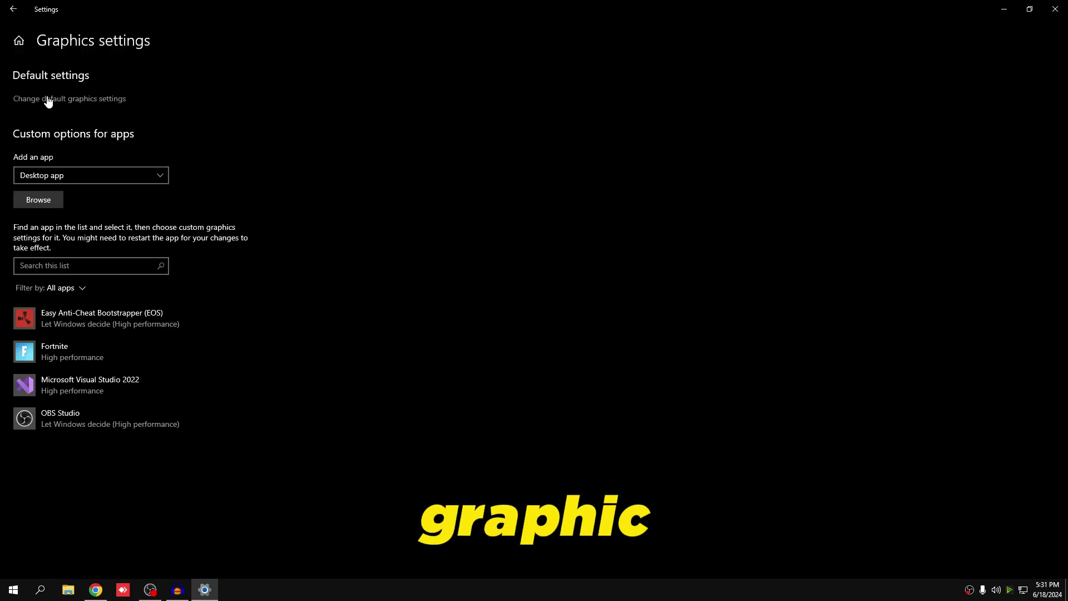
pyautogui.click(67, 104)
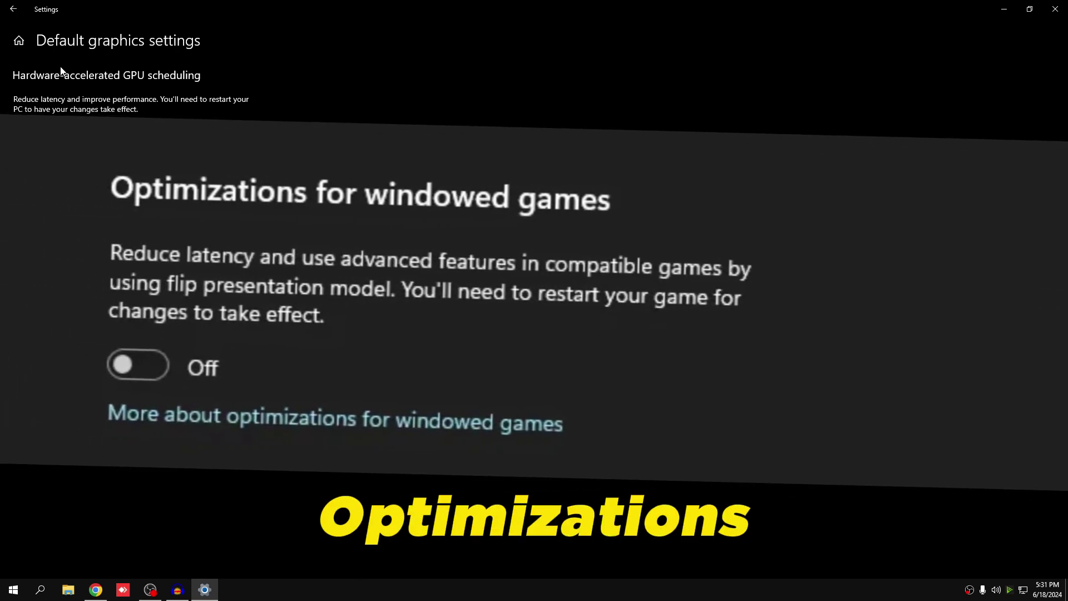
# - Open NVIDIA Control Panel from the desktop and slide Adjust image settings with preview to Performance
pyautogui.click(1055, 9)
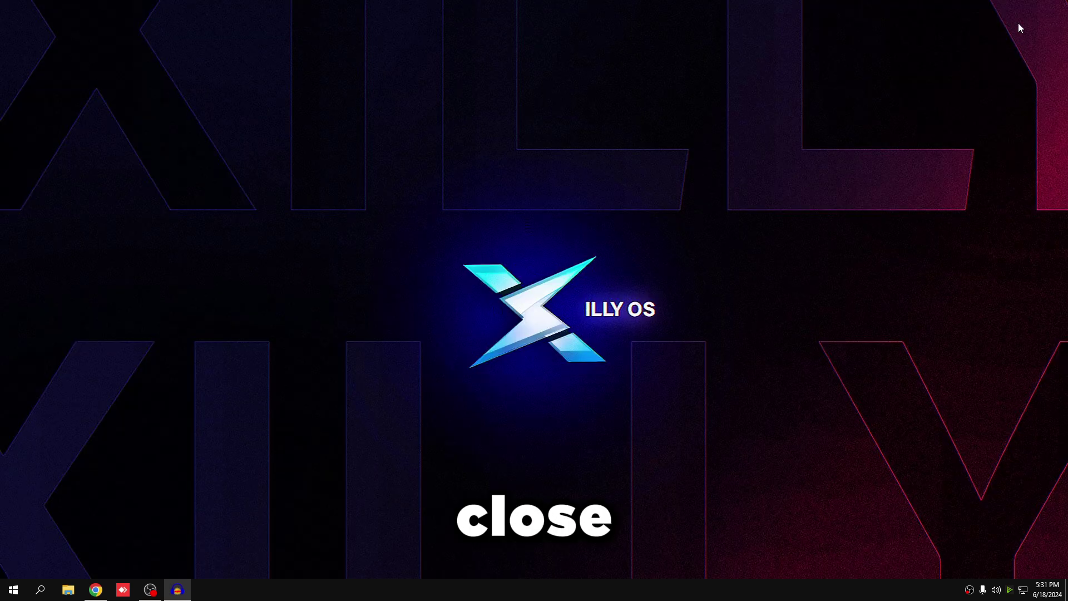
pyautogui.rightClick(390, 168)
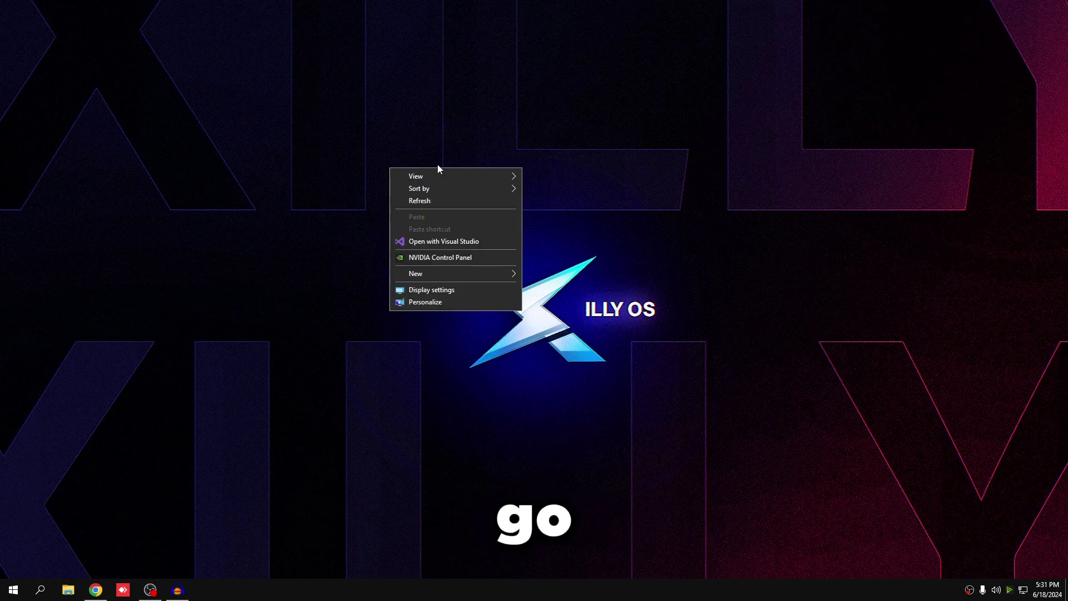
pyautogui.click(429, 262)
pyautogui.click(298, 98)
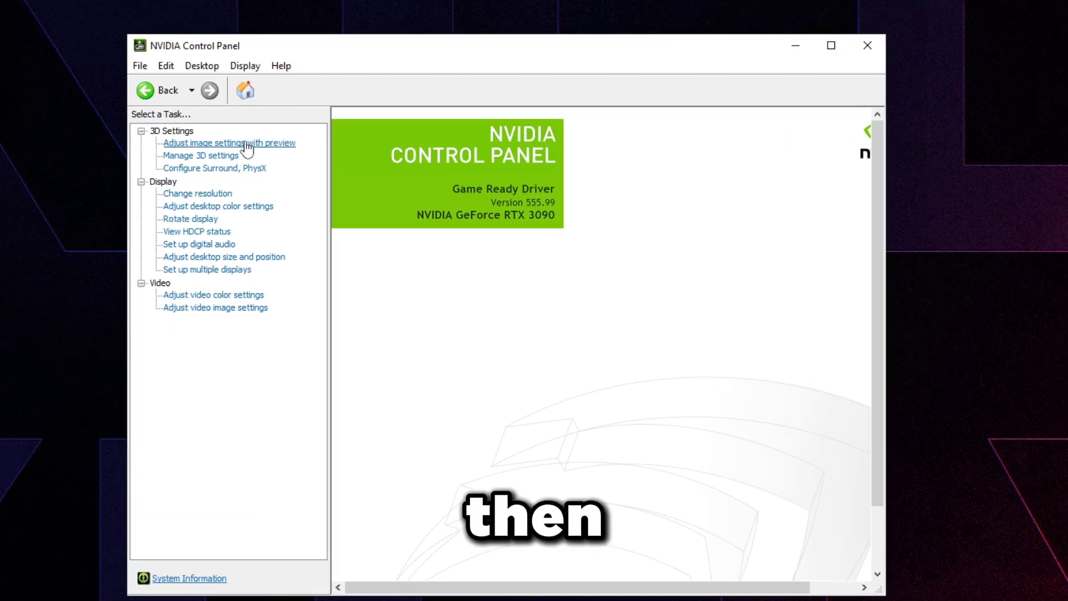
pyautogui.click(259, 144)
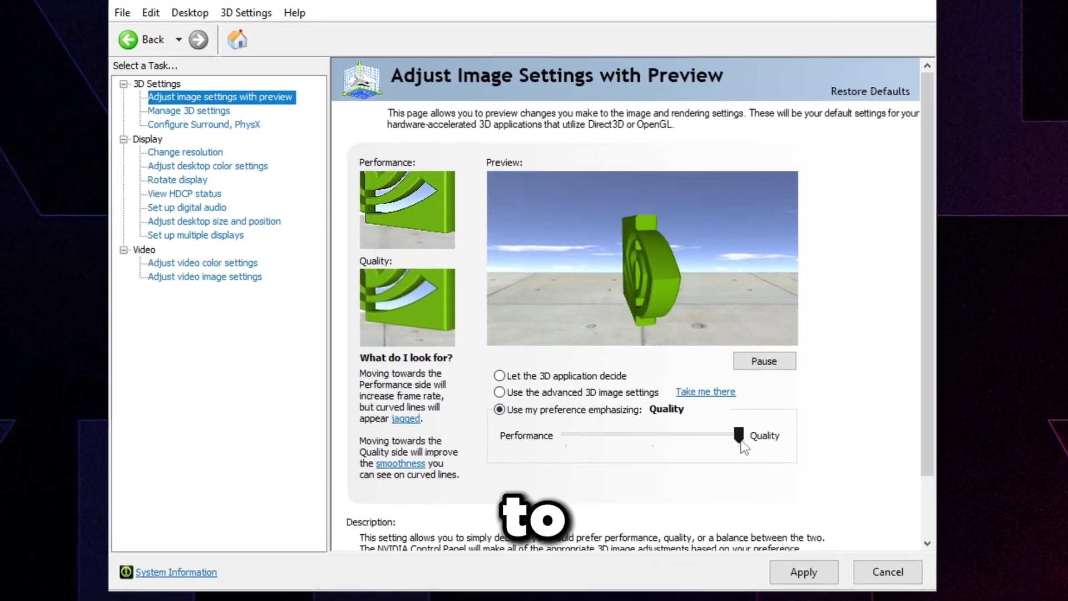
pyautogui.moveTo(734, 468); pyautogui.dragTo(561, 467)
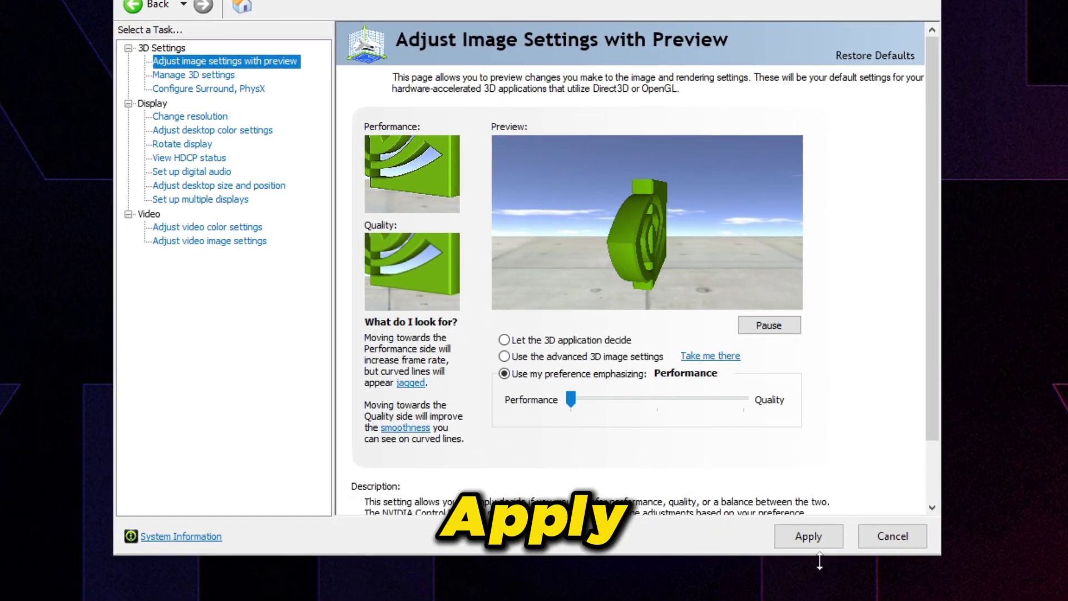
# - In Manage 3D Settings' global list, review Image Scaling and Antialiasing and keep Low Latency Mode On
pyautogui.click(203, 80)
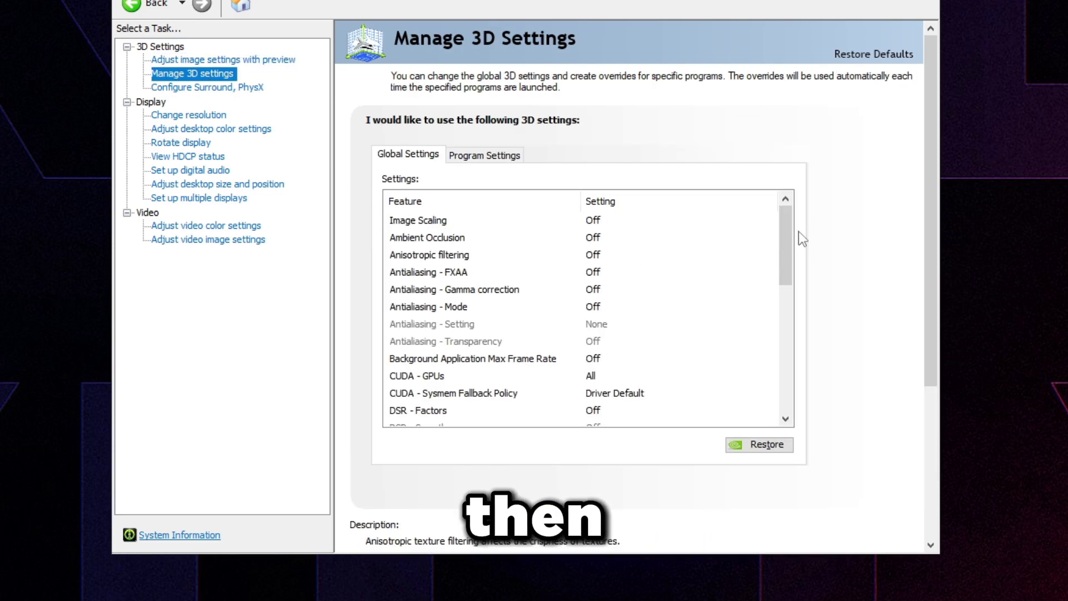
pyautogui.click(419, 222)
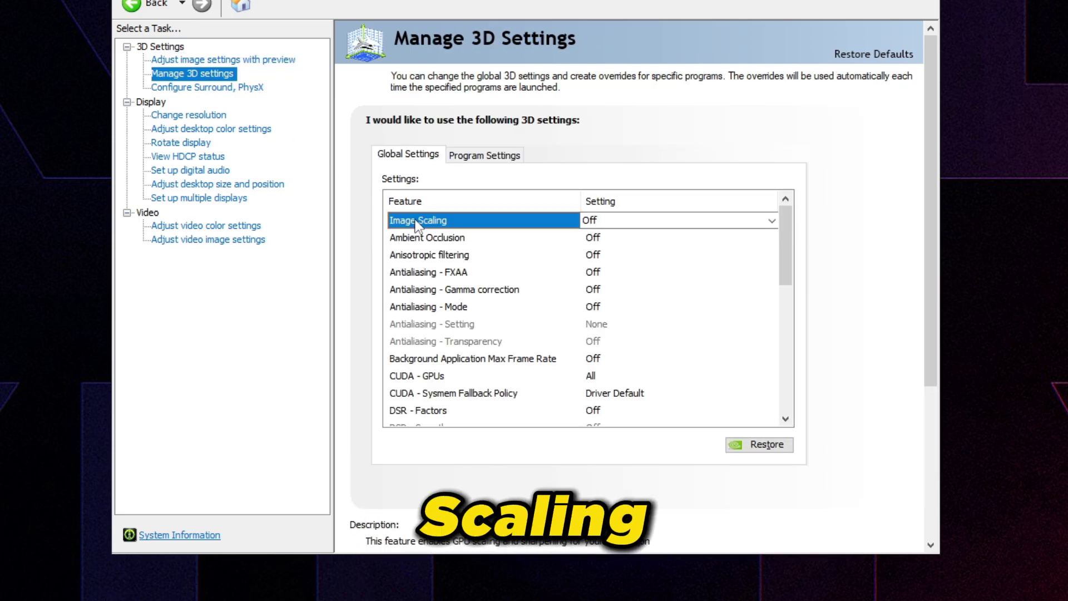
pyautogui.click(457, 309)
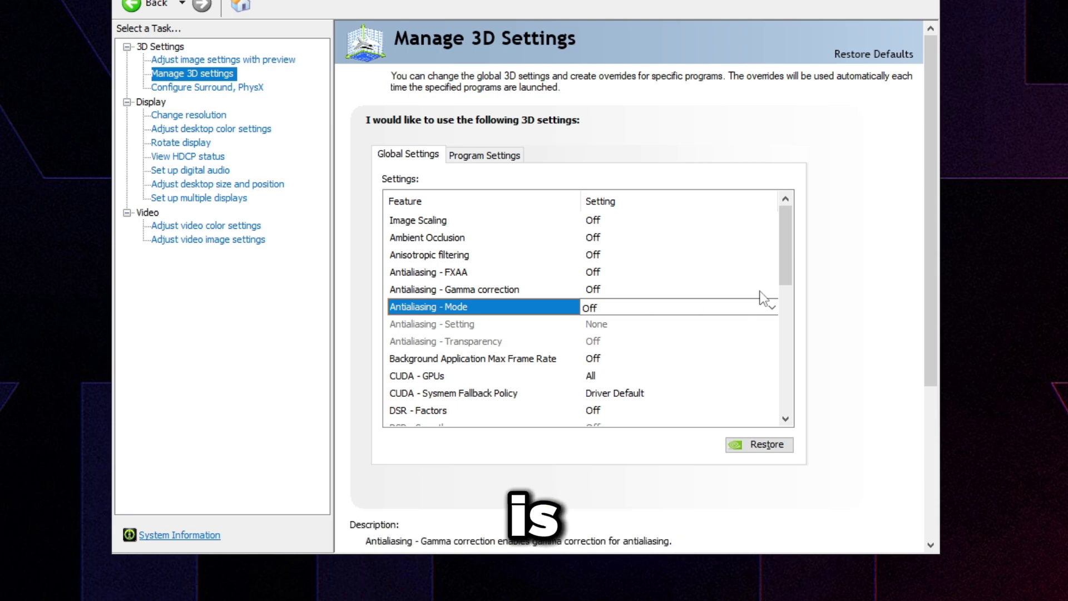
pyautogui.scroll(-3, 786, 318)
pyautogui.click(628, 290)
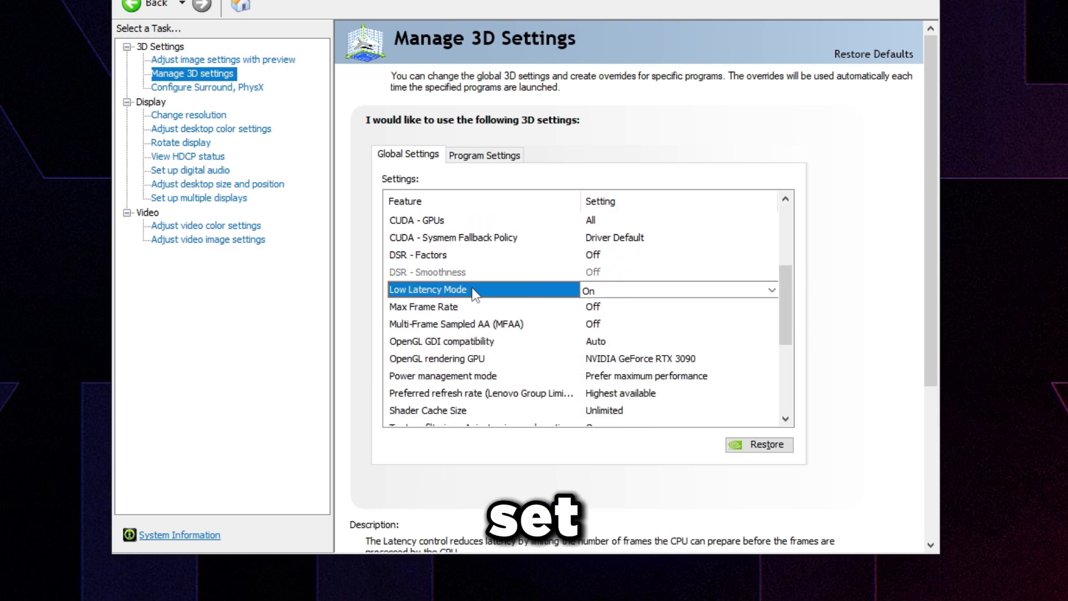
pyautogui.click(627, 290)
pyautogui.click(620, 322)
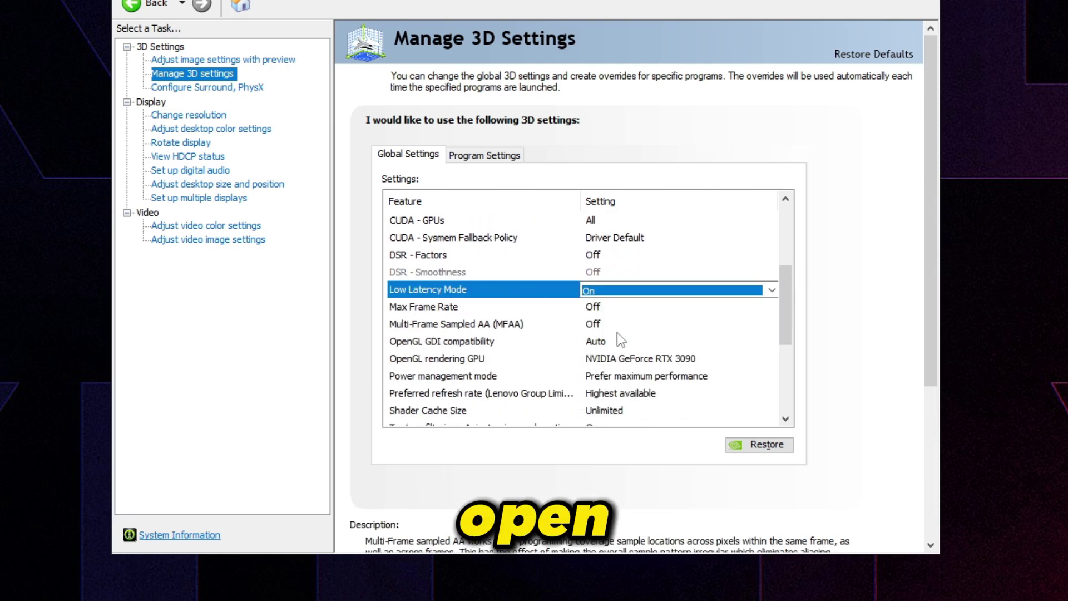
# - Step through Max Frame Rate, MFAA, OpenGL GPU, refresh rate and power settings to Shader Cache Size
pyautogui.click(540, 306)
pyautogui.click(520, 325)
pyautogui.click(513, 358)
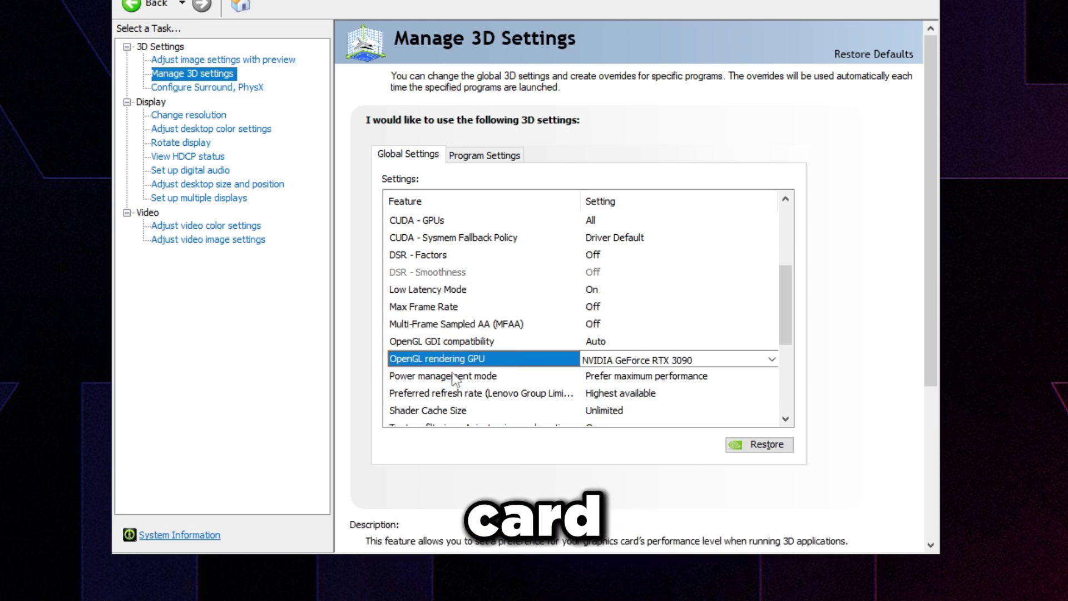
pyautogui.scroll(-2, 793, 313)
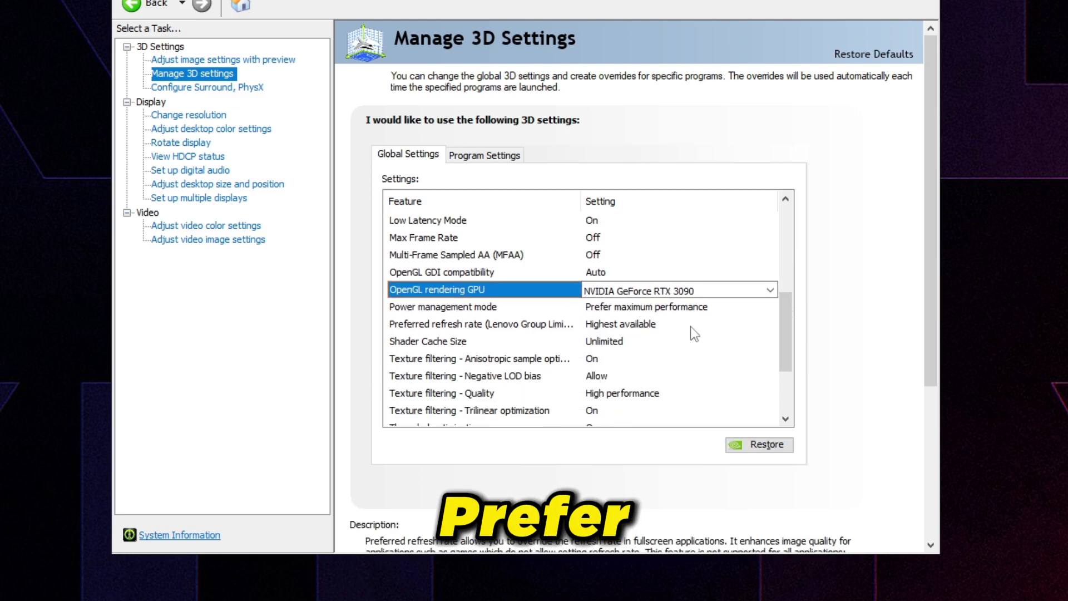
pyautogui.click(531, 322)
pyautogui.click(532, 307)
pyautogui.scroll(-2, 555, 236)
pyautogui.click(555, 238)
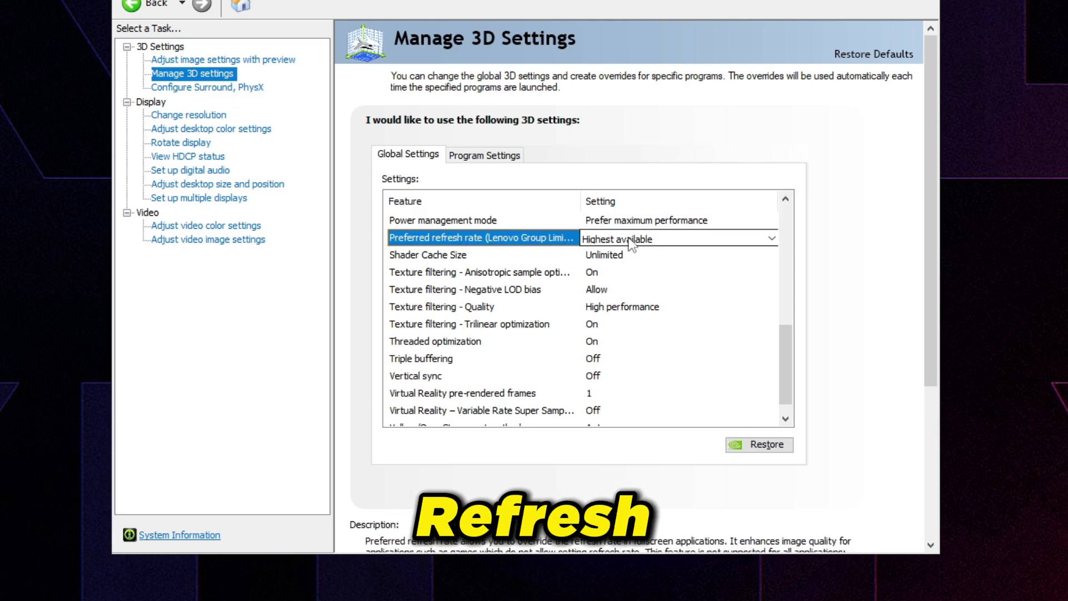
pyautogui.click(510, 256)
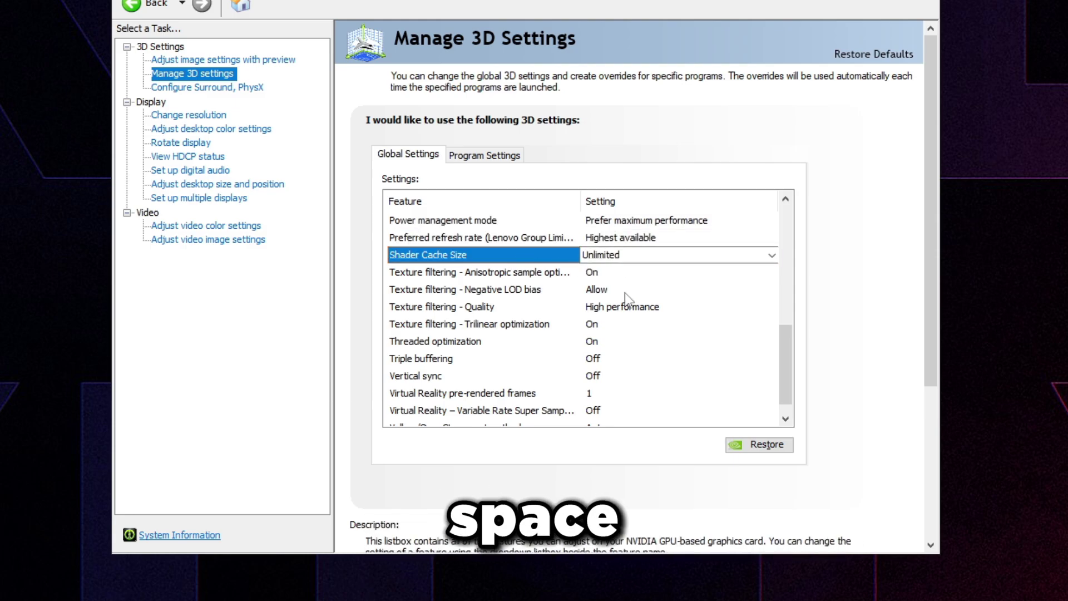
# - Set Shader Cache Size to Unlimited and apply the 3D settings
pyautogui.click(615, 256)
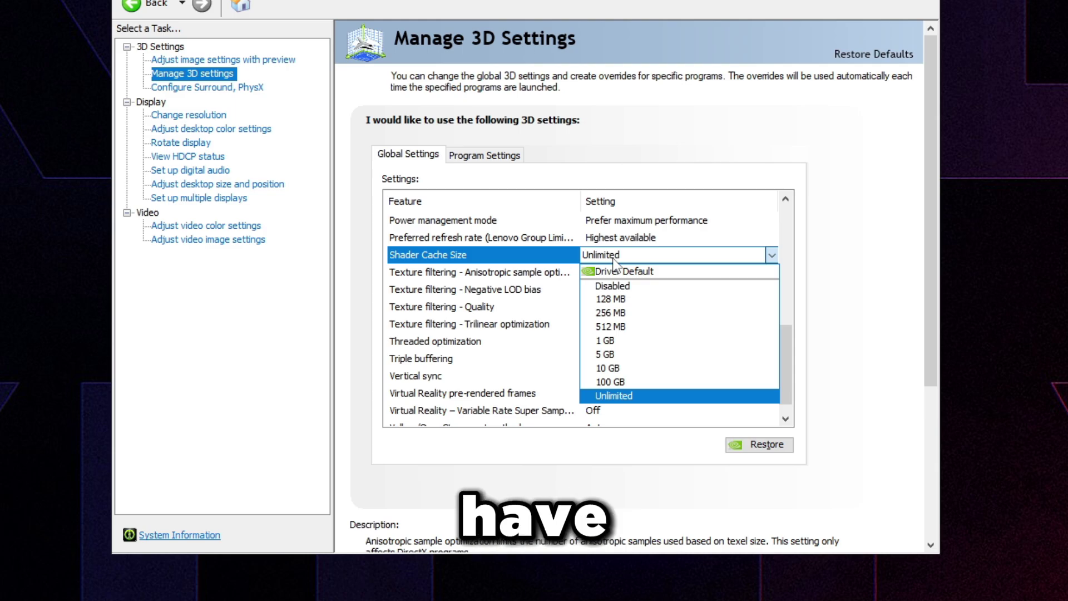
pyautogui.press('Up')
pyautogui.press('Up')
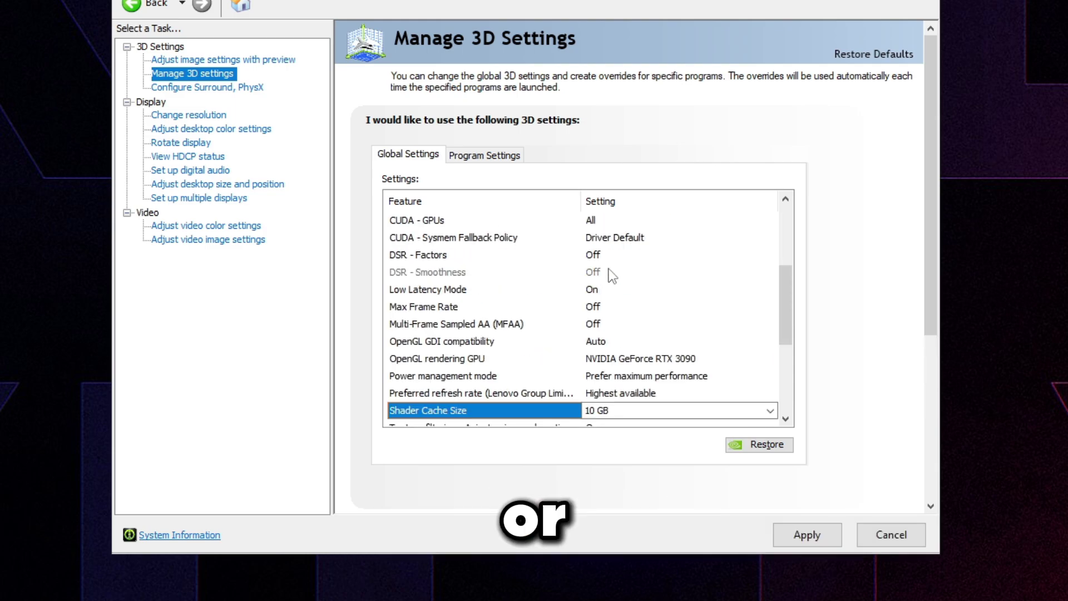
pyautogui.click(607, 412)
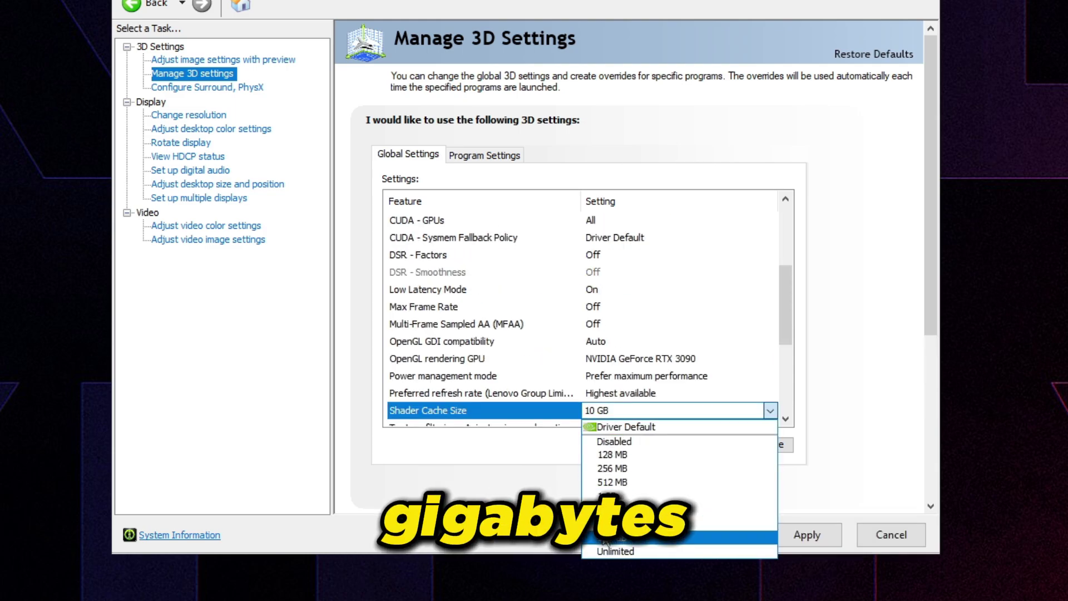
pyautogui.click(617, 535)
pyautogui.moveTo(781, 319); pyautogui.dragTo(782, 368)
pyautogui.click(602, 289)
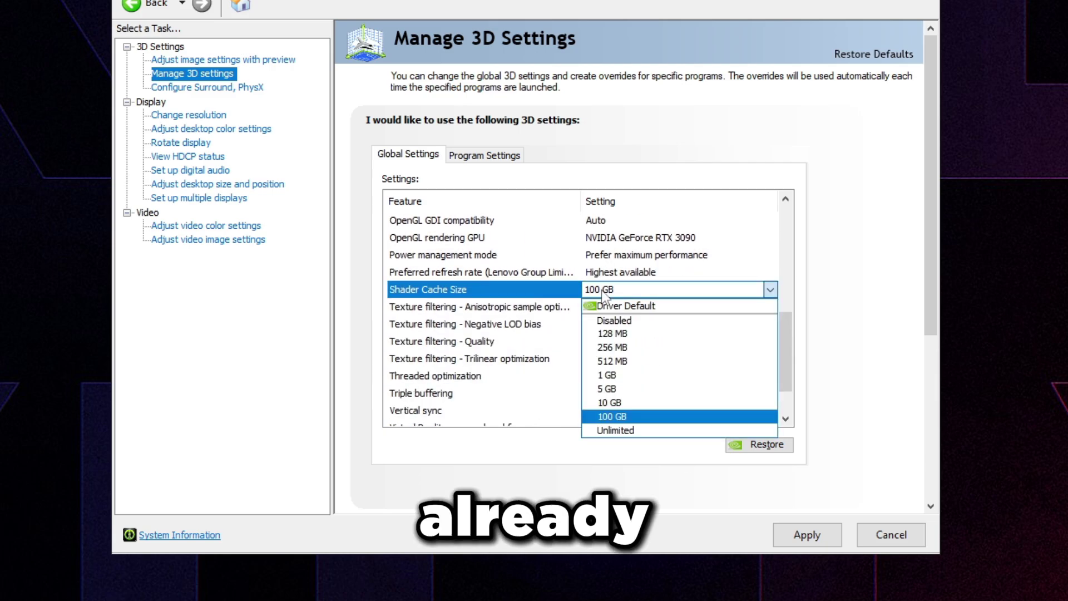
pyautogui.click(615, 430)
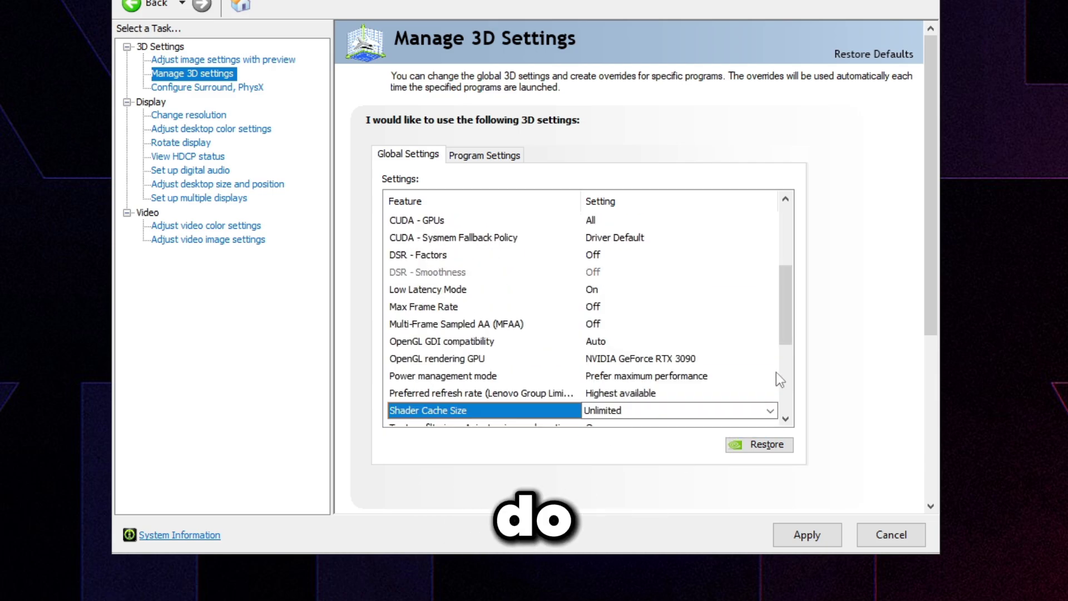
pyautogui.click(808, 535)
# - Select Texture filtering - Quality (High performance), then Threaded optimization and Vertical sync
pyautogui.moveTo(785, 306); pyautogui.dragTo(783, 345)
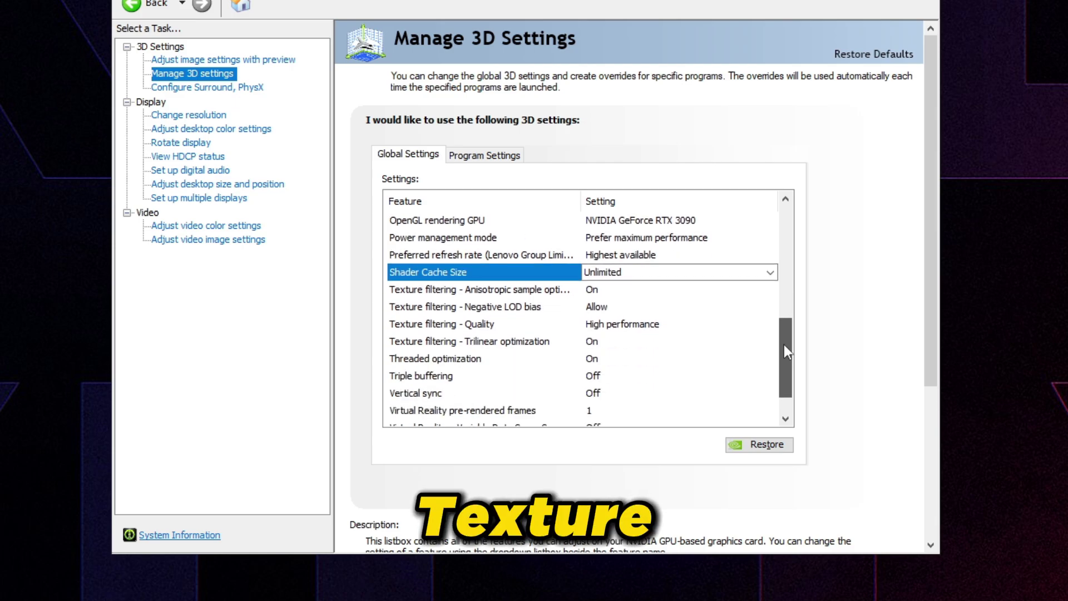
pyautogui.click(445, 325)
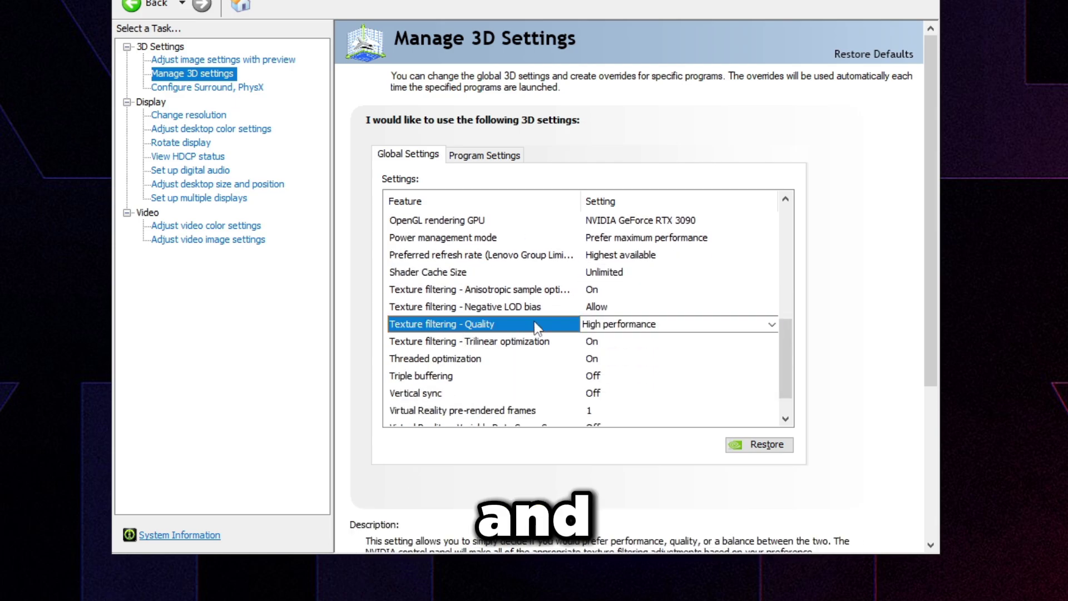
pyautogui.click(772, 358)
pyautogui.moveTo(785, 372); pyautogui.dragTo(780, 389)
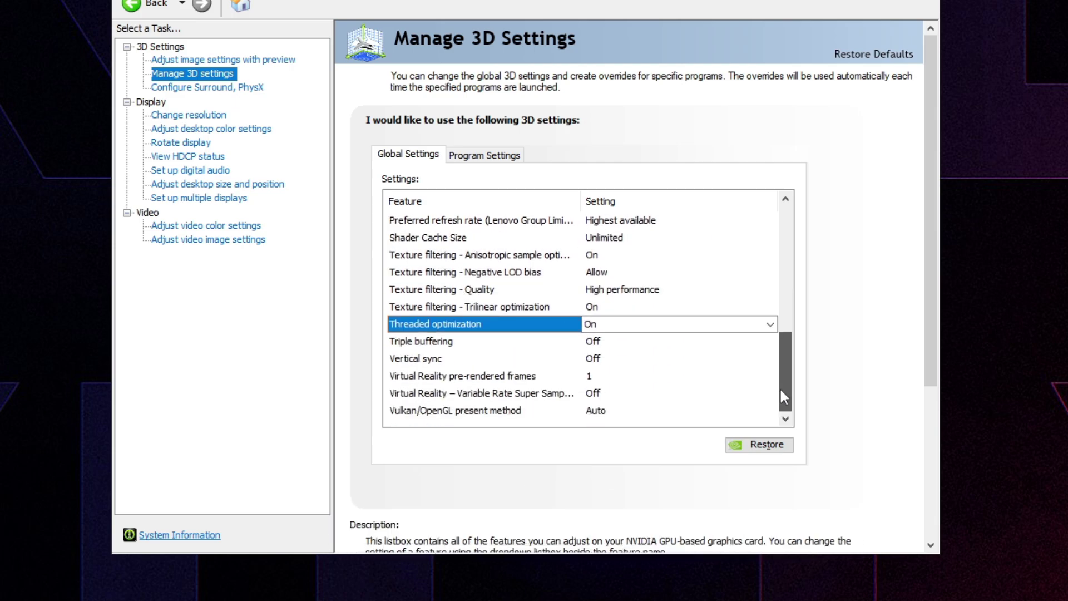
pyautogui.click(580, 357)
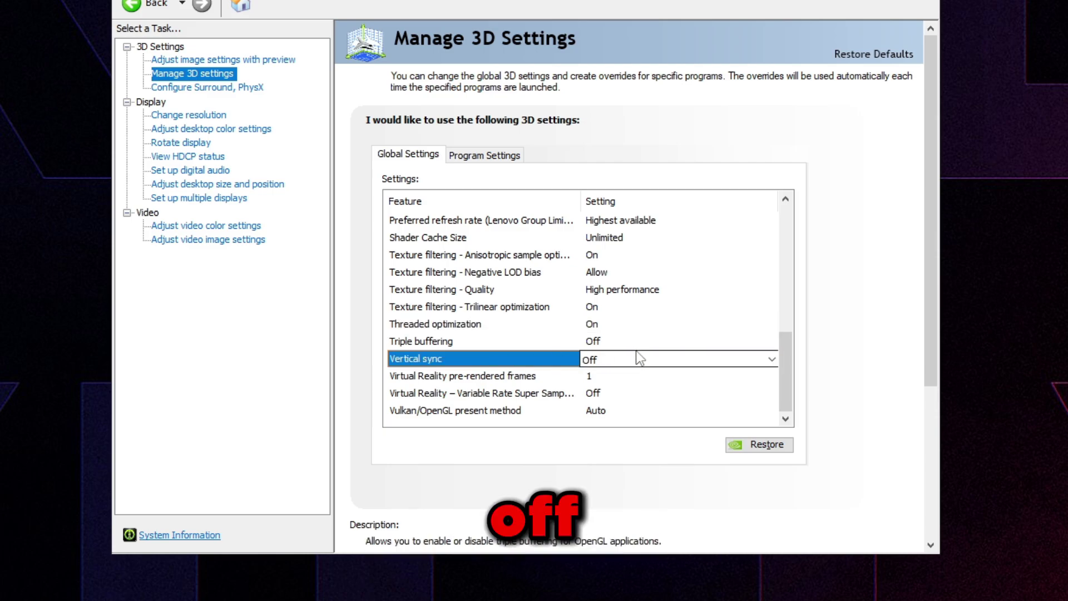
# - Set the PhysX processor to the NVIDIA GeForce RTX 3090 and apply
pyautogui.click(207, 87)
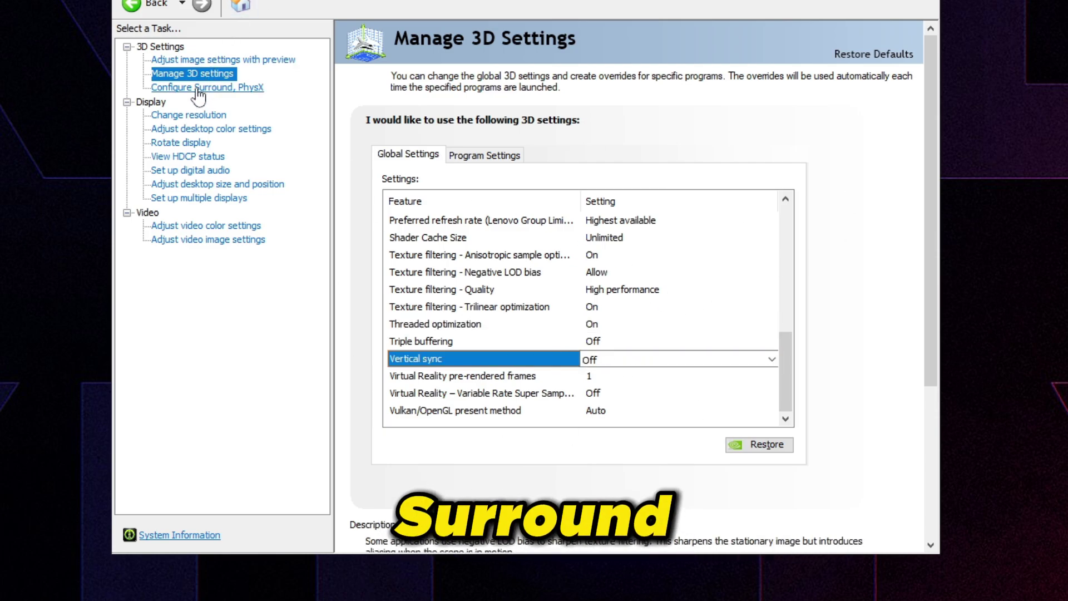
pyautogui.click(748, 188)
pyautogui.click(724, 215)
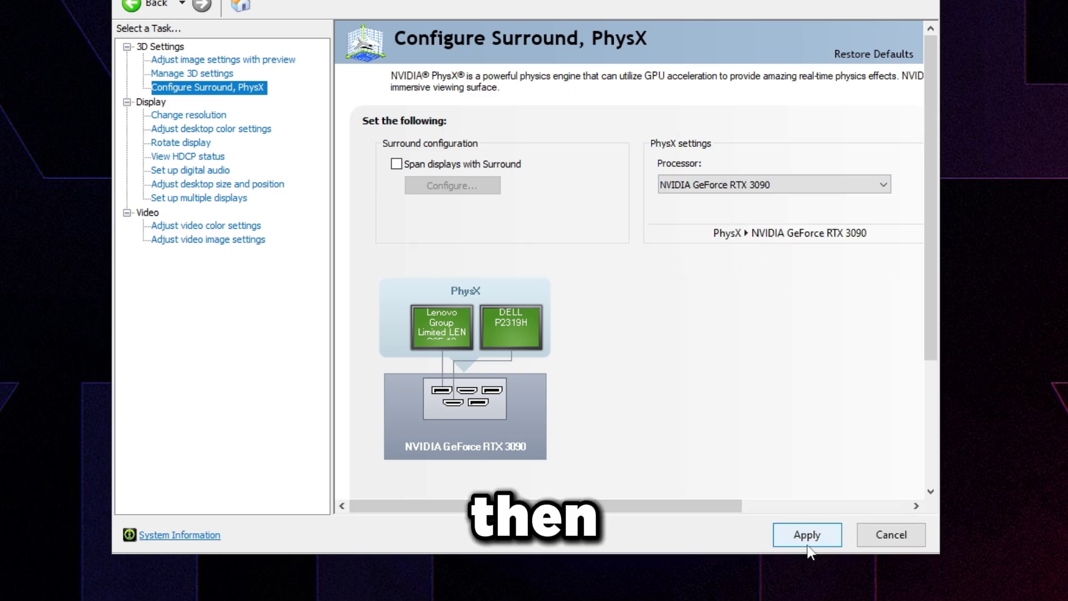
pyautogui.click(806, 534)
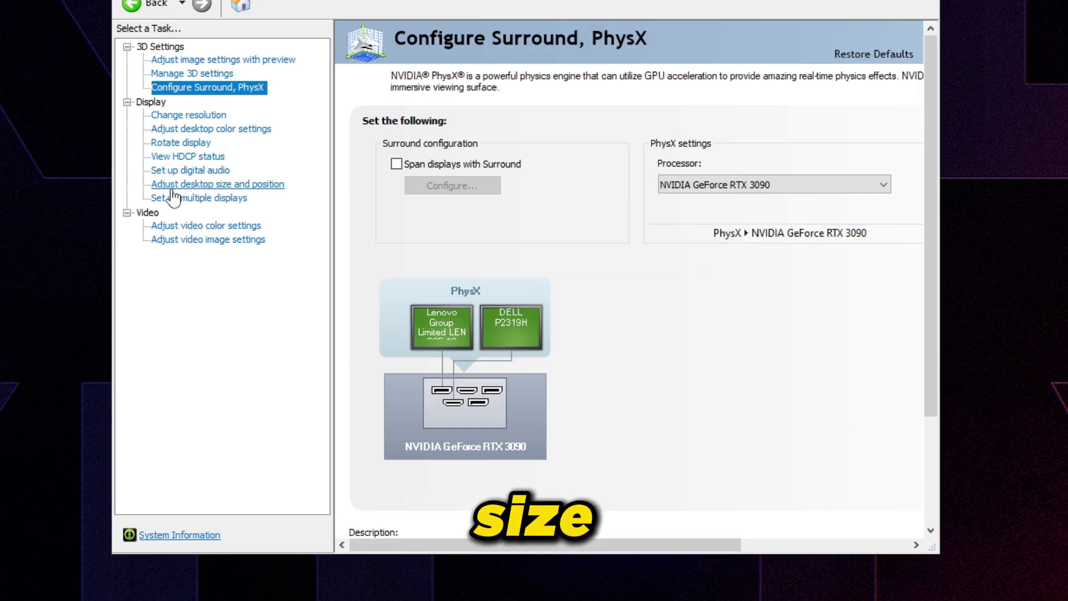
# - Give the displays, including the DELL P2319H, No scaling in desktop size and position, then apply and keep it
pyautogui.click(253, 186)
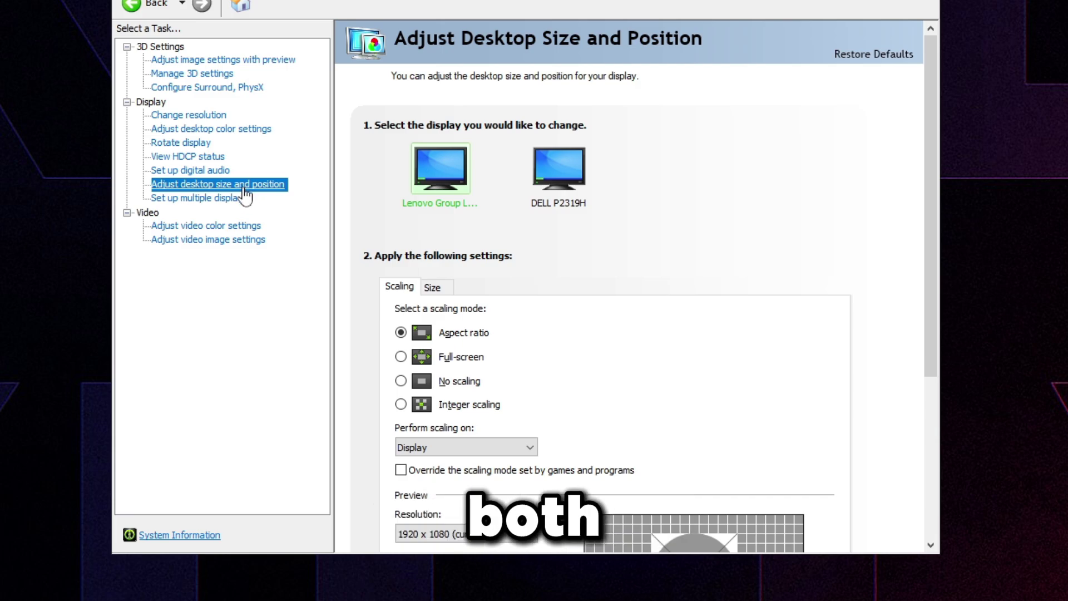
pyautogui.click(437, 385)
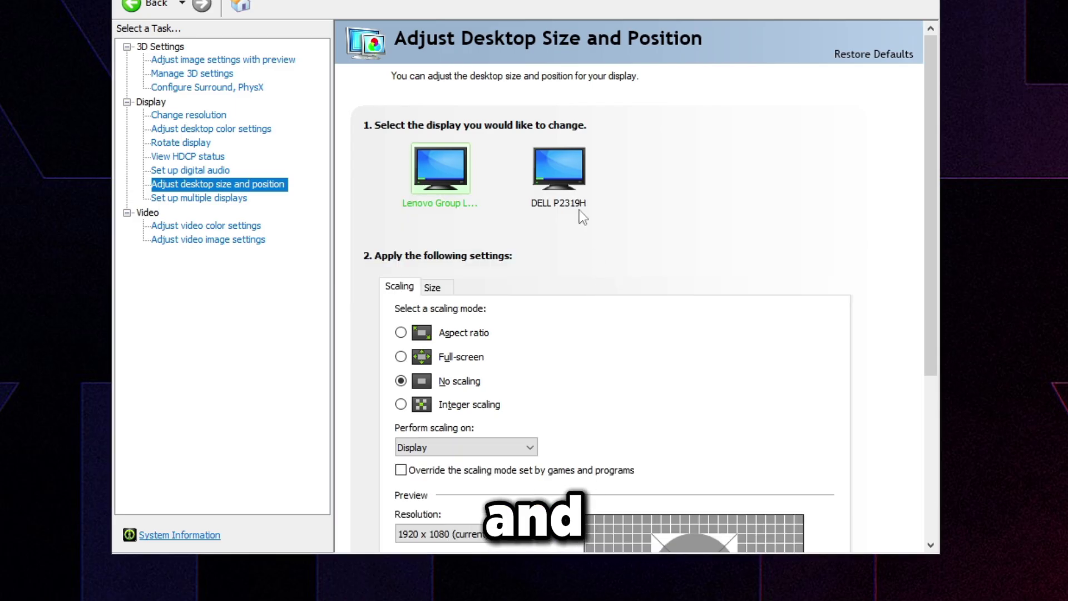
pyautogui.click(579, 209)
pyautogui.click(801, 531)
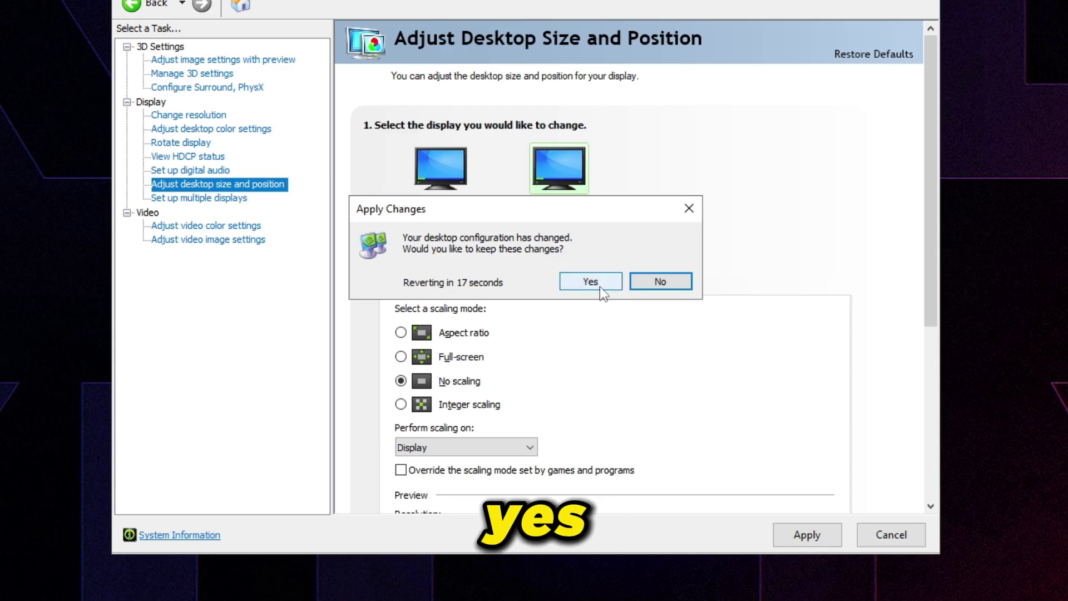
pyautogui.click(600, 286)
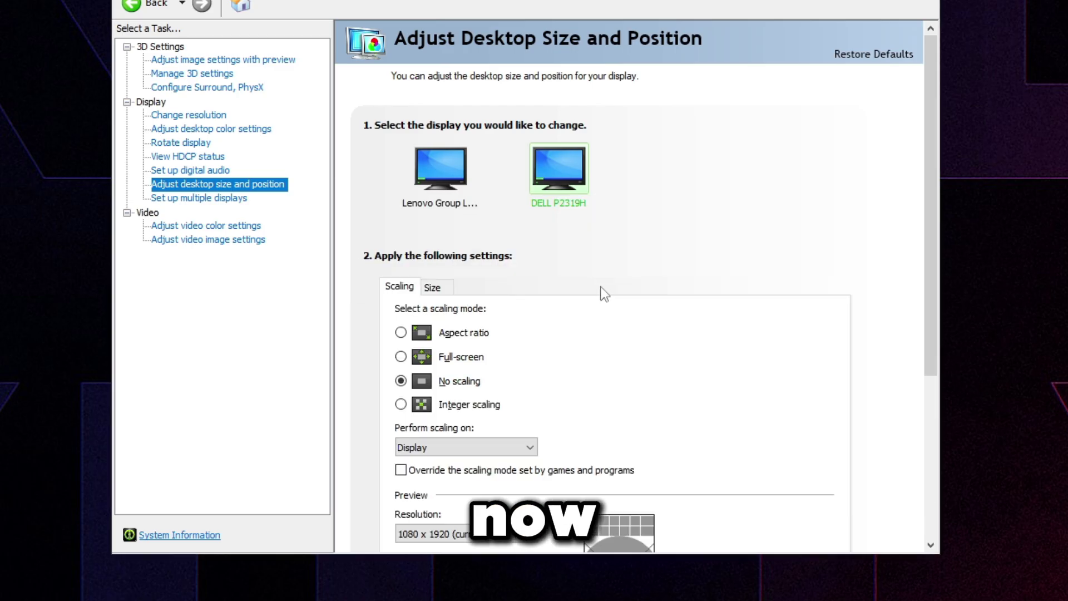
# - On Change resolution, switch the first display to NVIDIA colour settings with Full output dynamic range
pyautogui.click(196, 114)
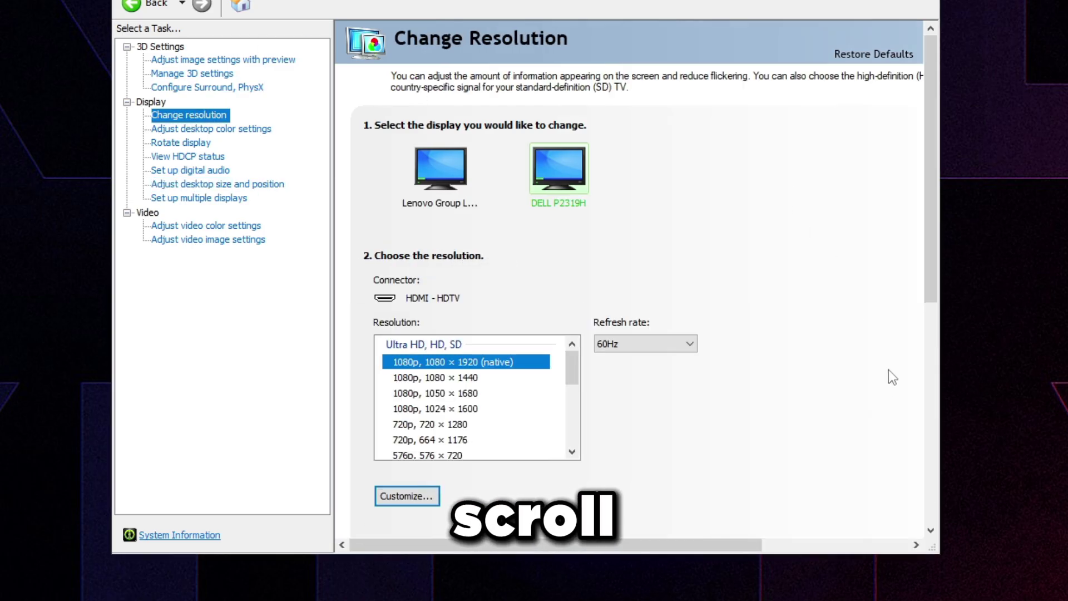
pyautogui.click(434, 167)
pyautogui.scroll(-2, 830, 267)
pyautogui.scroll(-4, 831, 267)
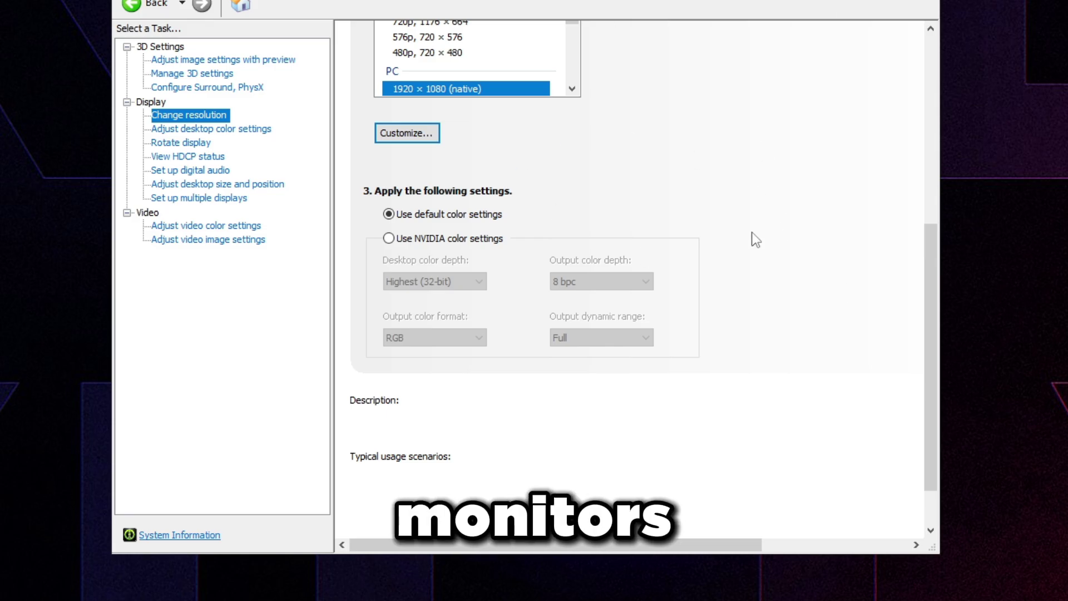
pyautogui.click(388, 238)
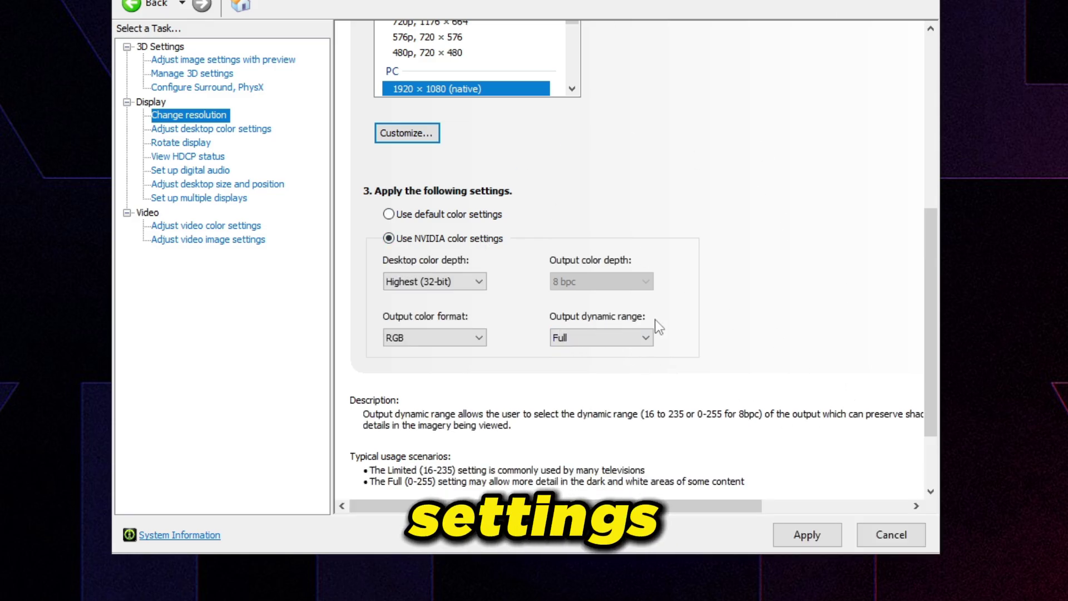
pyautogui.click(607, 338)
pyautogui.click(591, 352)
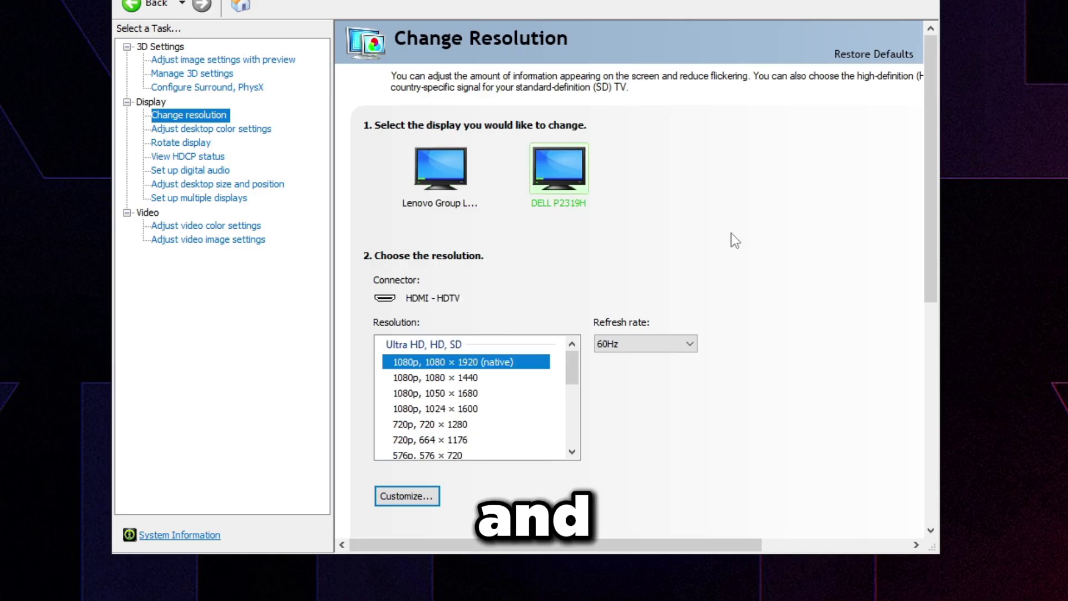
# - Give the second display NVIDIA colour settings with Full output dynamic range and apply
pyautogui.scroll(-4, 727, 326)
pyautogui.click(389, 368)
pyautogui.click(601, 468)
pyautogui.click(595, 483)
pyautogui.scroll(-1, 739, 453)
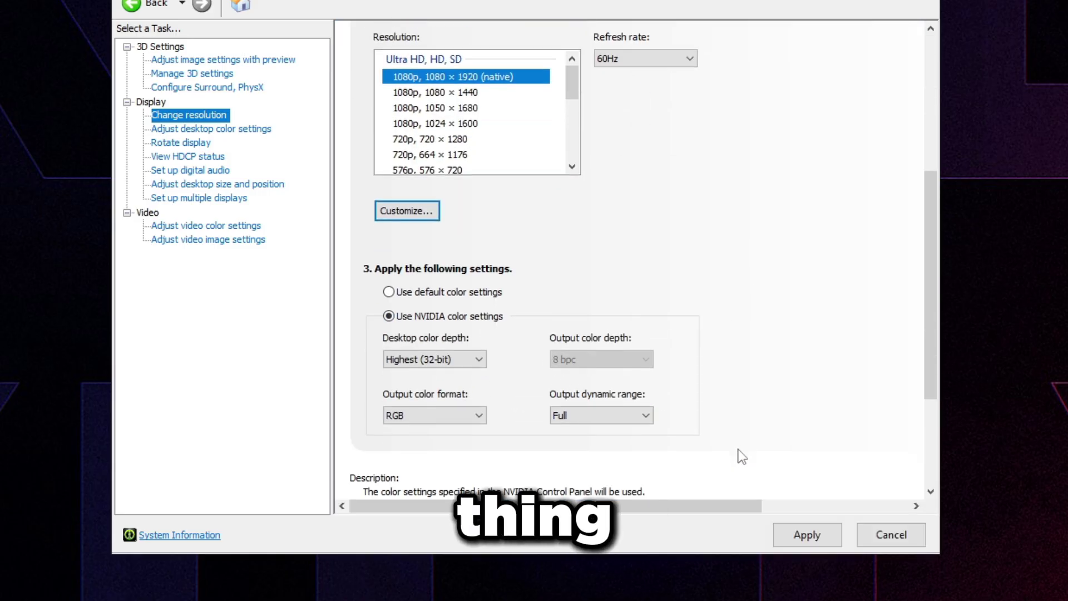
pyautogui.click(807, 535)
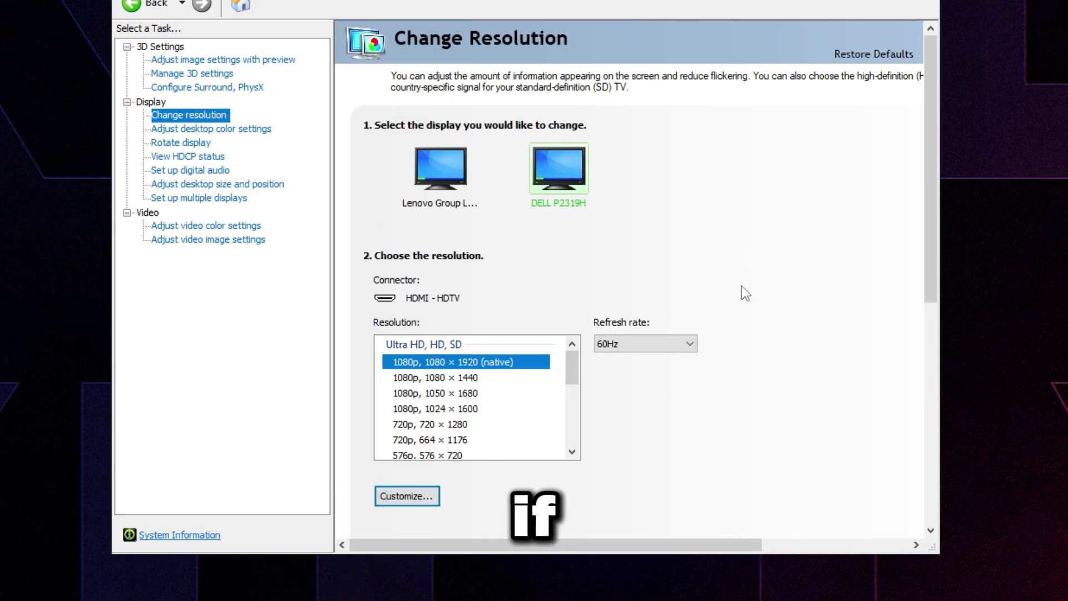
# - Raise Digital vibrance from 50% to 75% in Adjust desktop color settings and apply
pyautogui.click(161, 134)
pyautogui.scroll(-1, 792, 301)
pyautogui.scroll(-1, 789, 295)
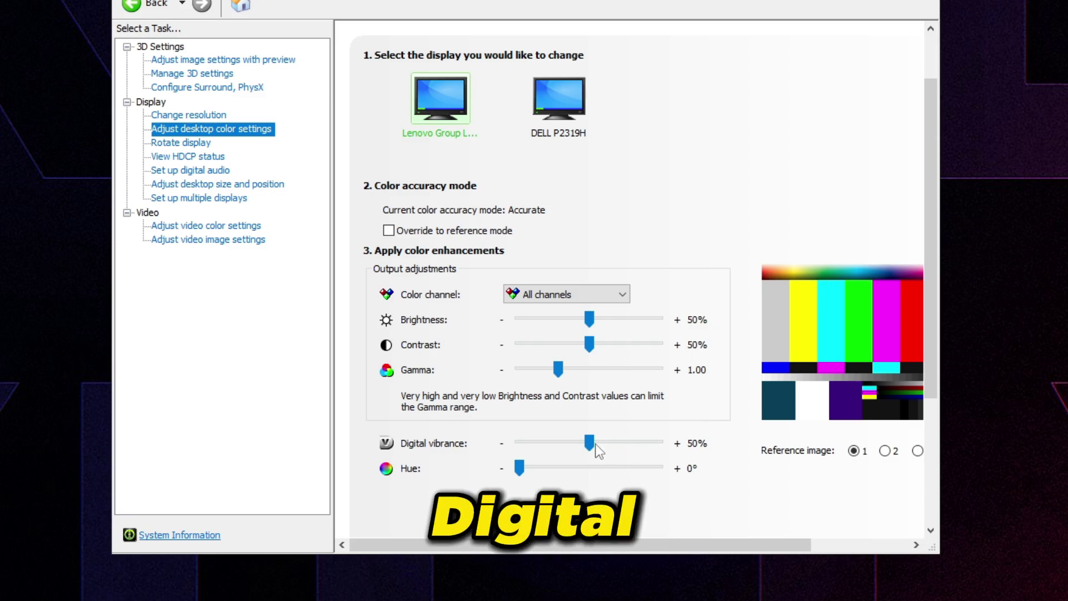
pyautogui.moveTo(596, 444); pyautogui.dragTo(623, 445)
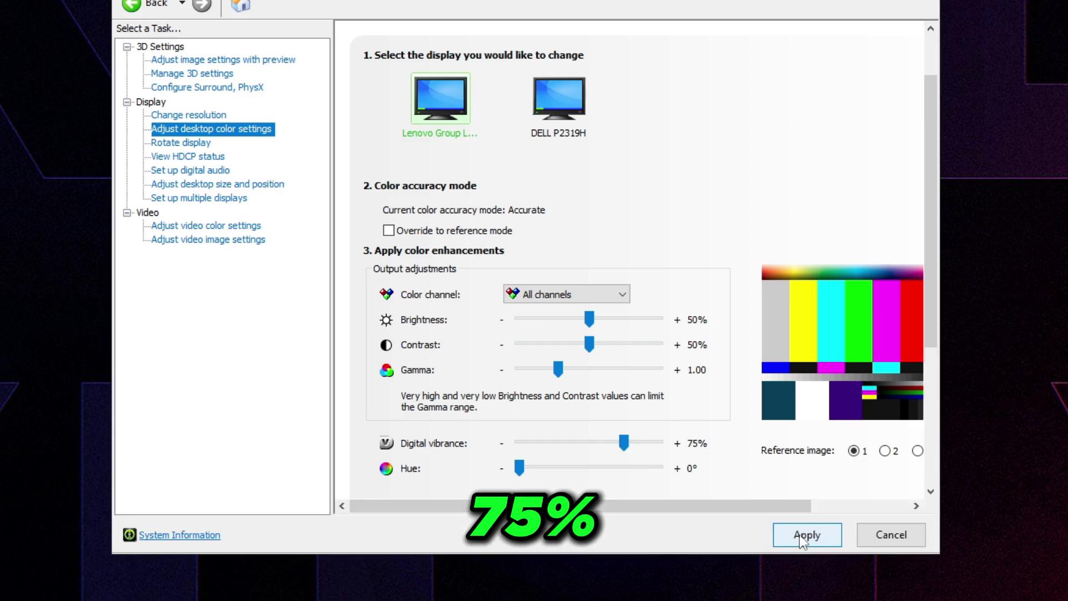
pyautogui.click(819, 527)
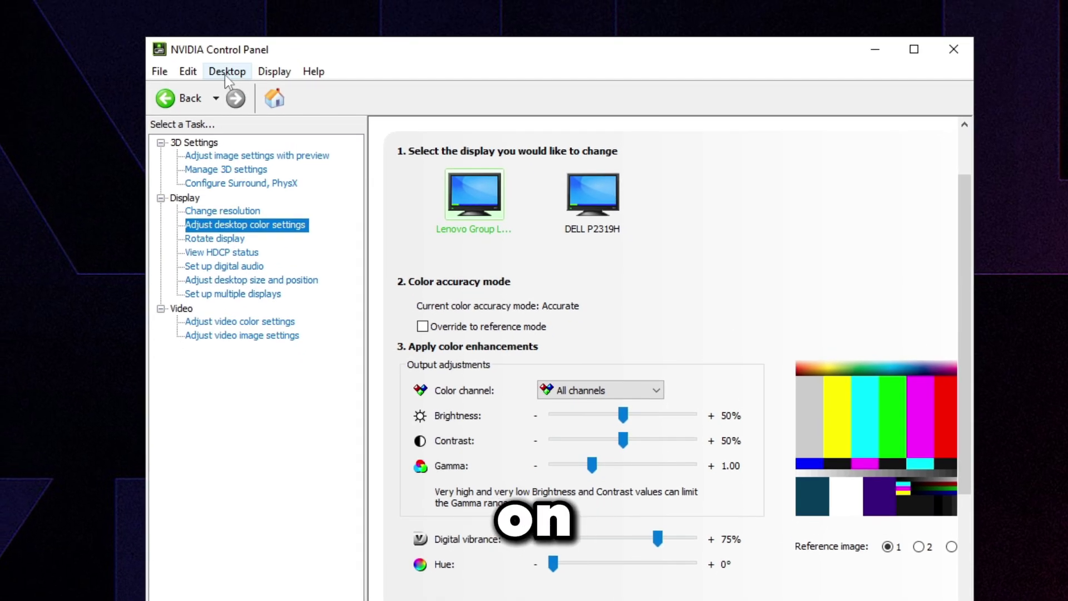
# - Turn on Desktop > Enable Developer Settings and allow all users GPU performance counter access
pyautogui.click(226, 73)
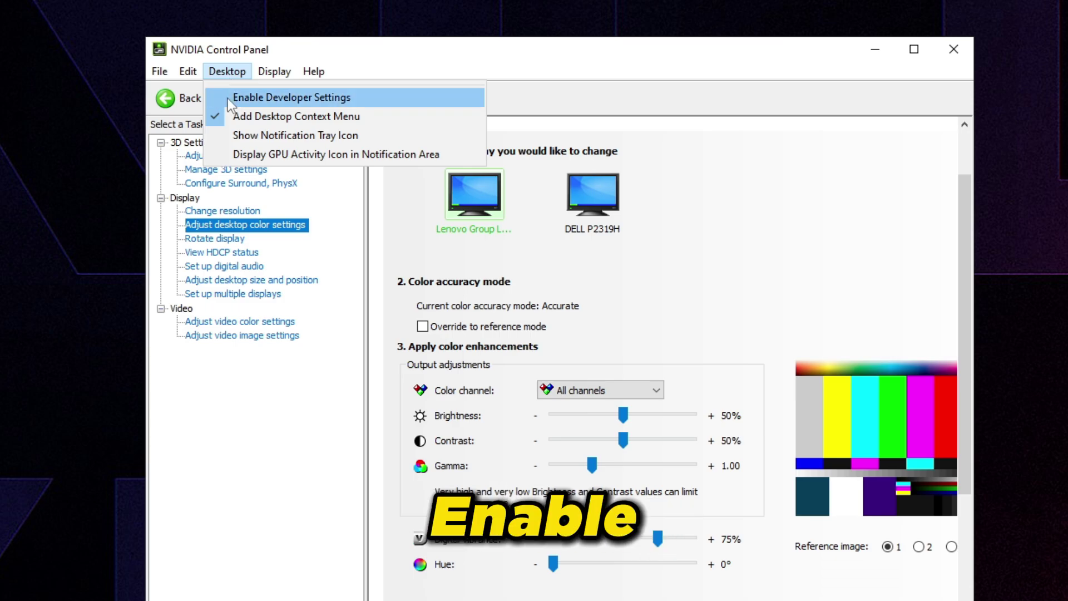
pyautogui.click(228, 98)
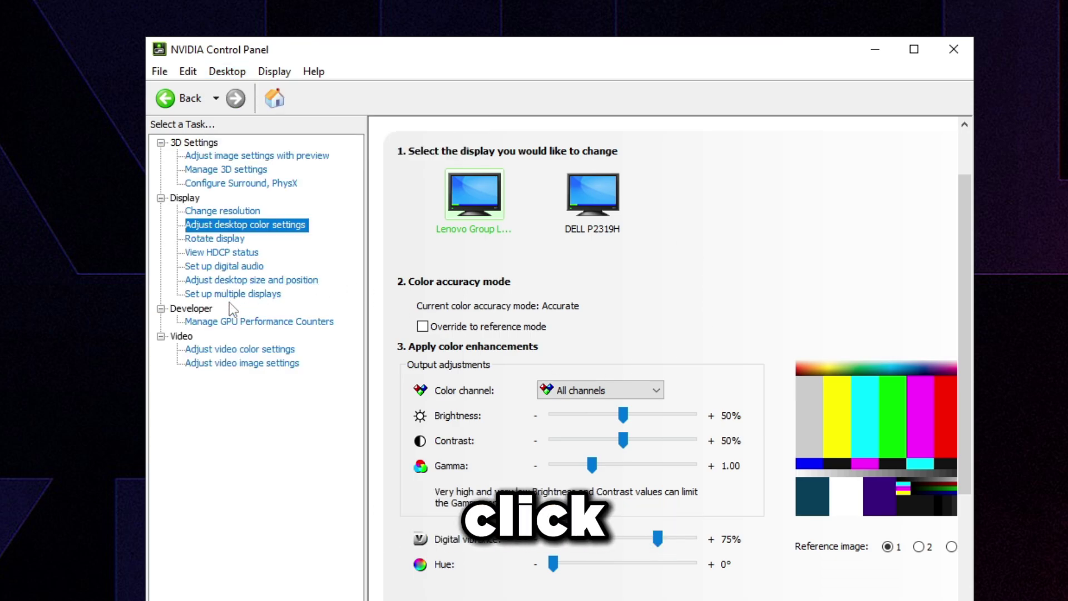
pyautogui.click(245, 321)
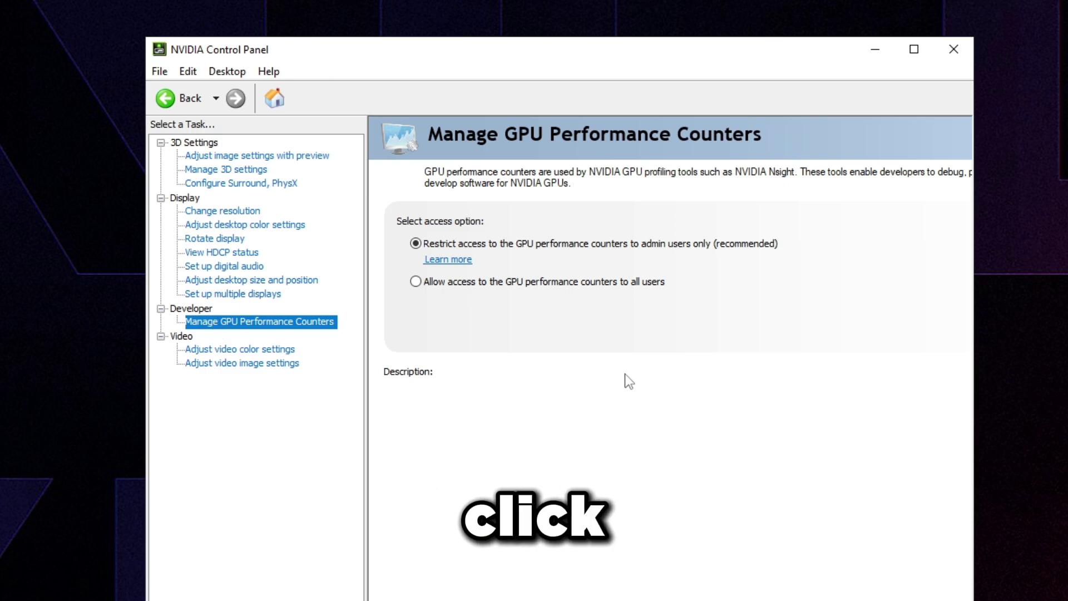
pyautogui.click(641, 285)
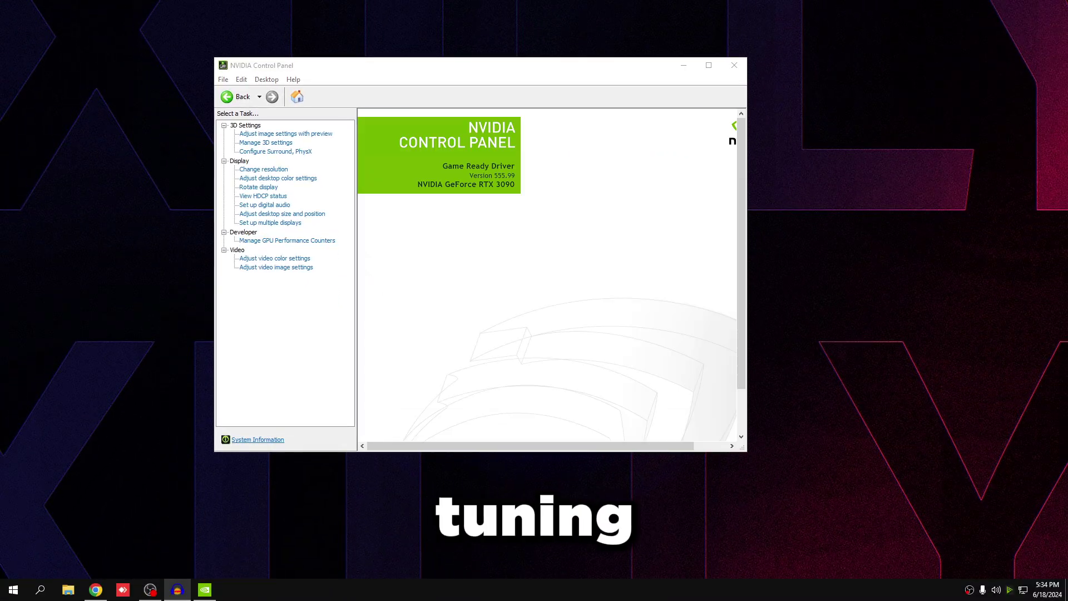
# - Close NVIDIA Control Panel, run nvidiaProfileInspector.exe from its settings folder, and close Explorer
pyautogui.click(738, 69)
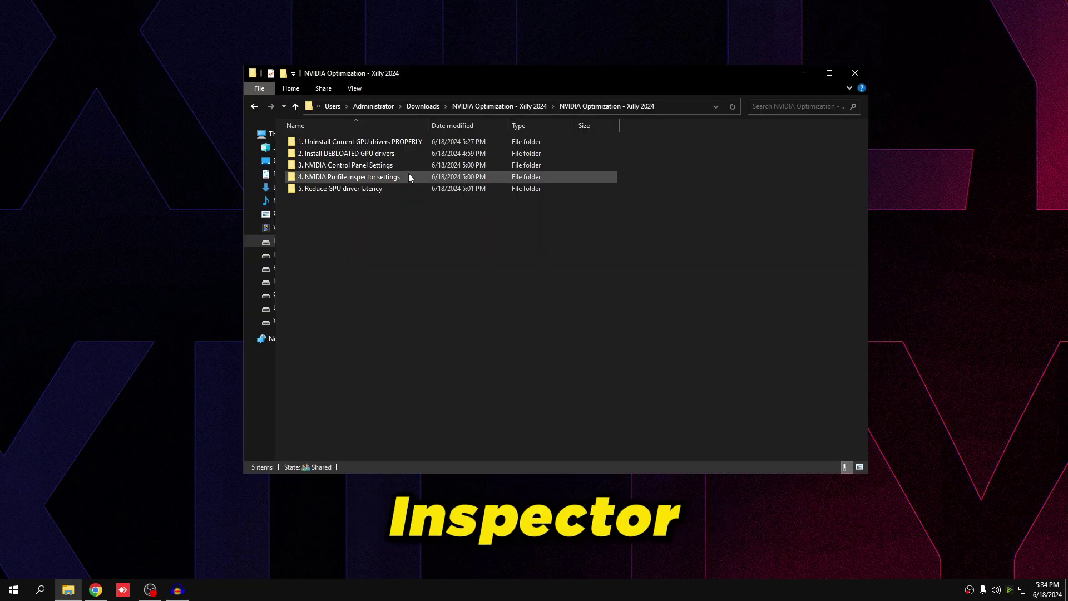
pyautogui.doubleClick(409, 172)
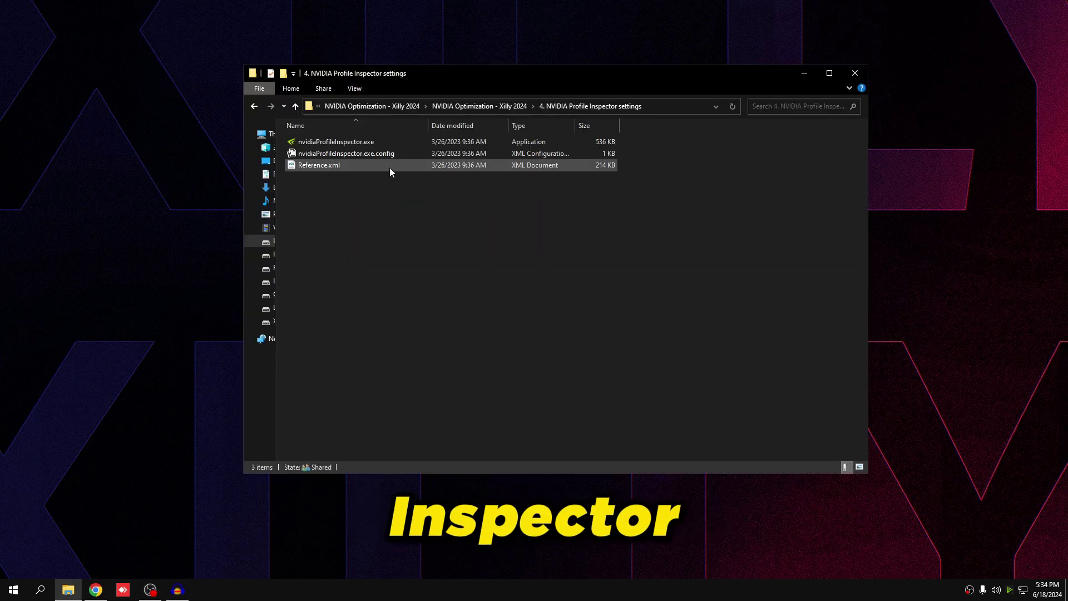
pyautogui.doubleClick(312, 144)
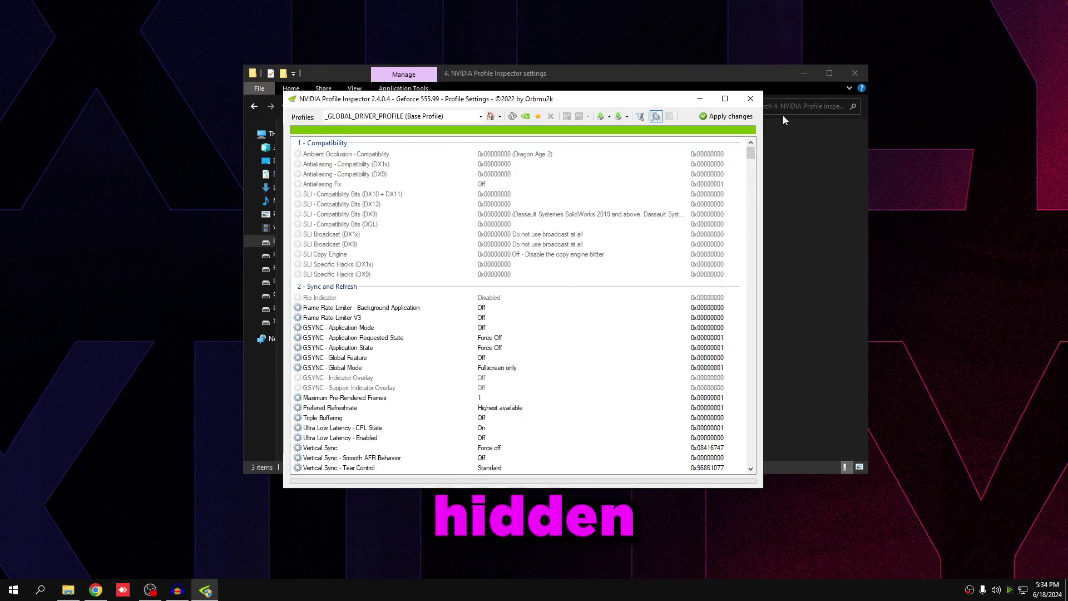
pyautogui.click(856, 74)
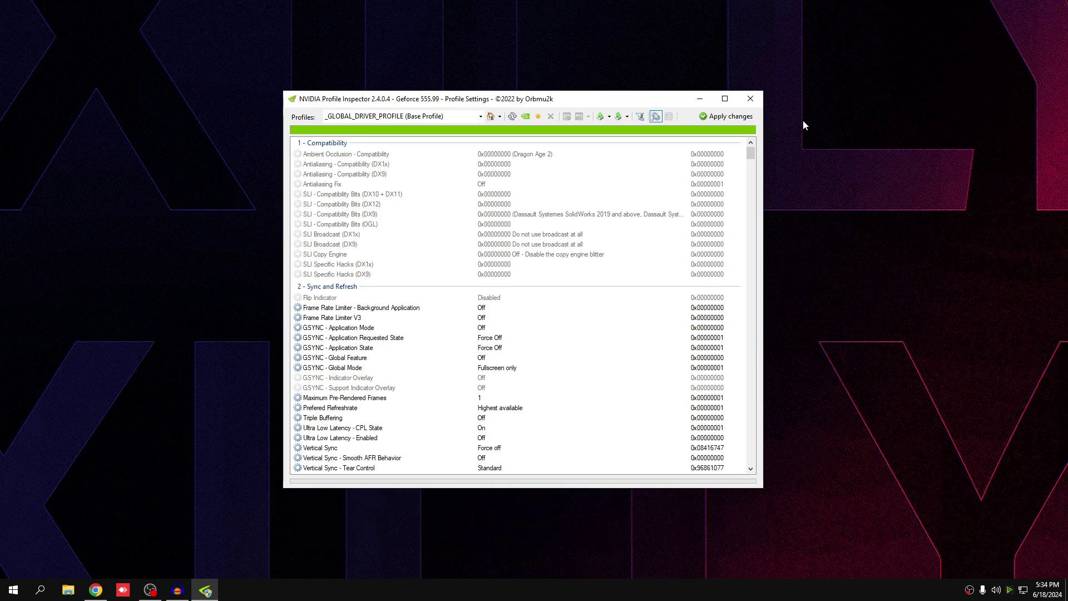
pyautogui.scroll(-13, 434, 317)
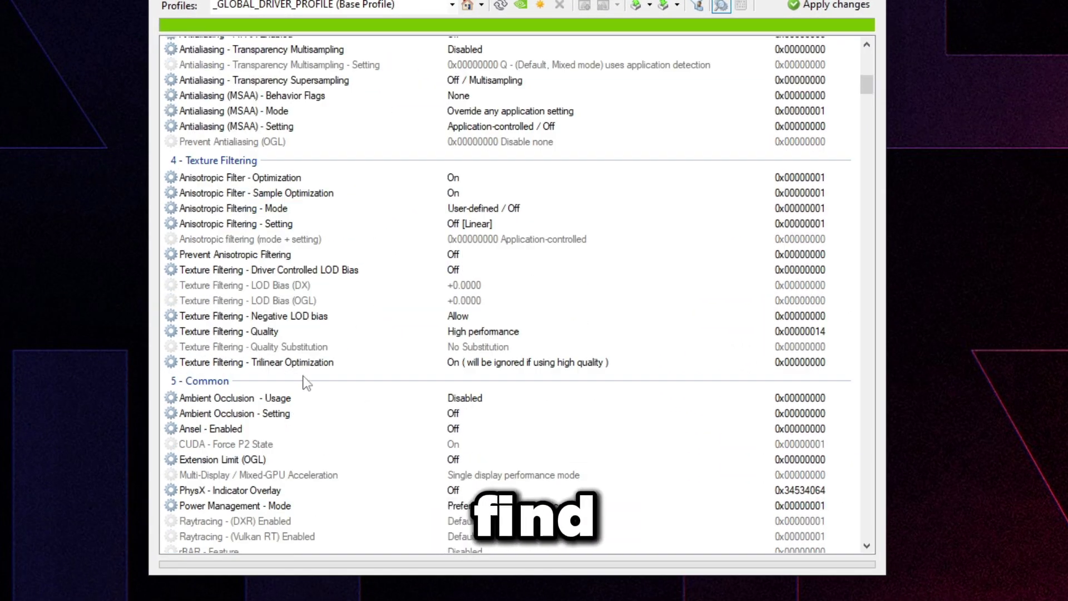
# - Set CUDA - Force P2 State to Off in the global driver profile
pyautogui.click(287, 447)
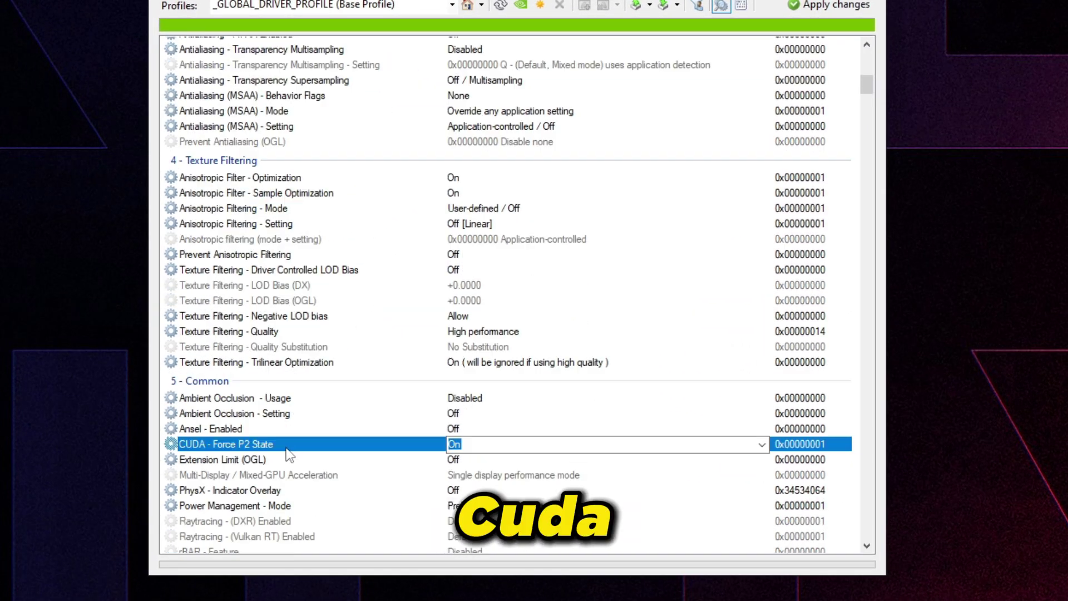
pyautogui.click(763, 444)
pyautogui.click(723, 457)
pyautogui.scroll(2, 291, 268)
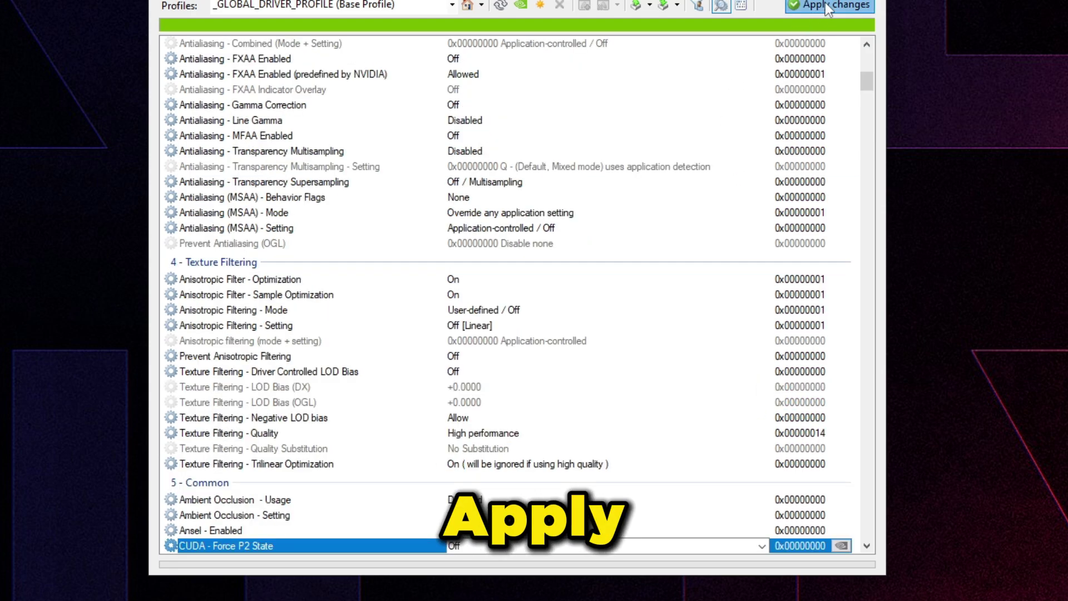
pyautogui.scroll(-4, 292, 268)
pyautogui.scroll(-2, 298, 259)
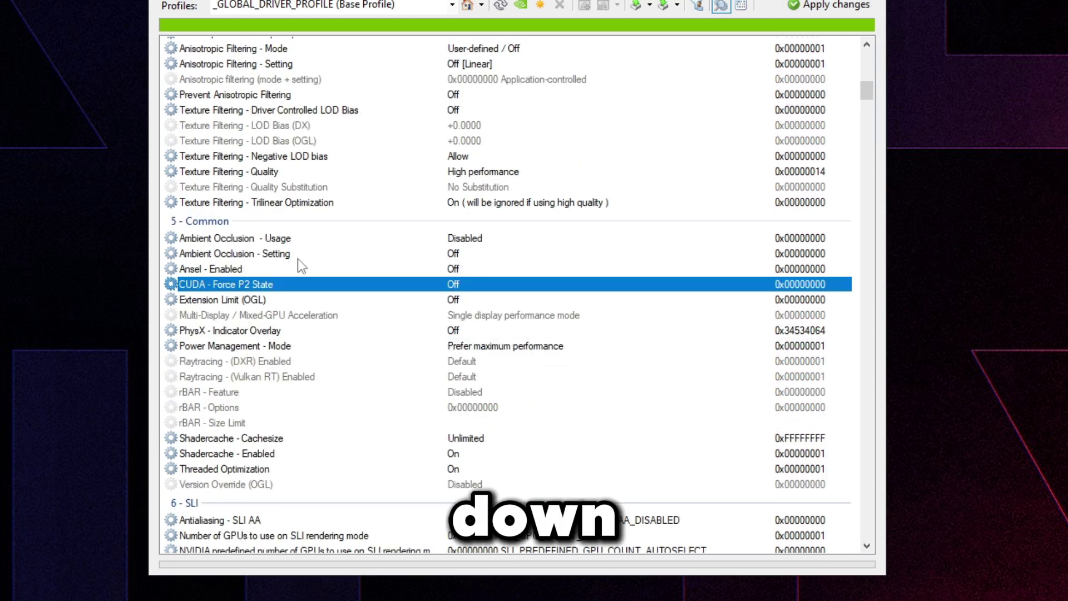
pyautogui.scroll(-1, 272, 387)
pyautogui.click(381, 349)
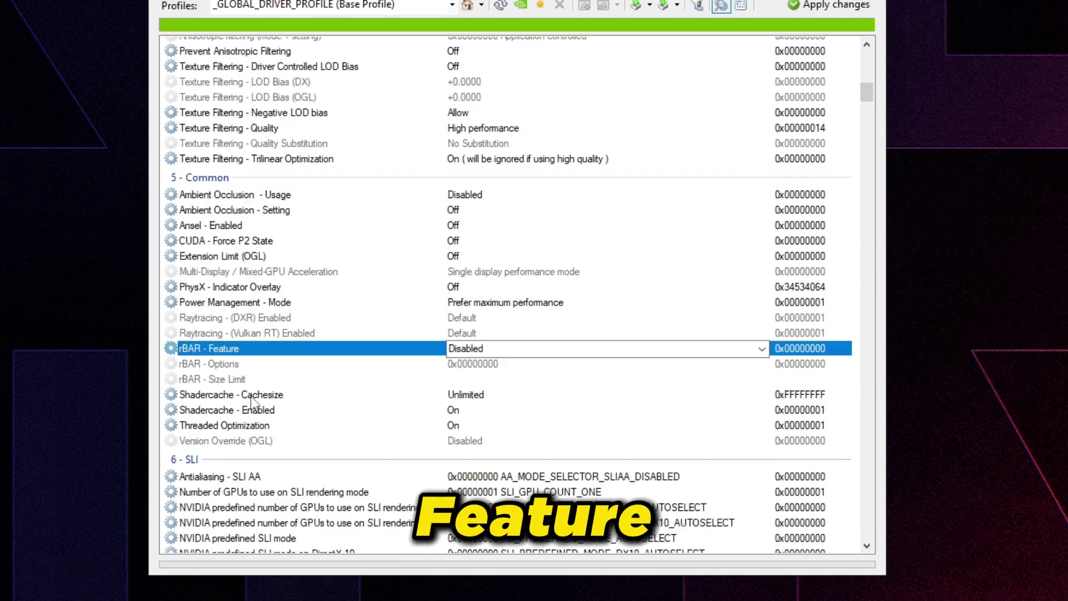
pyautogui.click(701, 349)
pyautogui.click(659, 375)
pyautogui.click(487, 367)
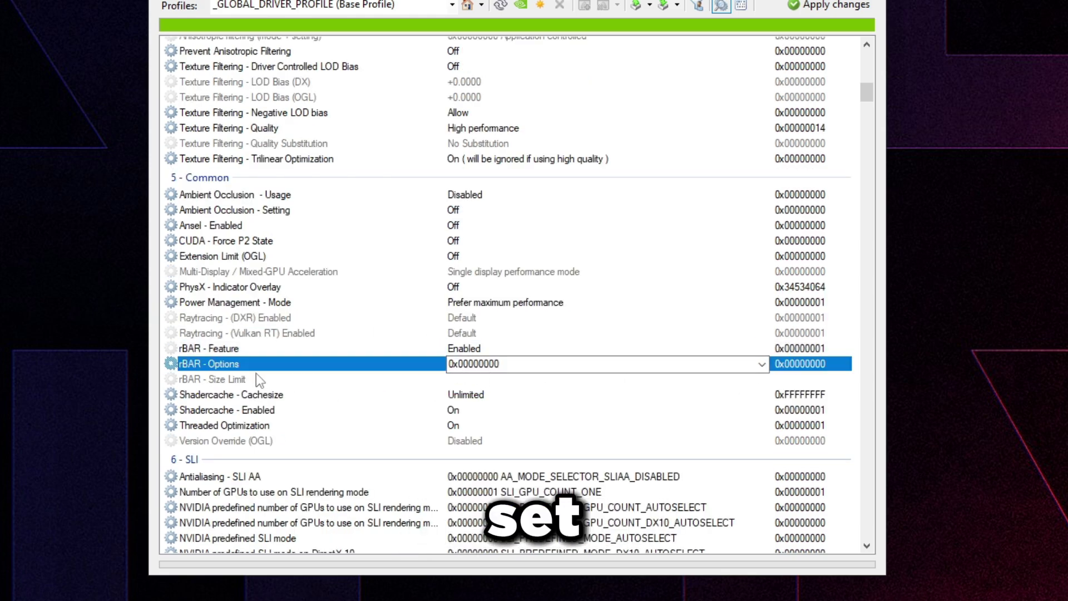
pyautogui.click(761, 364)
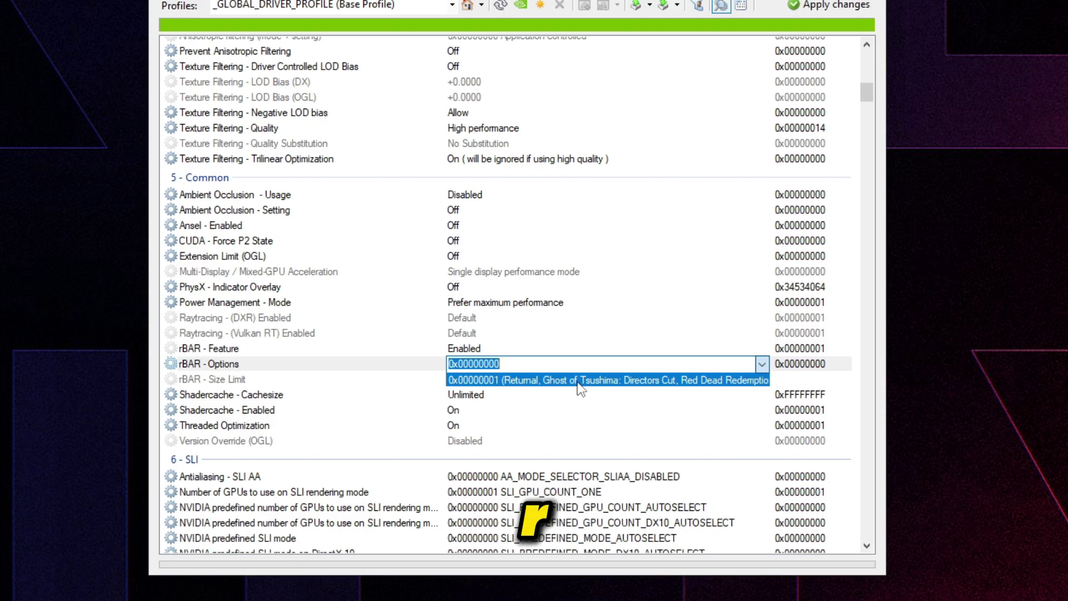
pyautogui.click(578, 381)
pyautogui.click(762, 380)
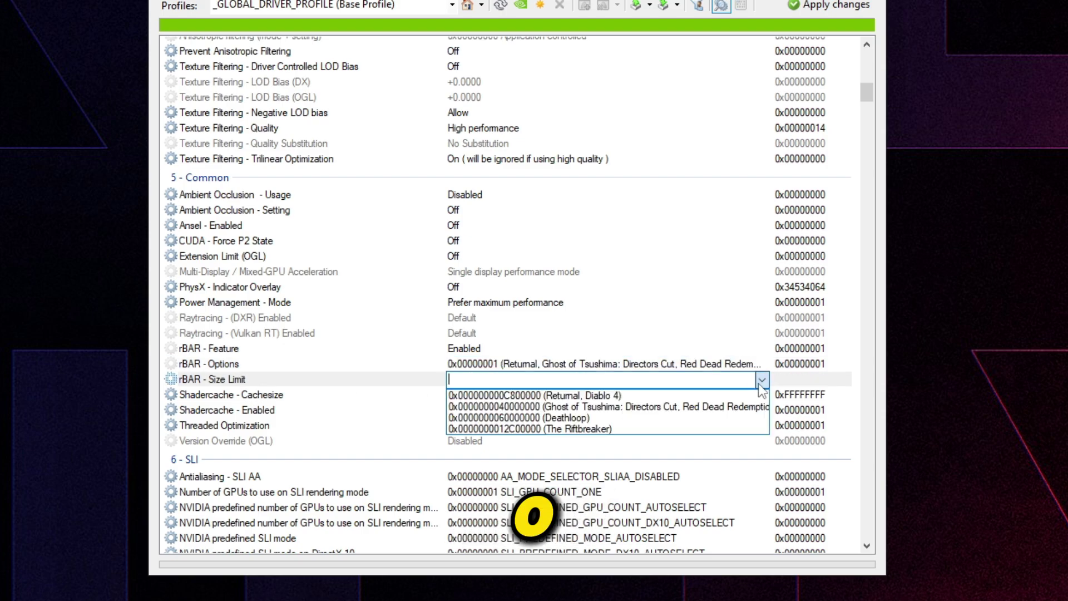
pyautogui.click(518, 409)
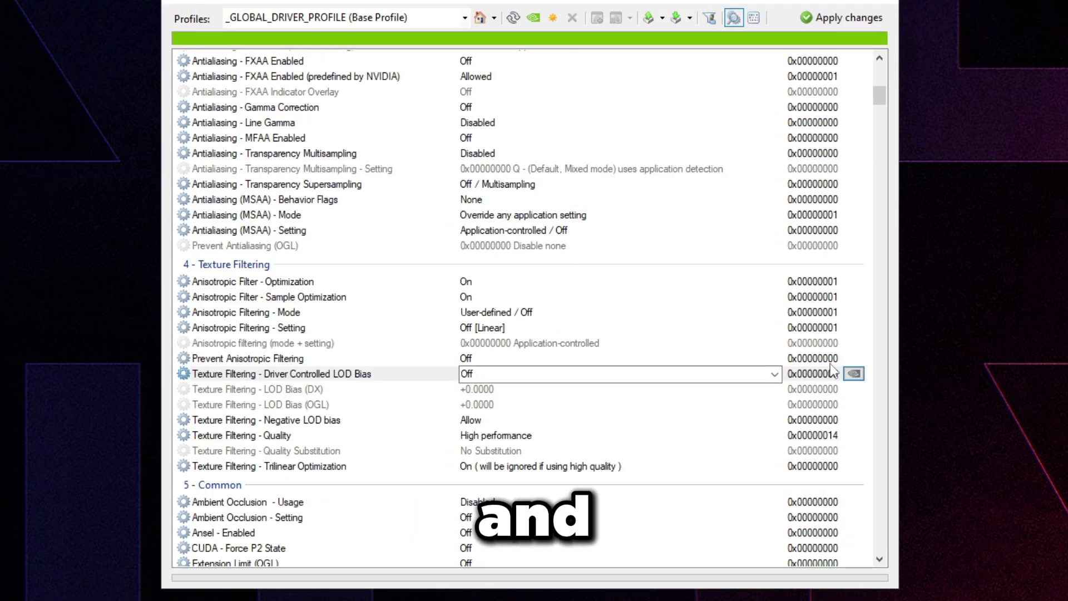
# - Load the Fortnite profile by typing its name in the Profiles box
pyautogui.click(298, 359)
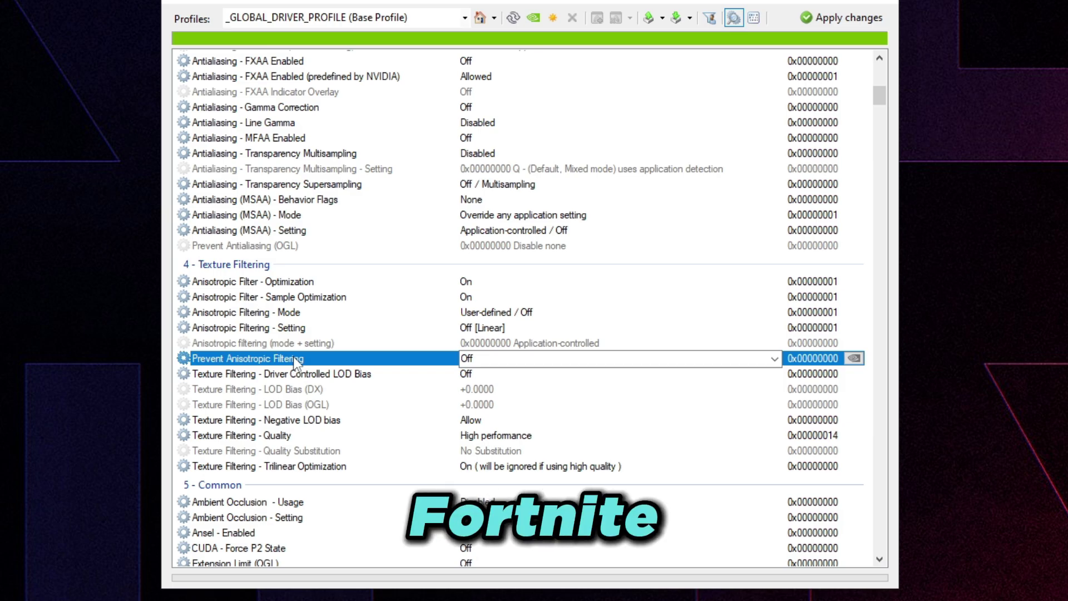
pyautogui.click(314, 18)
pyautogui.write('Frot')
pyautogui.press('BackSpace')
pyautogui.press('BackSpace')
pyautogui.press('BackSpace')
pyautogui.write('ortnite')
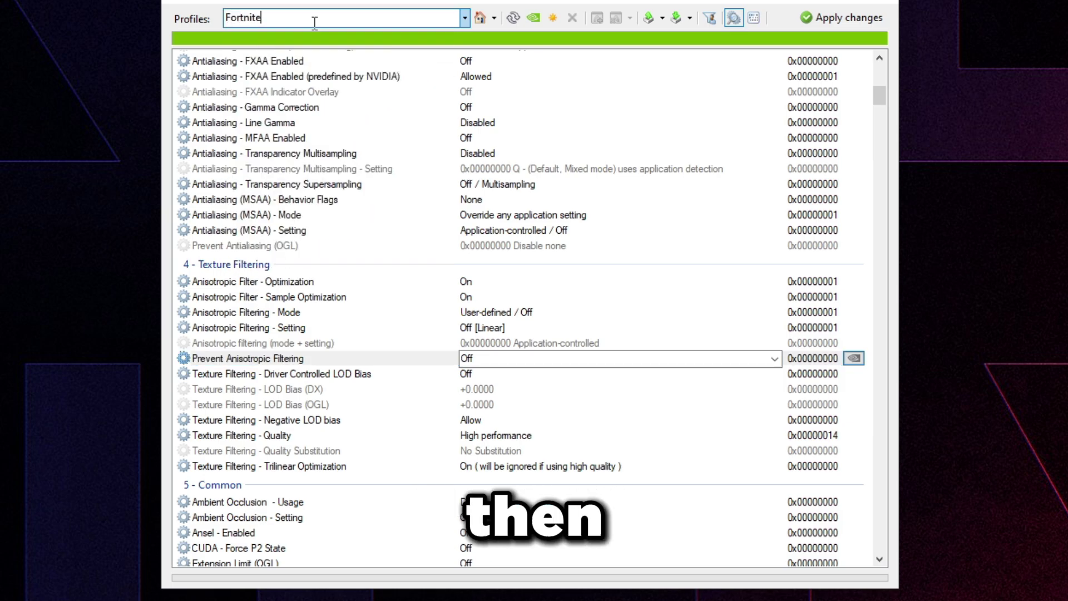
pyautogui.press('BackSpace')
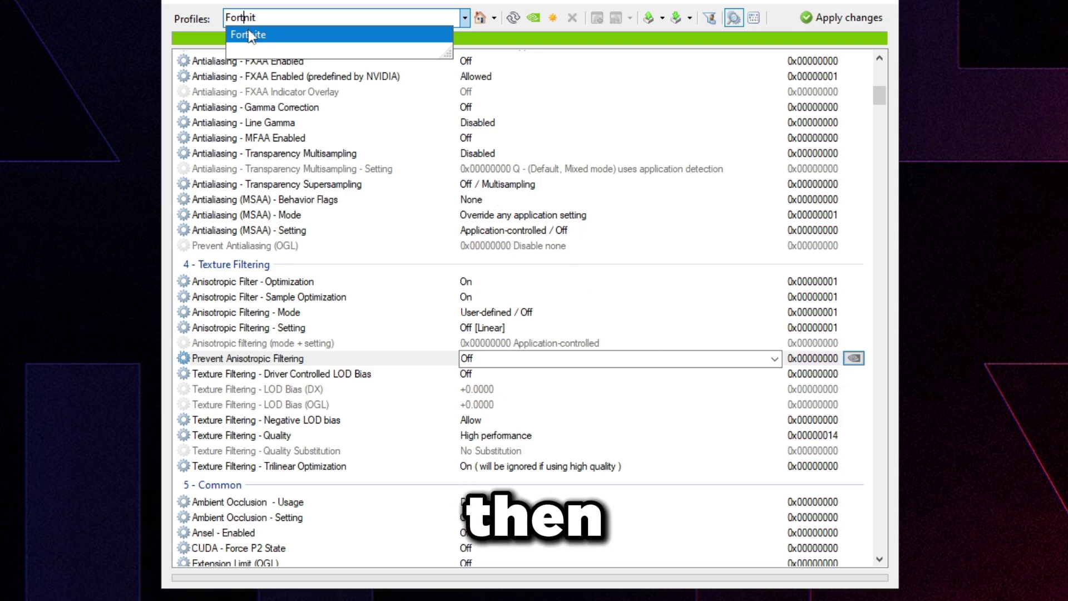
pyautogui.click(248, 36)
# - Set Driver Controlled LOD Bias to On
pyautogui.click(359, 323)
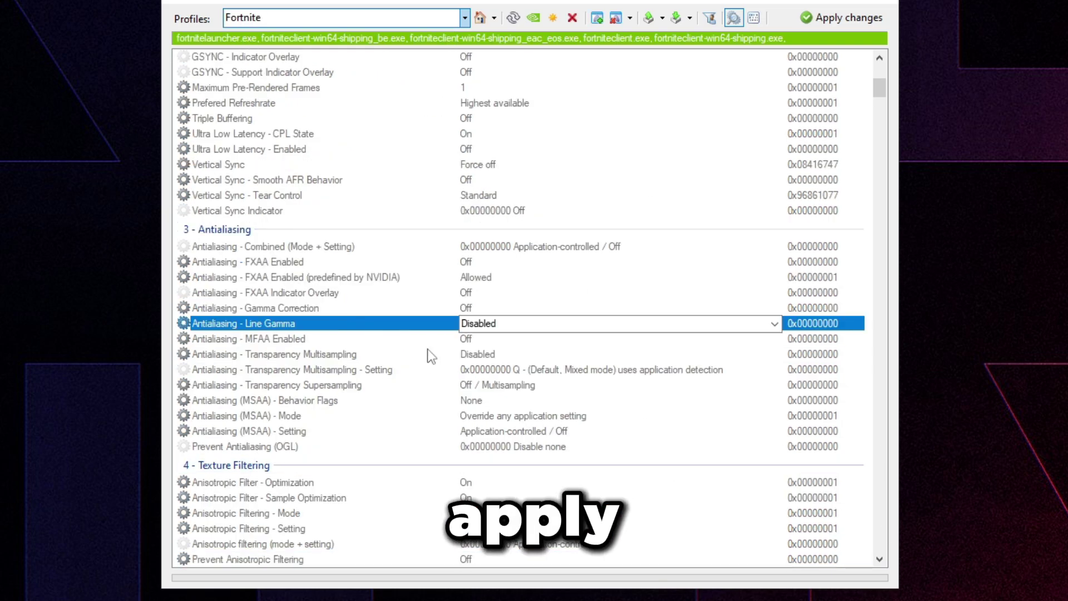
pyautogui.scroll(-5, 396, 489)
pyautogui.click(409, 358)
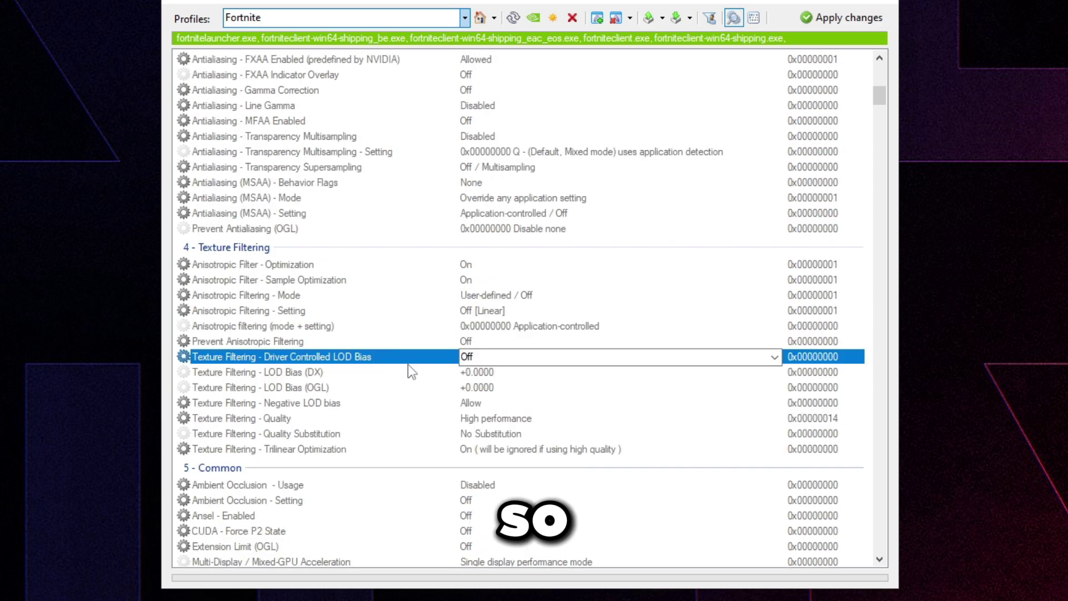
pyautogui.click(698, 359)
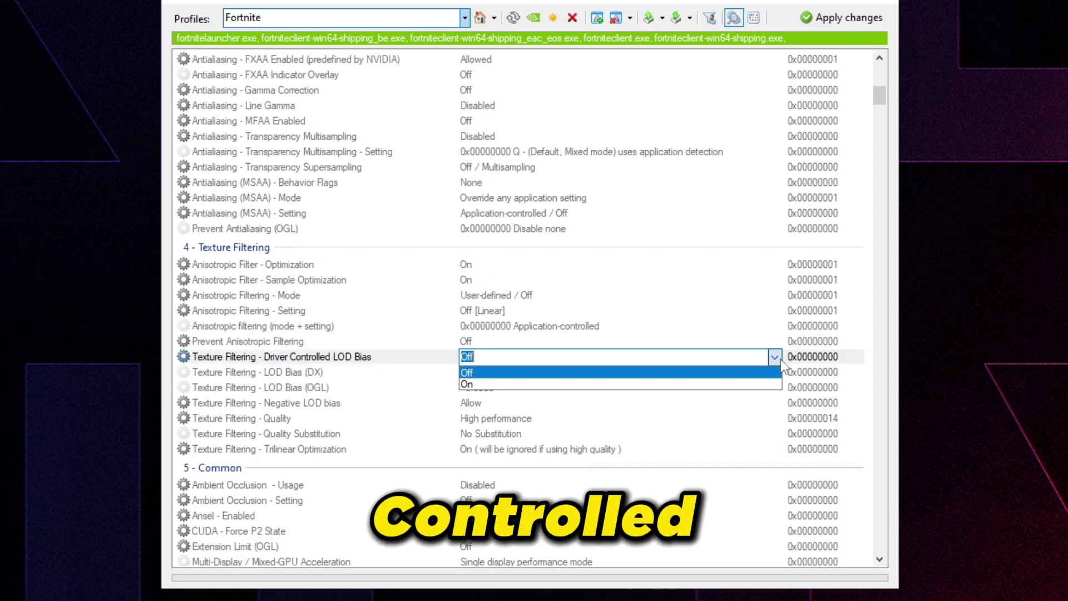
pyautogui.click(727, 385)
# - Set LOD Bias (DX) to +0.5000 and close NVIDIA Profile Inspector
pyautogui.click(247, 374)
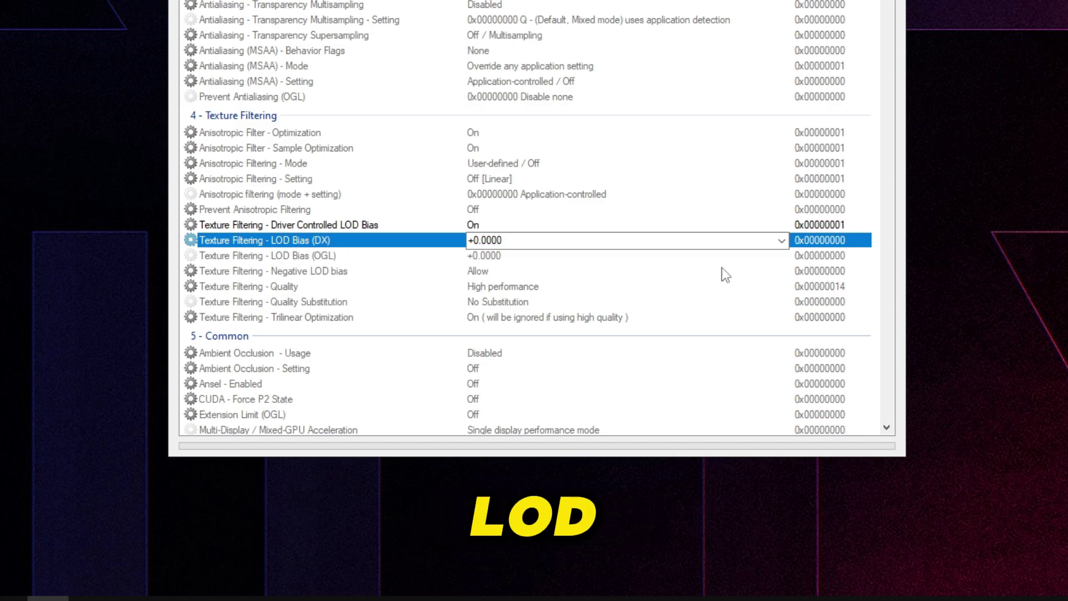
pyautogui.click(775, 372)
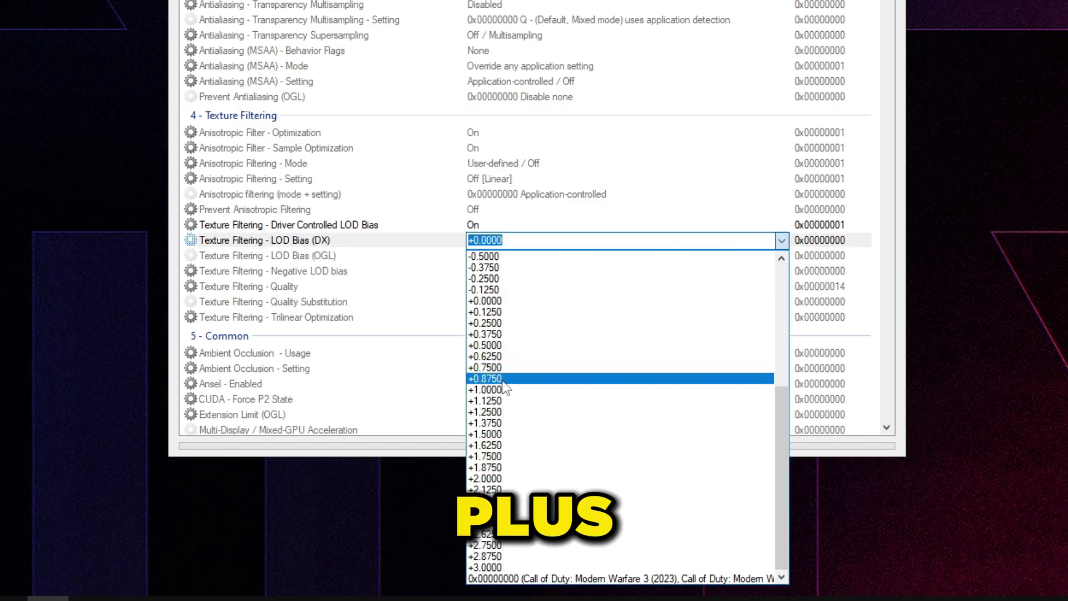
pyautogui.click(501, 334)
pyautogui.click(781, 241)
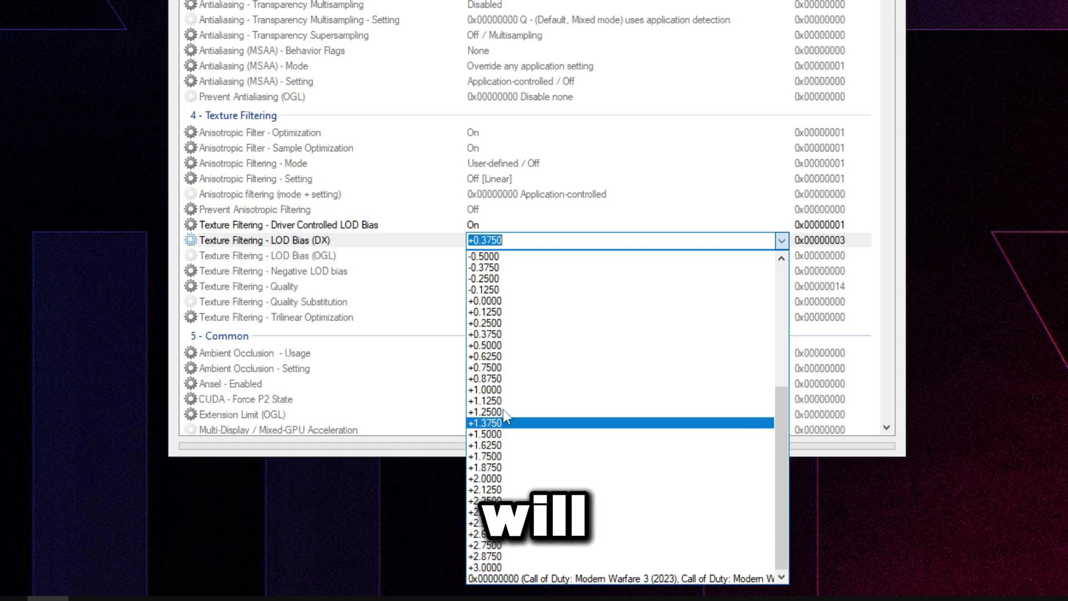
pyautogui.click(490, 345)
pyautogui.click(313, 226)
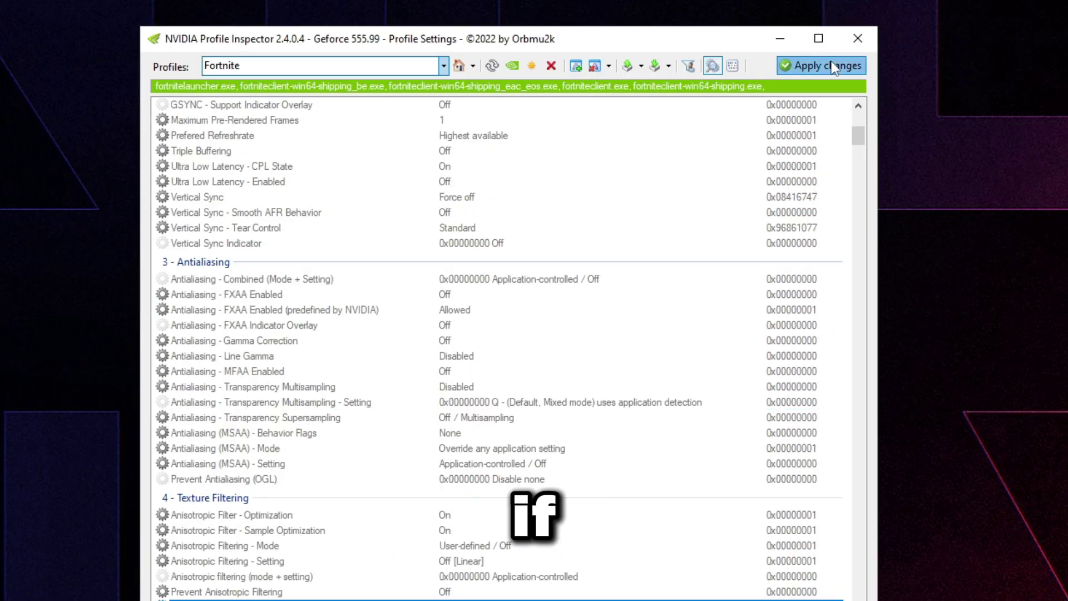
pyautogui.scroll(-2, 352, 363)
pyautogui.scroll(-1, 353, 363)
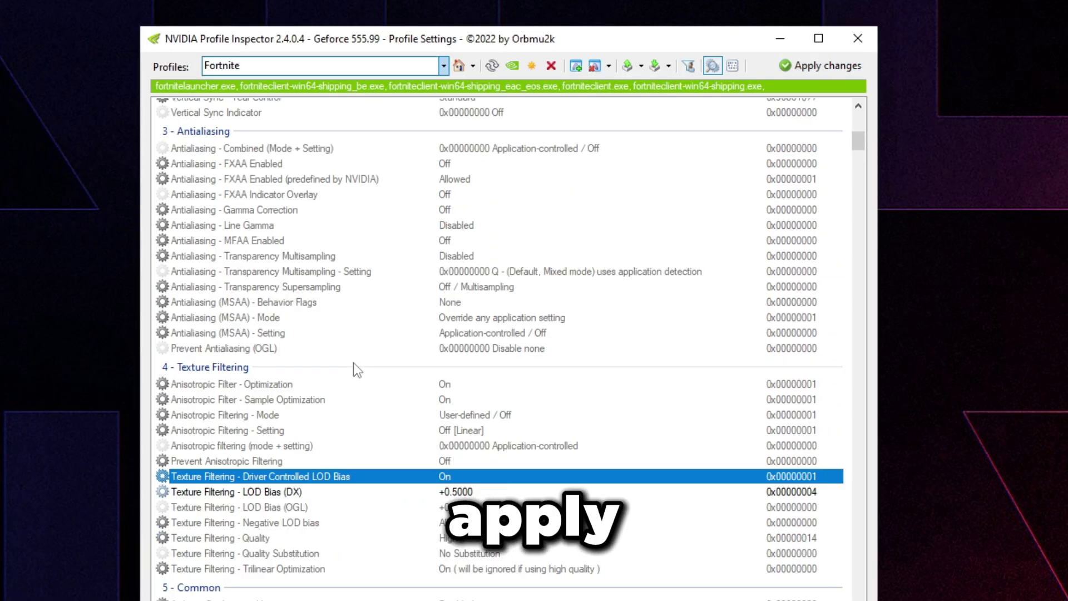
pyautogui.click(858, 38)
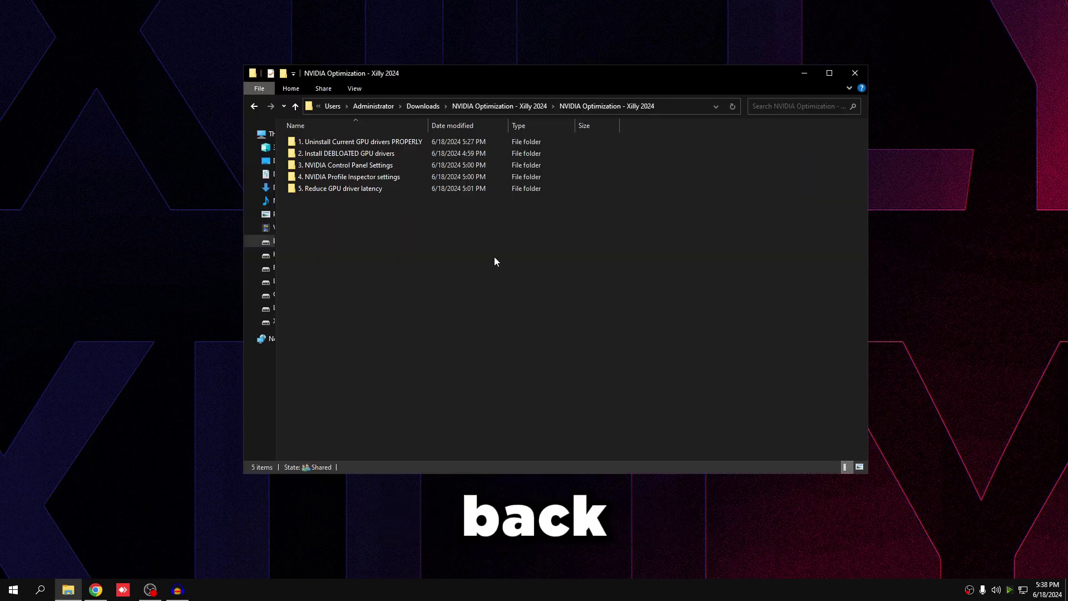
# - Run MSI_util_v3.exe from 5. Reduce GPU driver latency as administrator and reposition its window
pyautogui.doubleClick(418, 189)
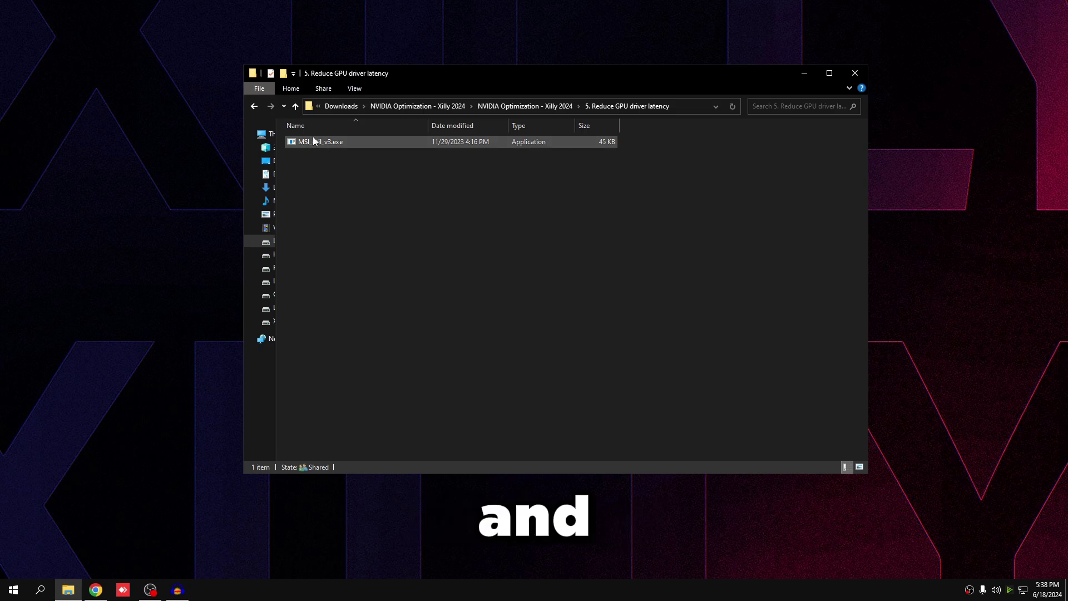
pyautogui.doubleClick(296, 146)
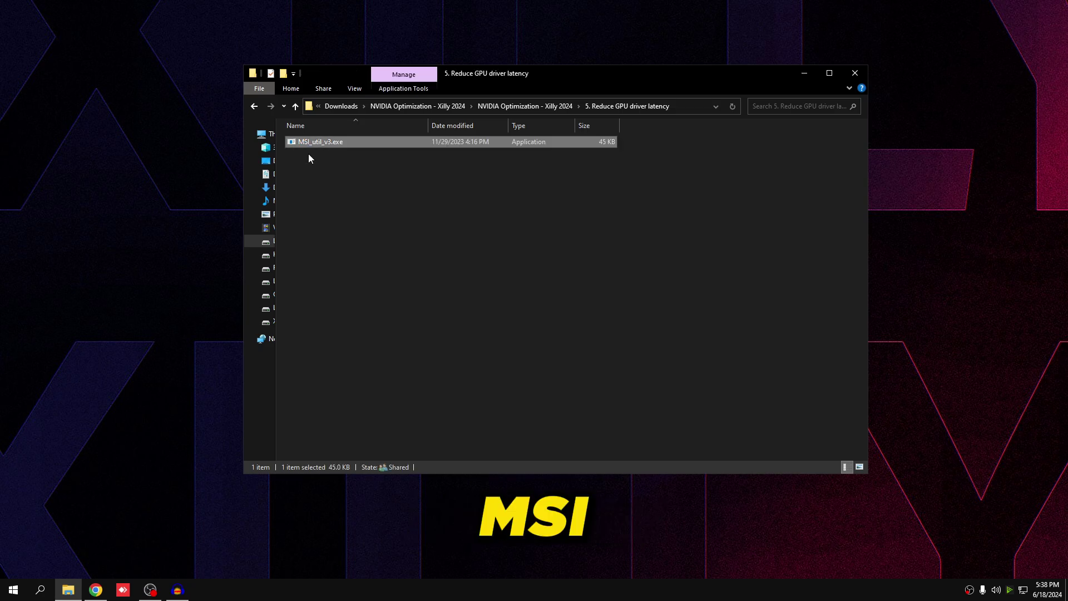
pyautogui.hotkey('alt', 'F4')
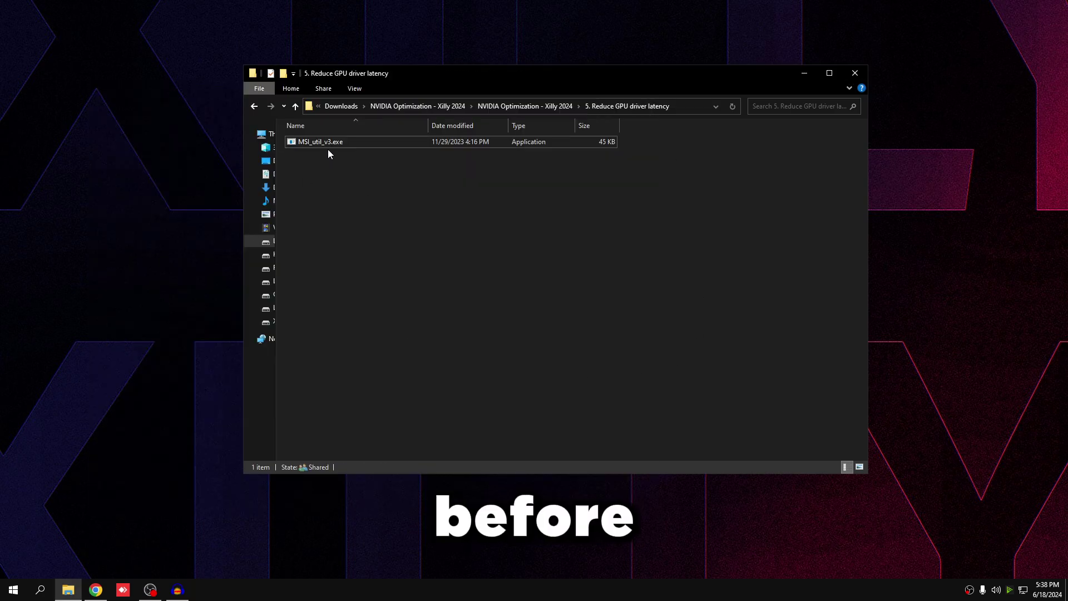
pyautogui.rightClick(315, 144)
pyautogui.click(353, 163)
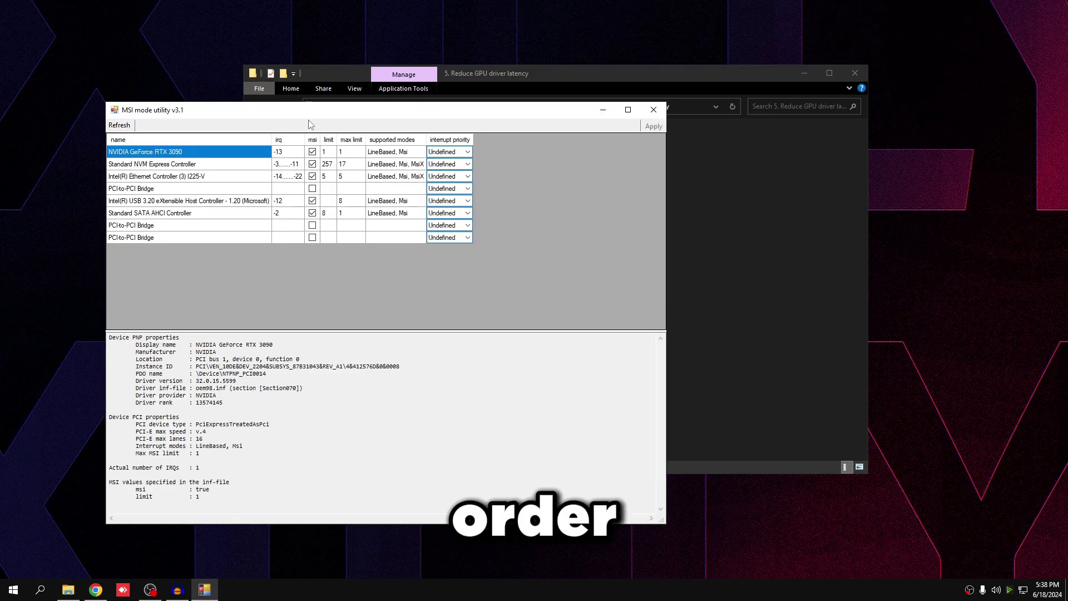
pyautogui.moveTo(330, 115); pyautogui.dragTo(451, 116)
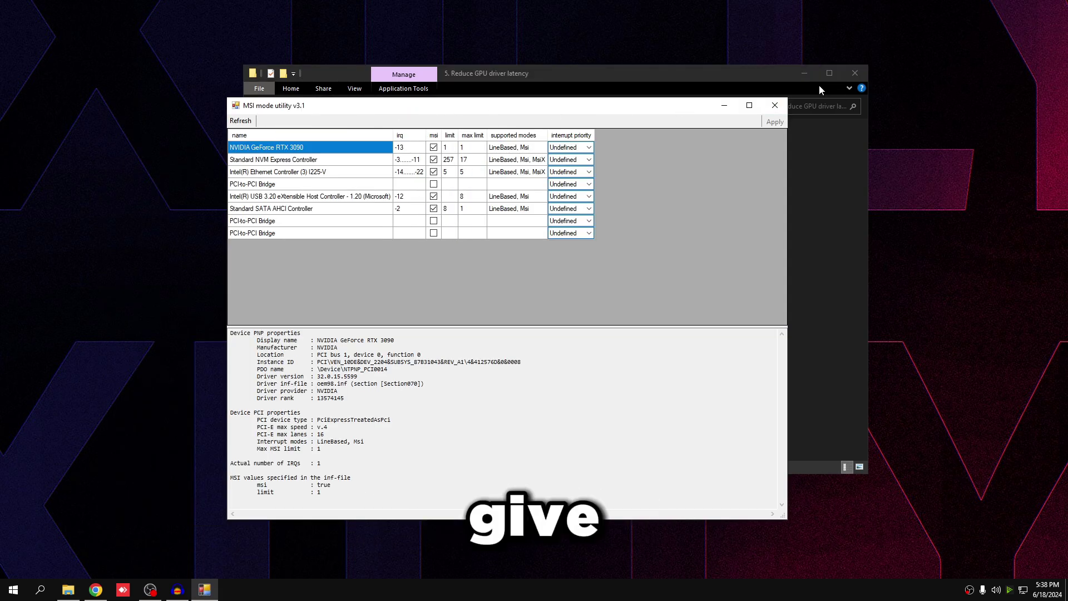
# - Close Explorer and review the GPU's interrupt priority and the USB and SATA controller entries
pyautogui.click(856, 74)
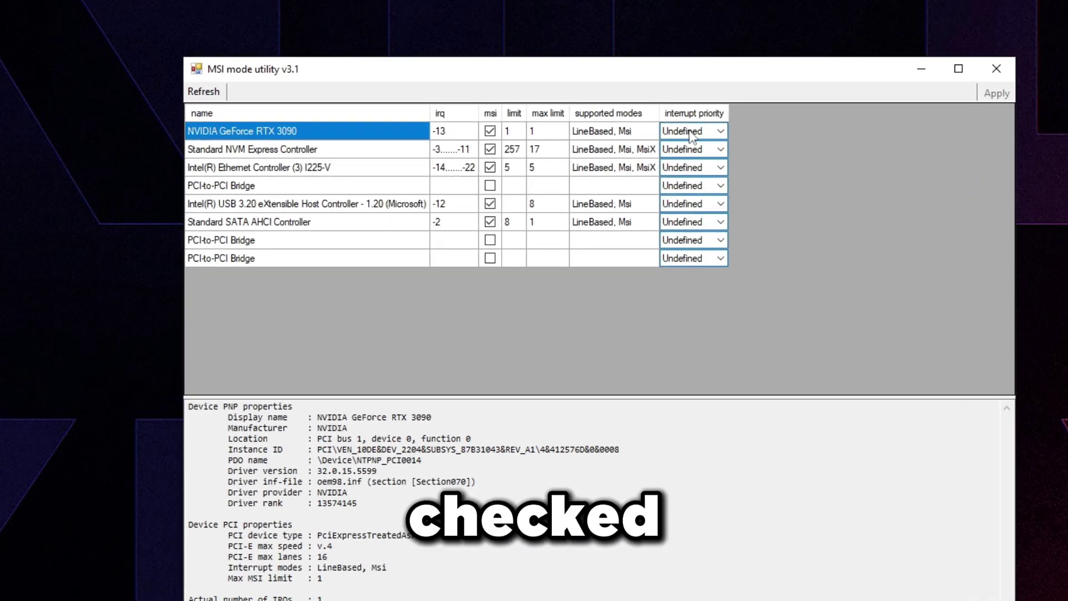
pyautogui.click(703, 133)
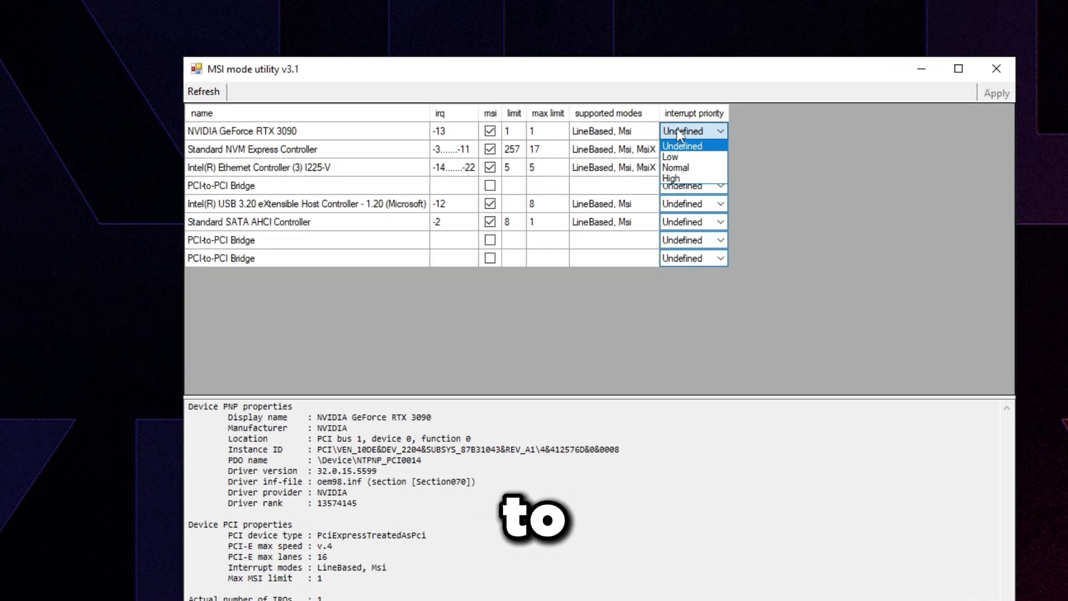
pyautogui.click(695, 146)
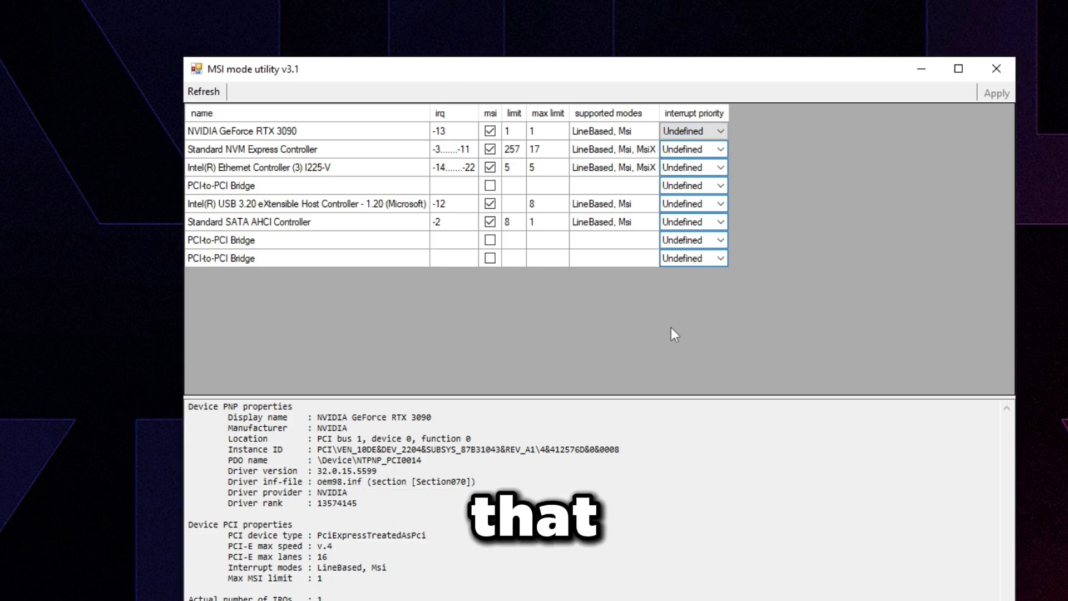
pyautogui.click(701, 206)
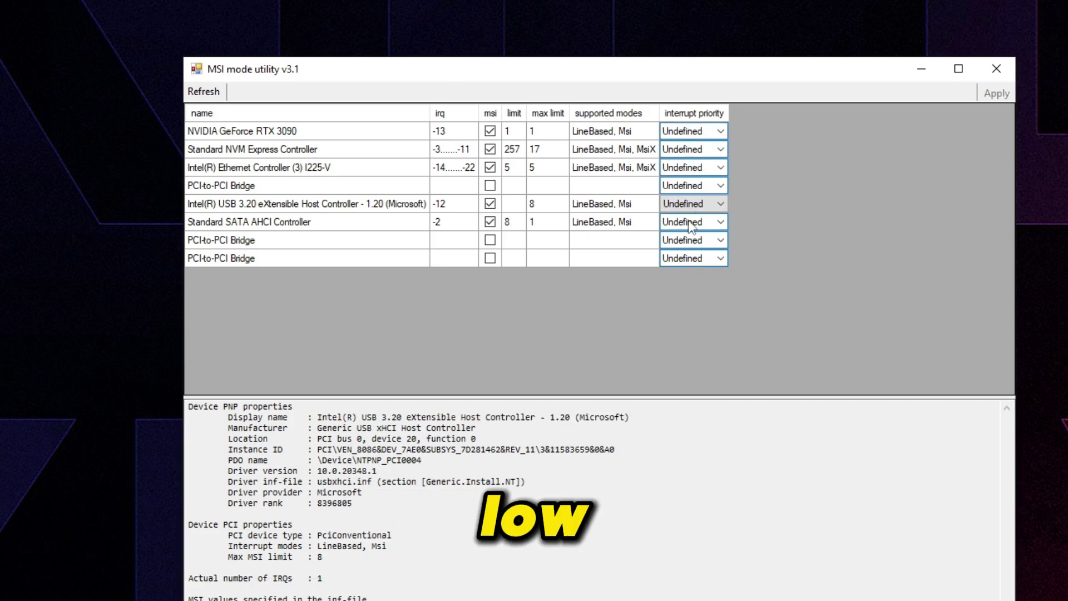
pyautogui.click(631, 212)
pyautogui.click(632, 220)
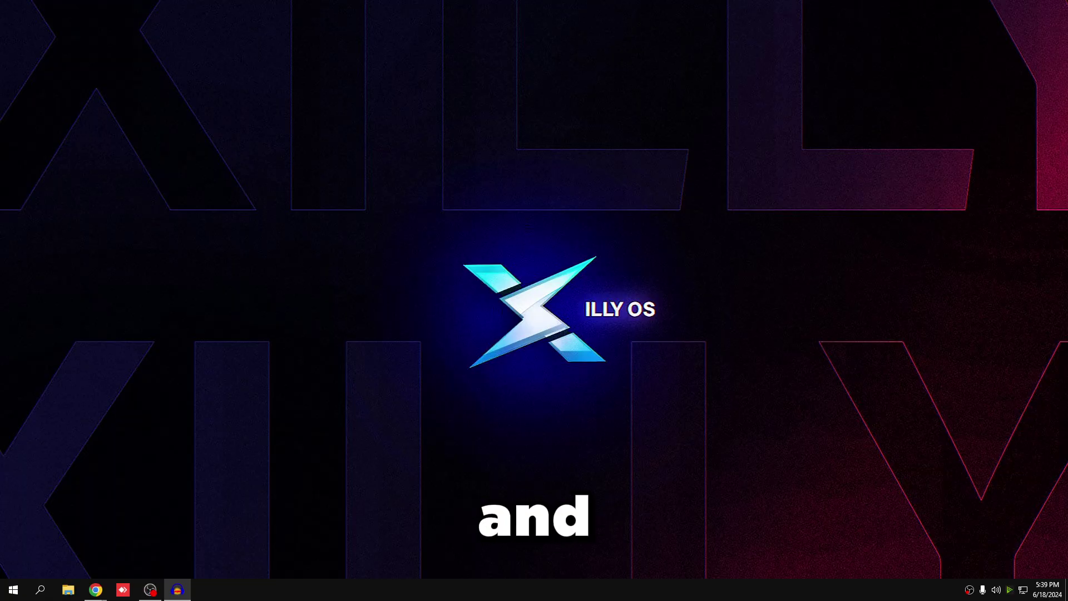
# - Launch Task Manager from the taskbar and view GPU 0 (NVIDIA GeForce RTX 3090) under Performance
pyautogui.rightClick(268, 589)
pyautogui.click(389, 544)
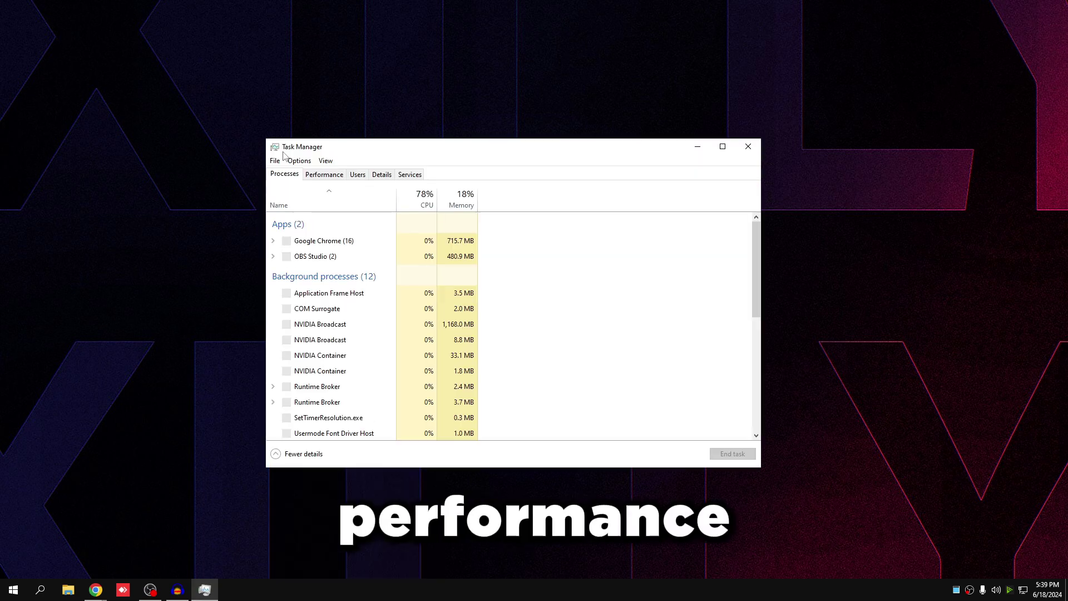
pyautogui.click(324, 174)
pyautogui.click(322, 303)
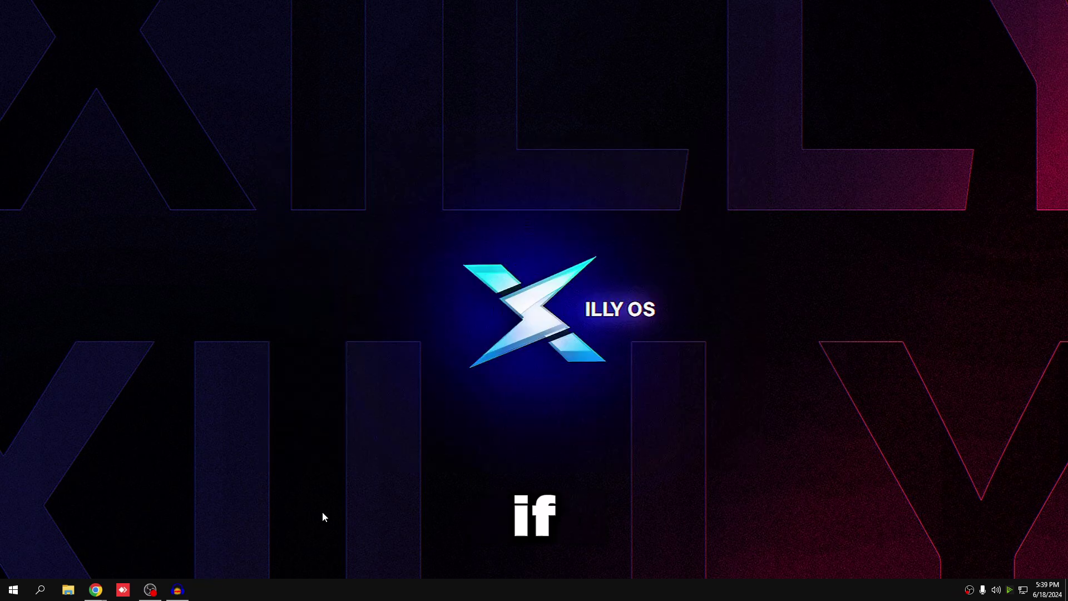
# - Launch Registry Editor from a Start search for 'rege'
pyautogui.press('super')
pyautogui.write('rege')
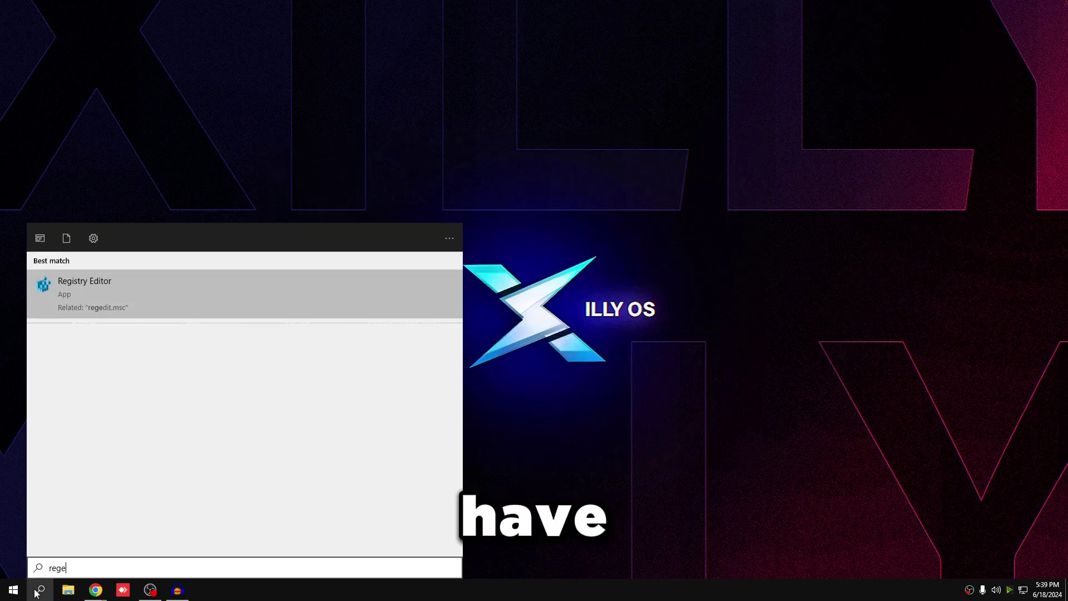
pyautogui.click(111, 303)
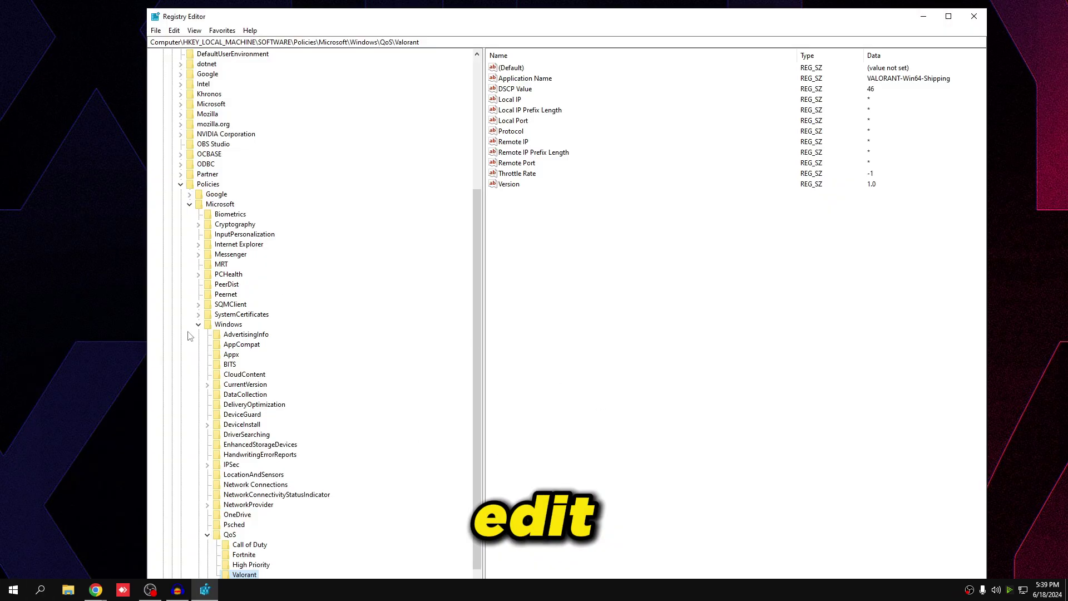
pyautogui.moveTo(472, 339); pyautogui.dragTo(474, 67)
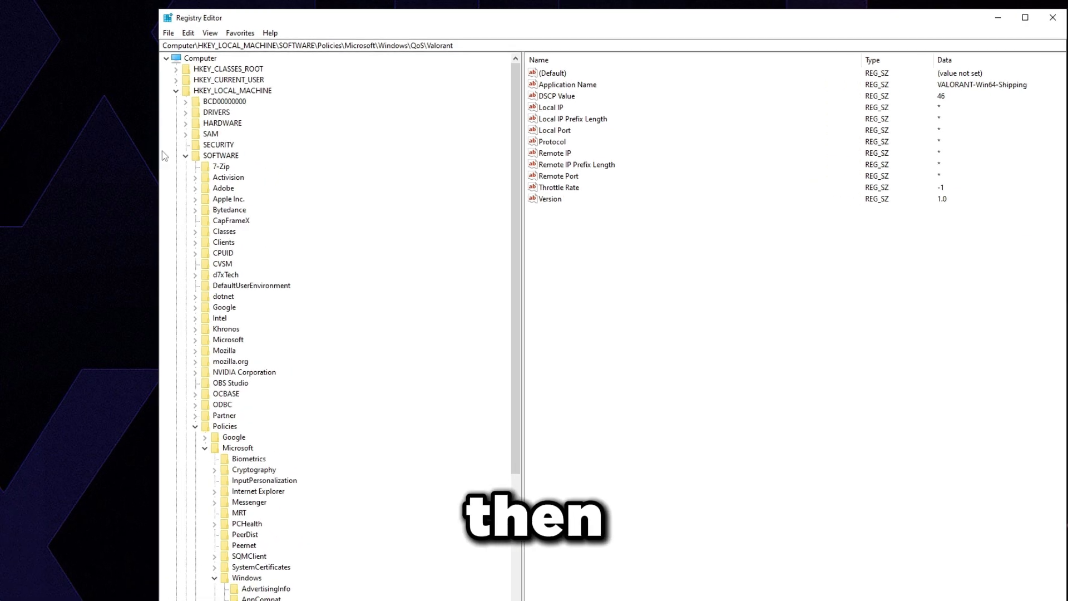
# - Collapse SOFTWARE and expand HKEY_LOCAL_MACHINE > SYSTEM > CurrentControlSet
pyautogui.click(172, 145)
pyautogui.click(263, 114)
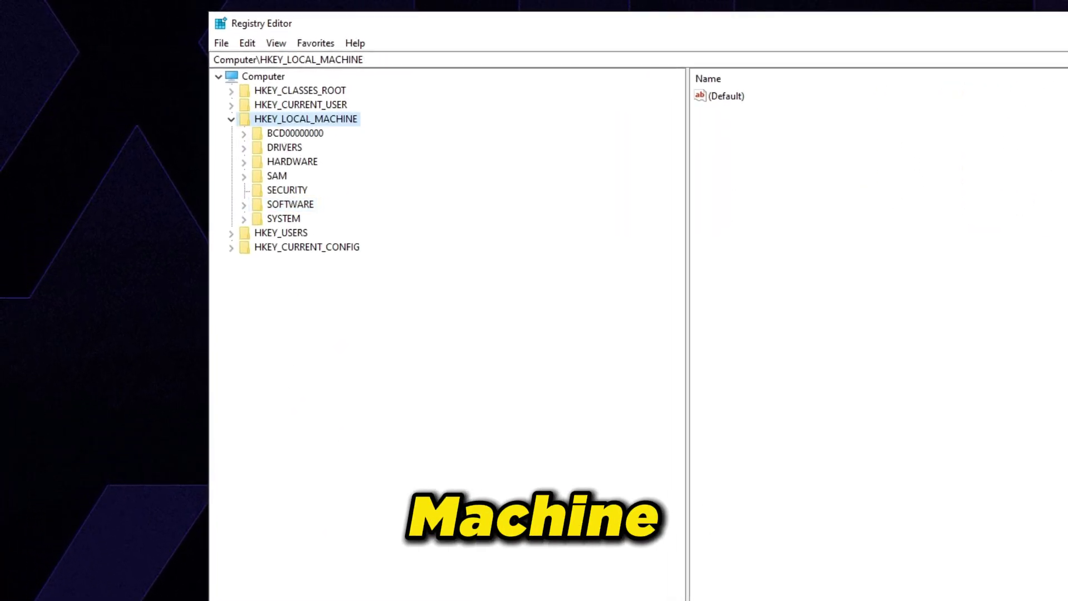
pyautogui.click(282, 218)
pyautogui.click(244, 220)
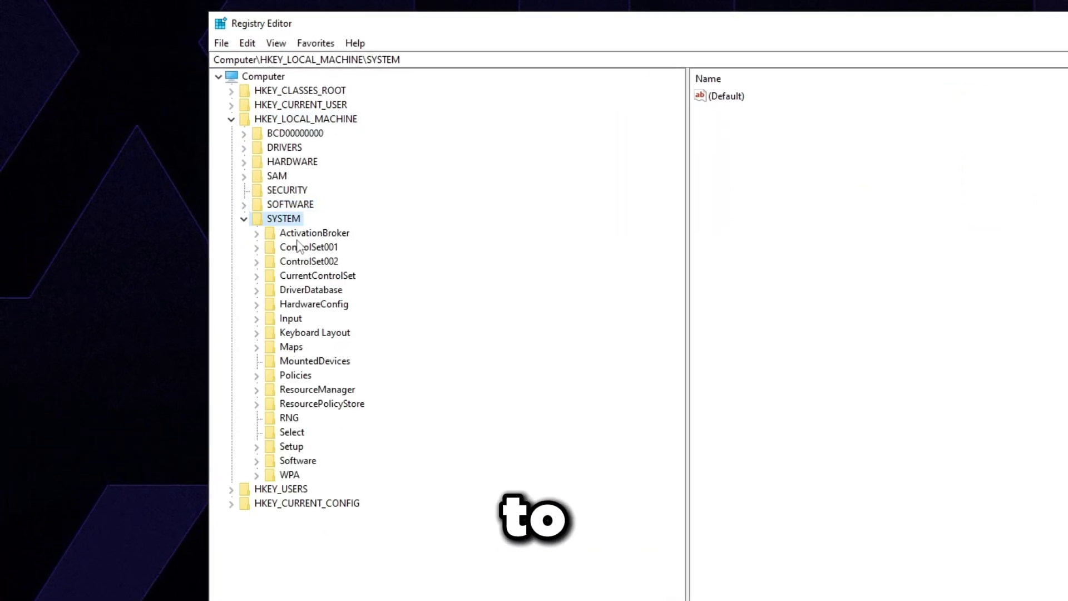
pyautogui.click(301, 276)
pyautogui.click(256, 276)
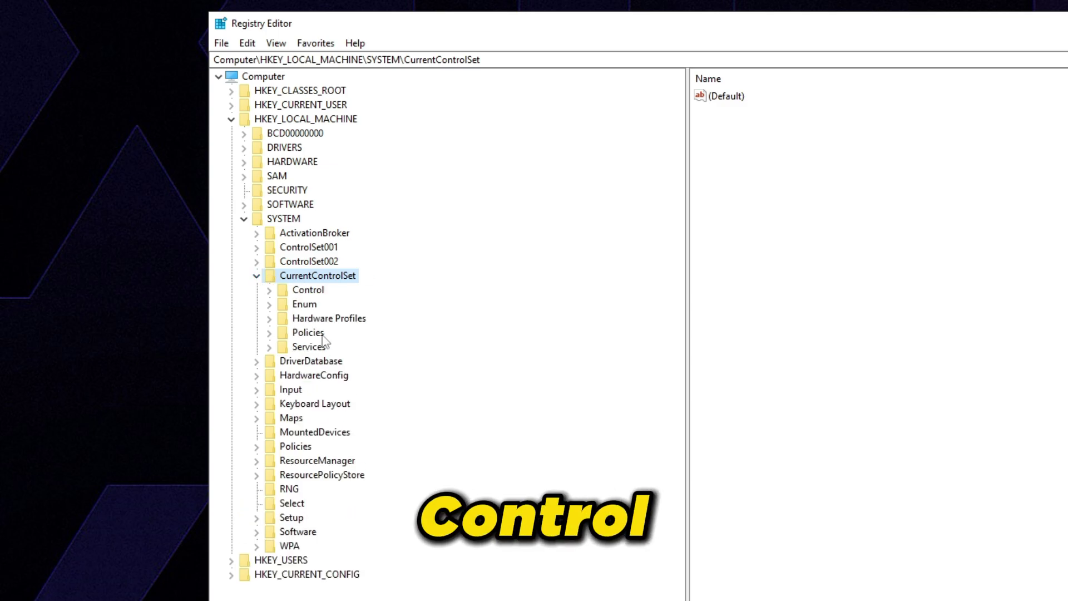
# - Expand Control > Class > {4d36e968-e325-11ce-bfc1-08002be10318} to reveal its 0000 subkey
pyautogui.click(307, 290)
pyautogui.click(269, 290)
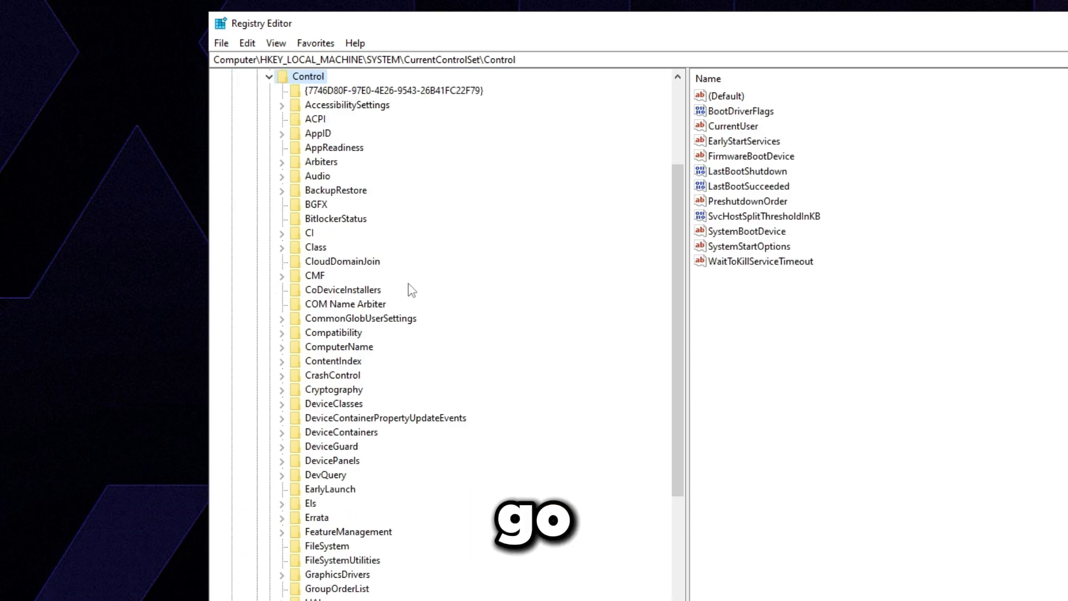
pyautogui.click(315, 247)
pyautogui.click(282, 247)
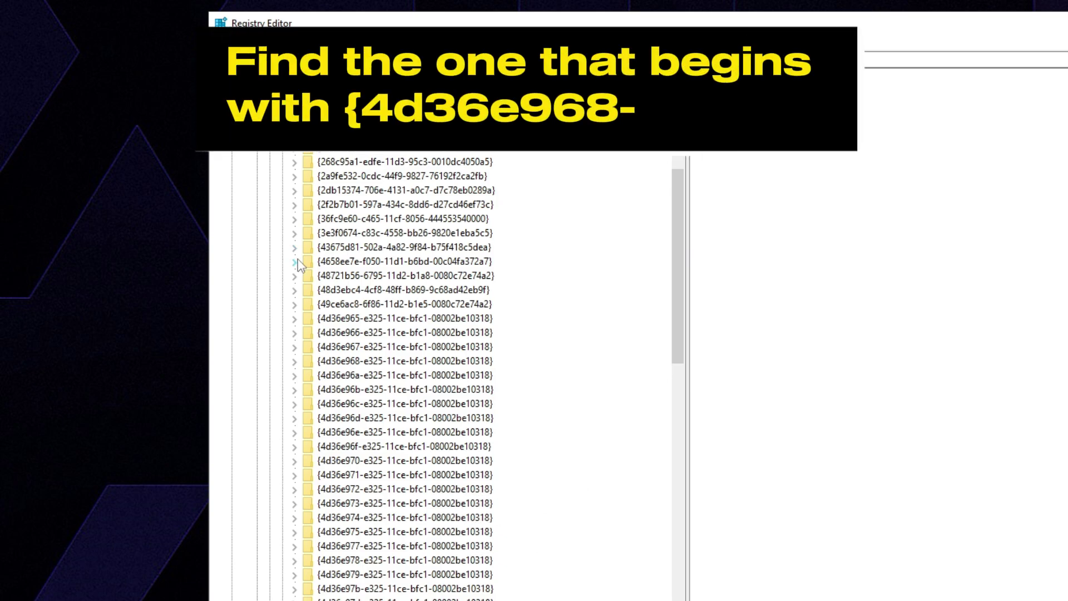
pyautogui.click(350, 363)
pyautogui.click(295, 361)
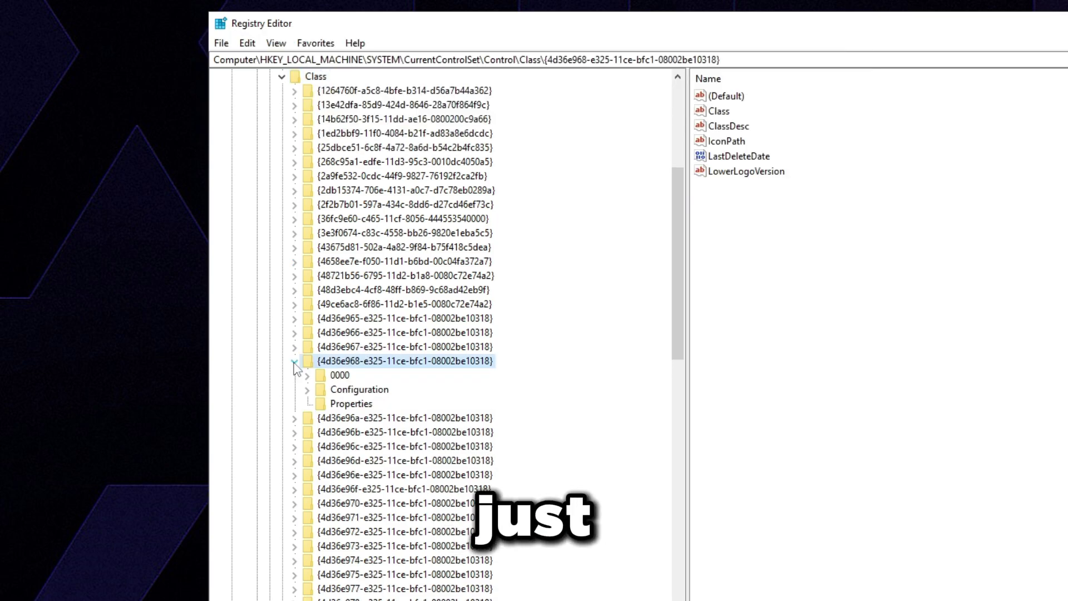
# - Check that the 0000 subkey's ChipType and AdapterString values read NVIDIA GeForce RTX 3090
pyautogui.click(326, 376)
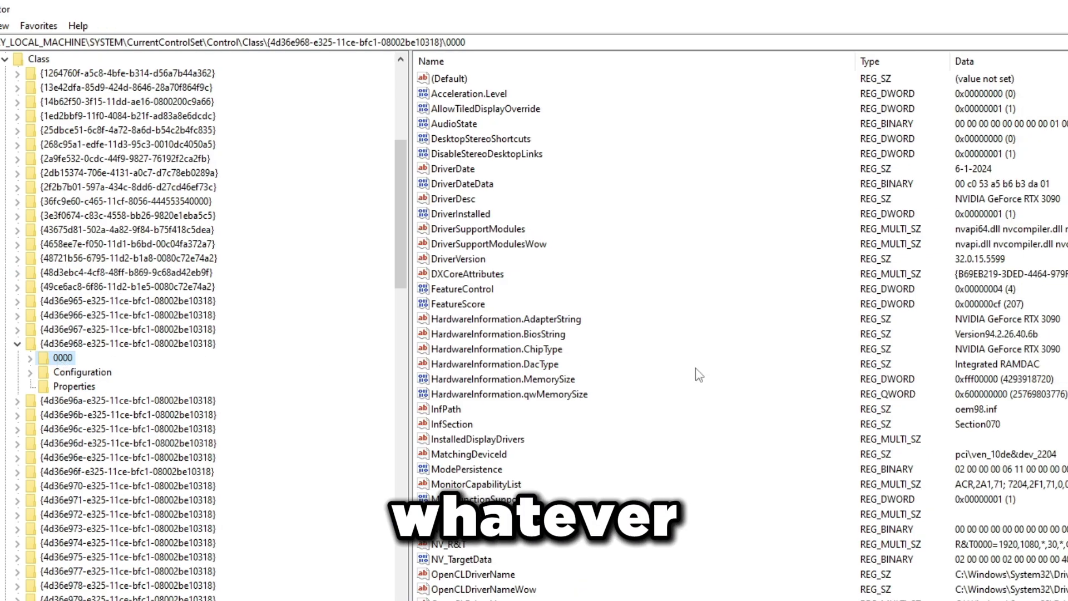
pyautogui.click(565, 349)
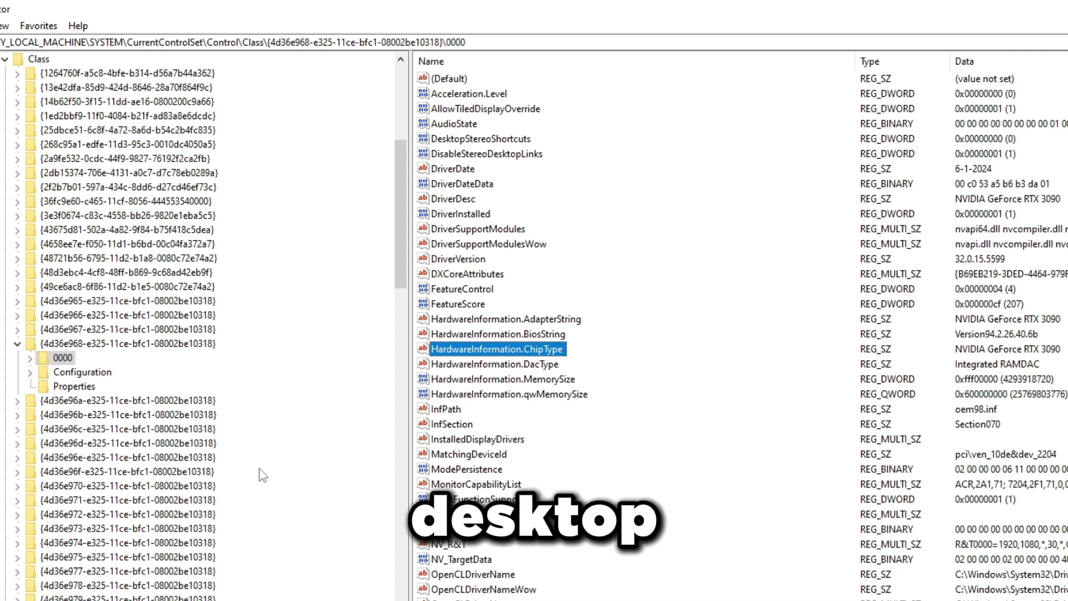
pyautogui.click(62, 362)
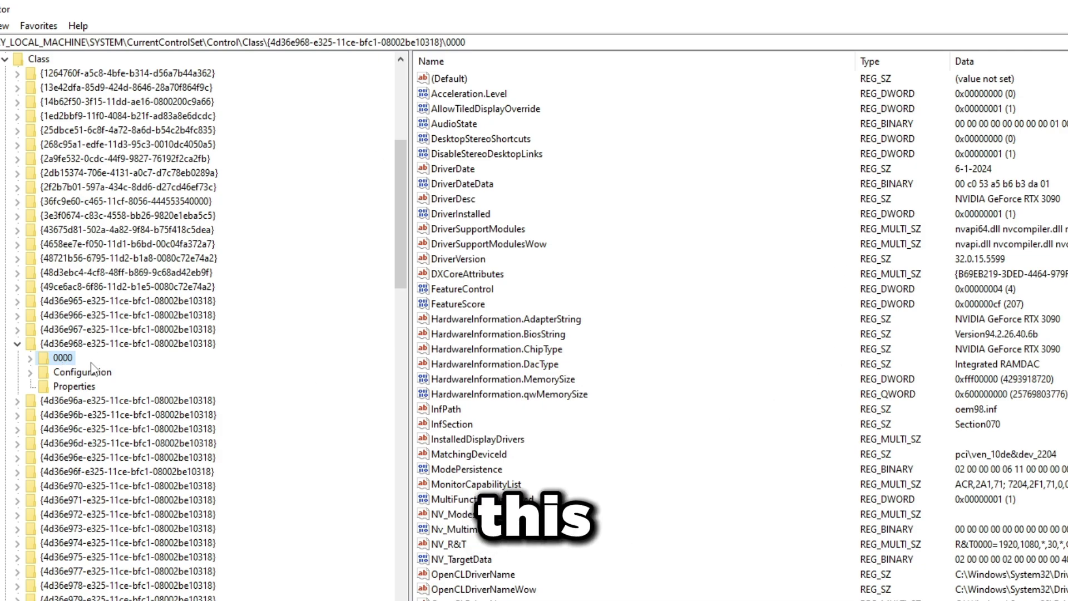
pyautogui.click(534, 319)
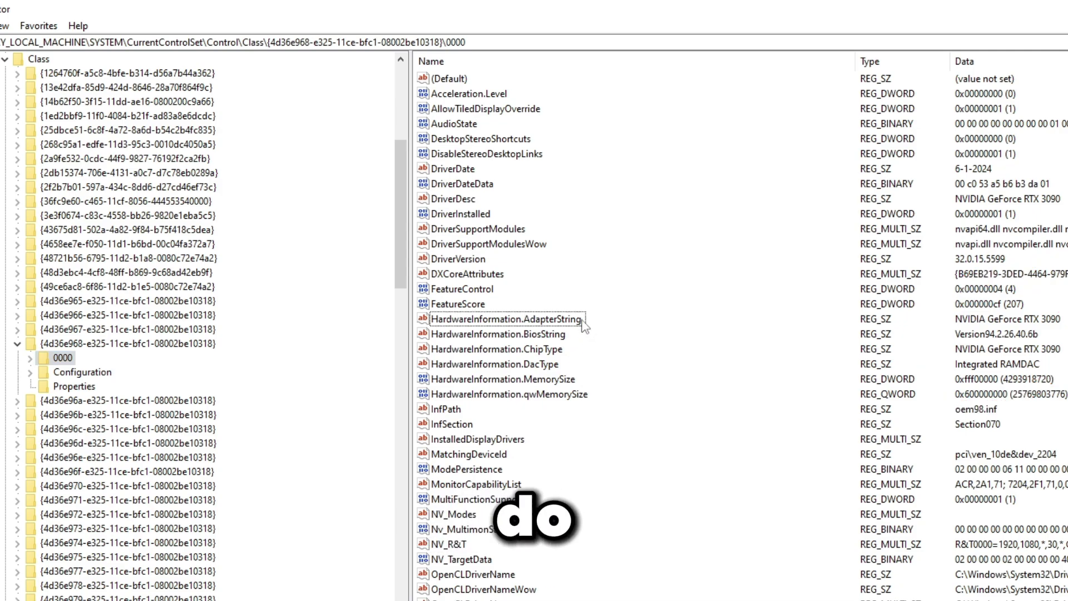
# - Create a DWORD (32-bit) value named DisableDynamicPstate in the 0000 key with data 1
pyautogui.rightClick(691, 111)
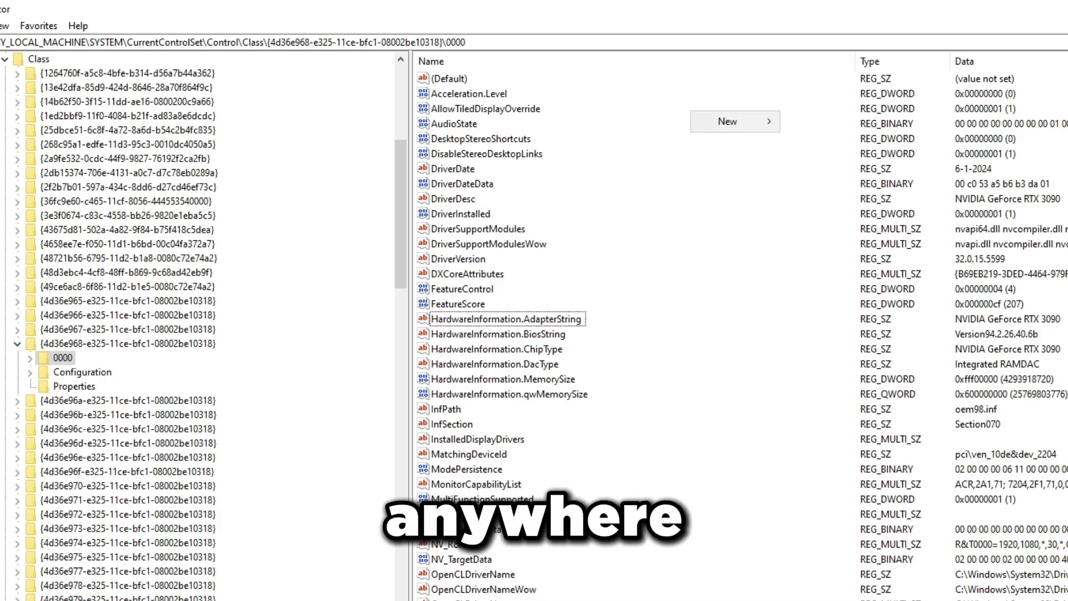
pyautogui.click(734, 121)
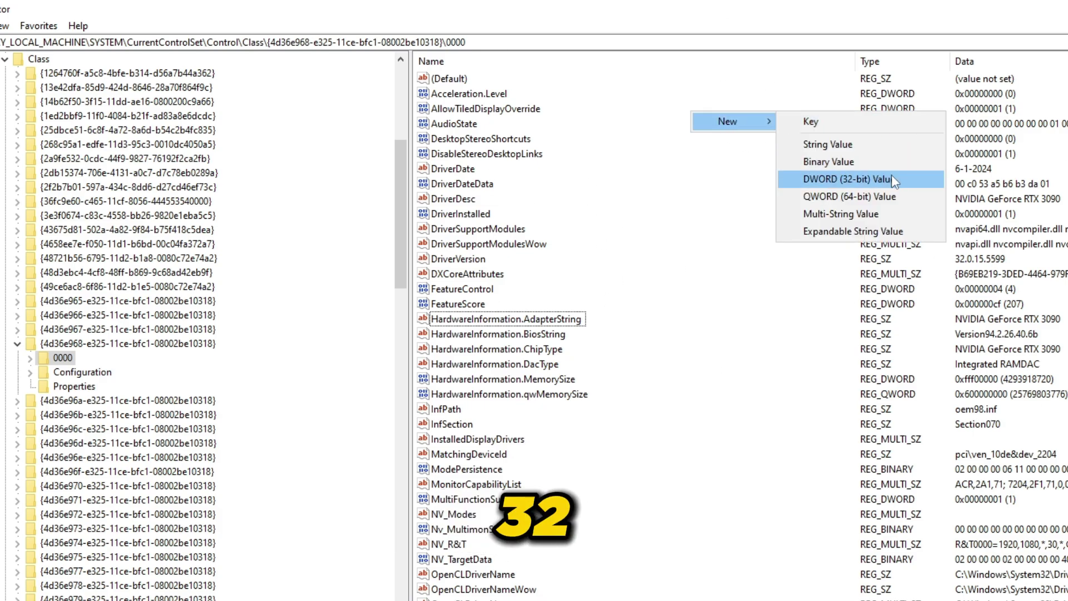
pyautogui.click(880, 182)
pyautogui.write('Disable')
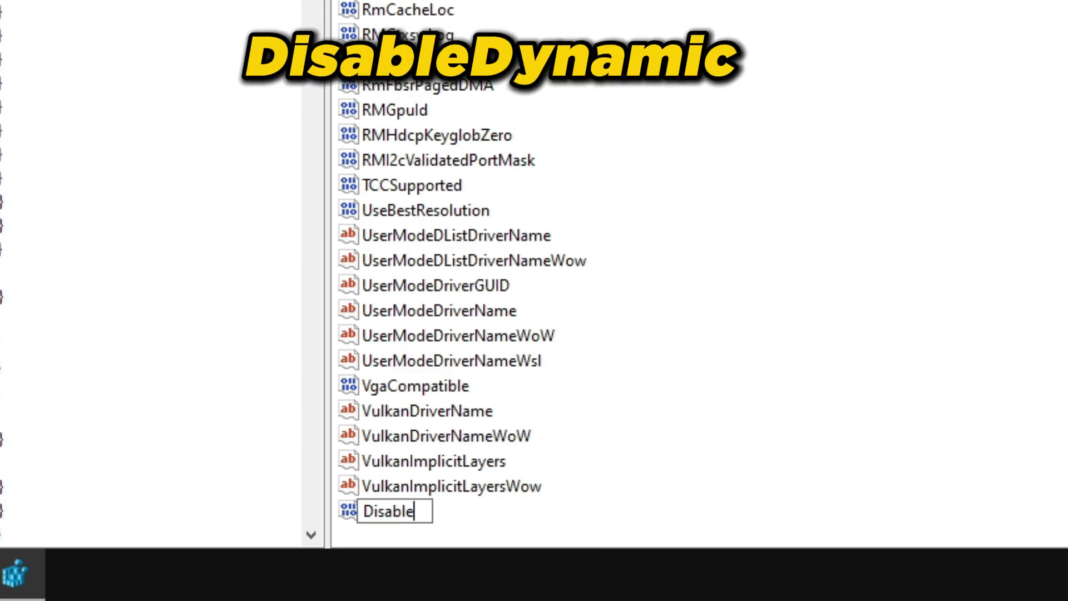
pyautogui.write('DynamicP')
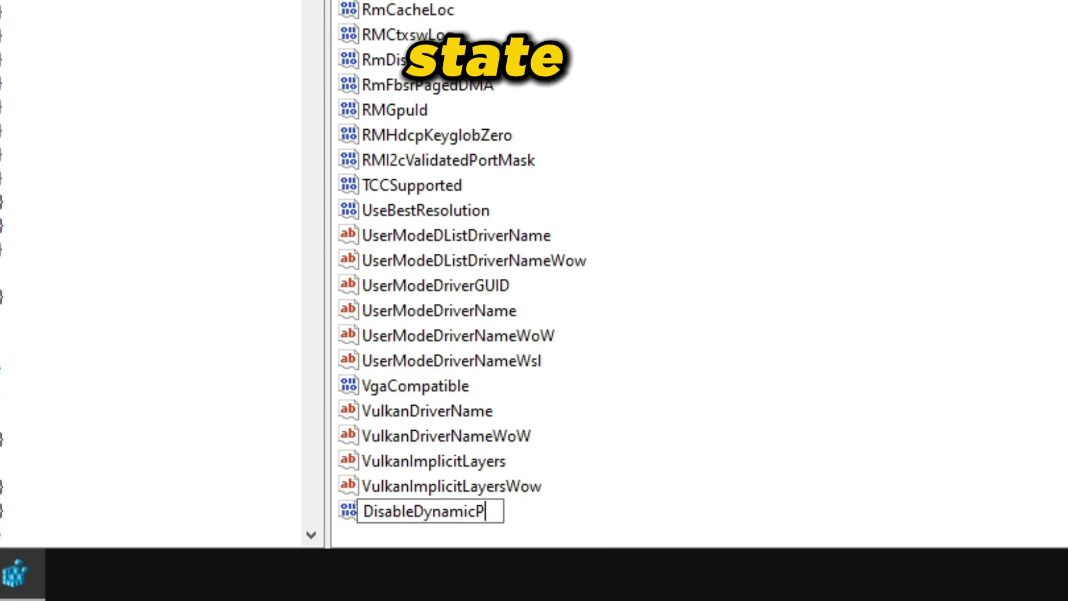
pyautogui.write('state')
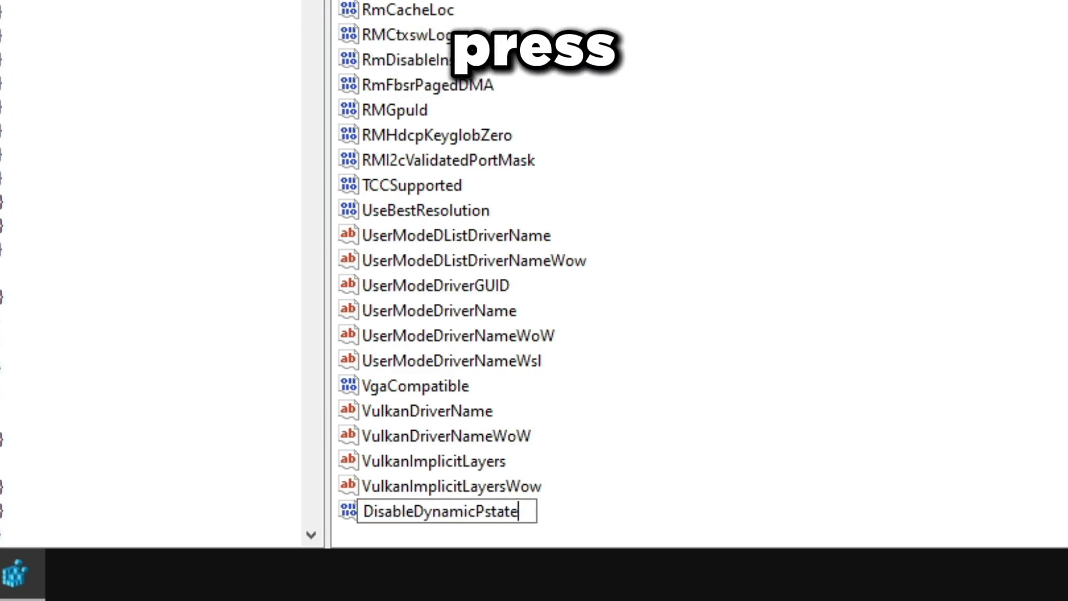
pyautogui.press('Return')
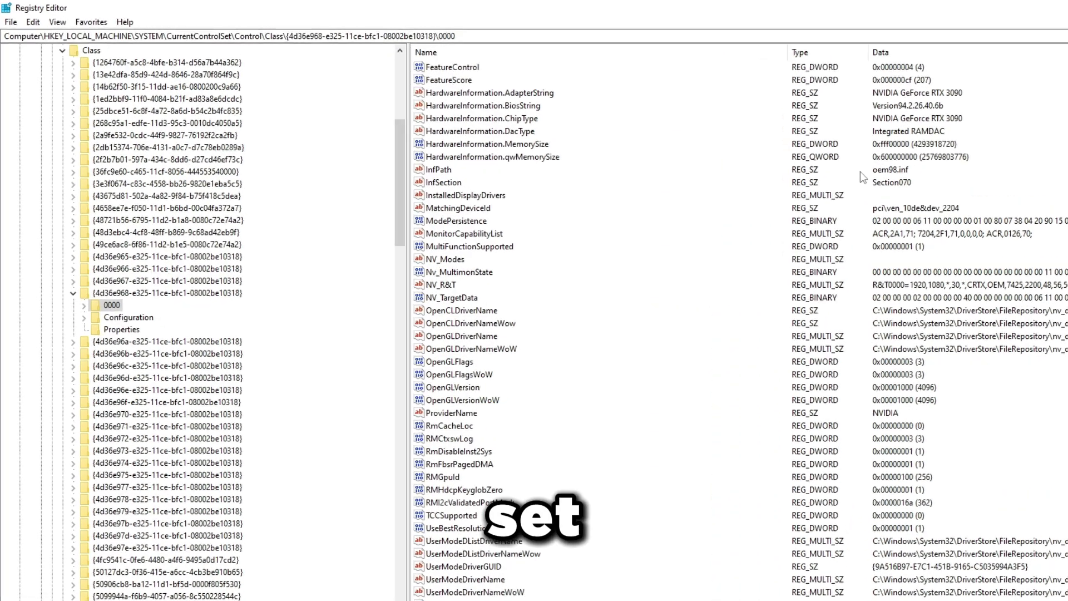
pyautogui.press('Return')
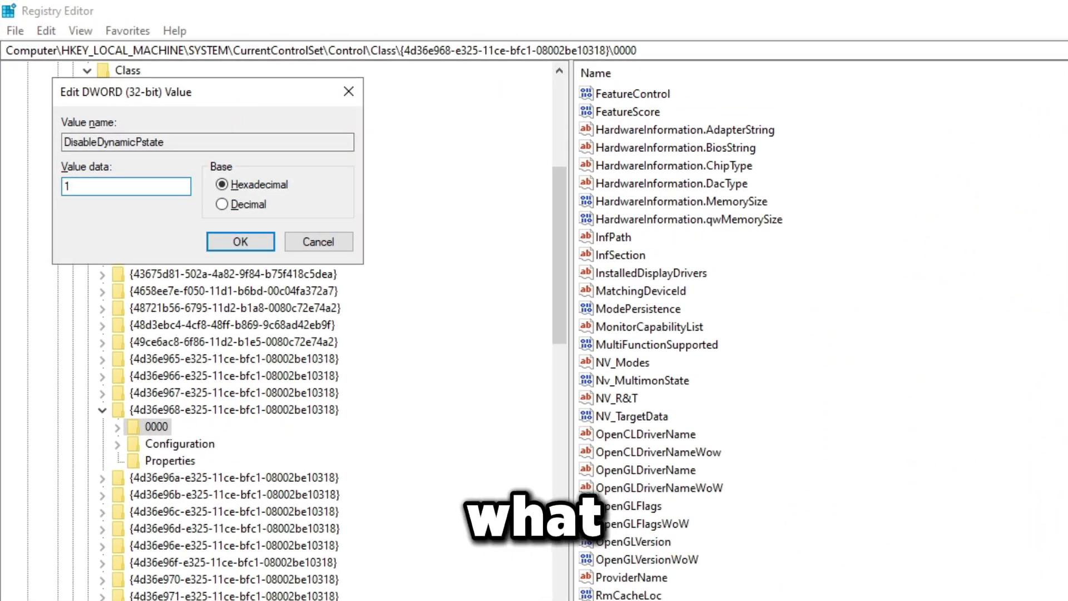
pyautogui.write('1')
pyautogui.press('Return')
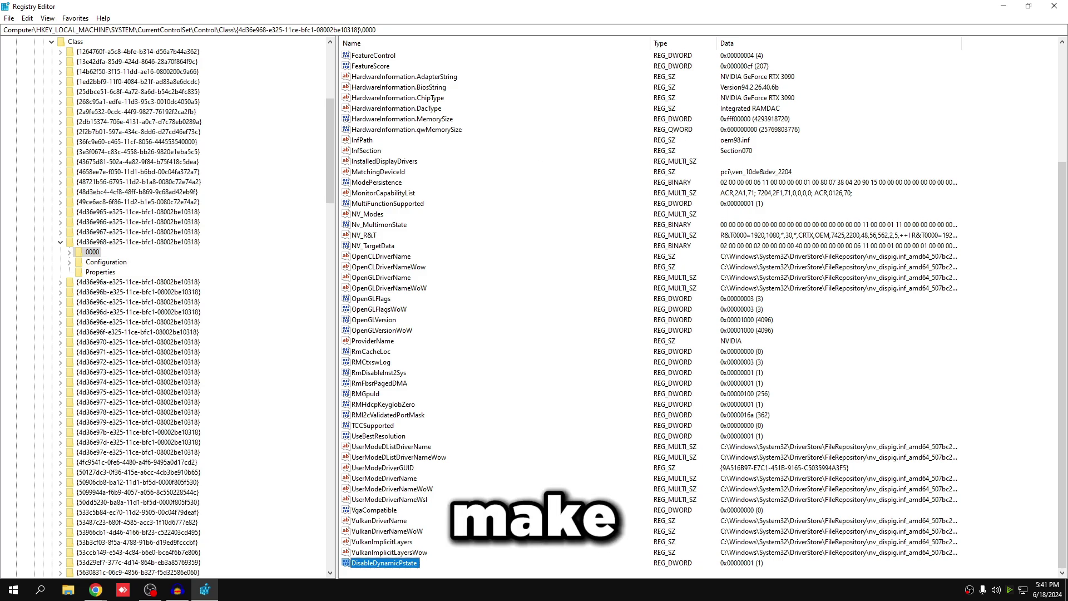
pyautogui.hotkey('alt', 'Tab')
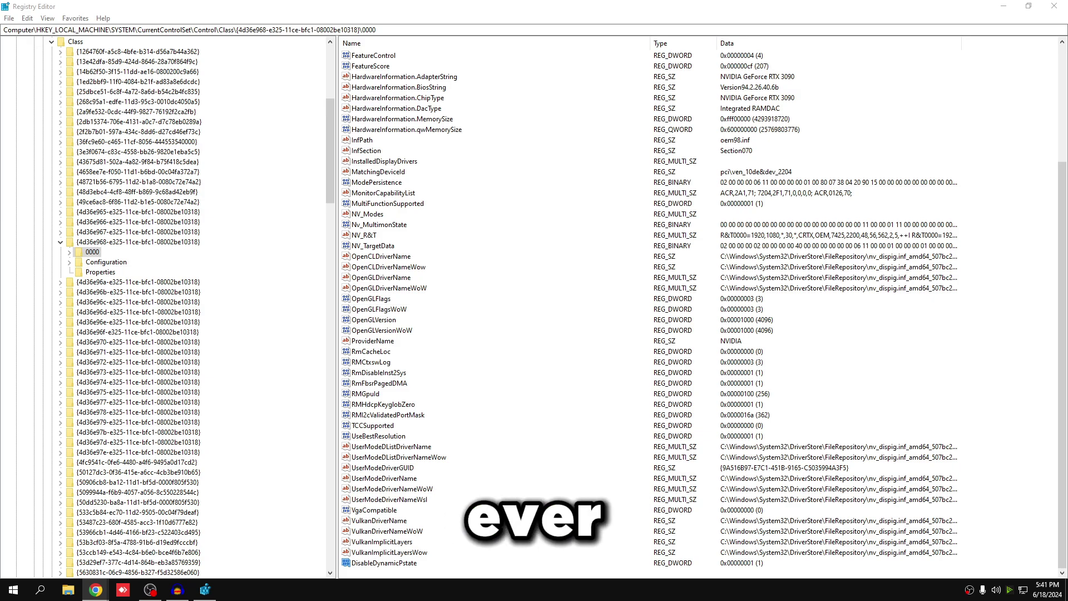
# - Delete the DisableDynamicPstate value from the 0000 key and confirm with Yes
pyautogui.hotkey('alt', 'Tab')
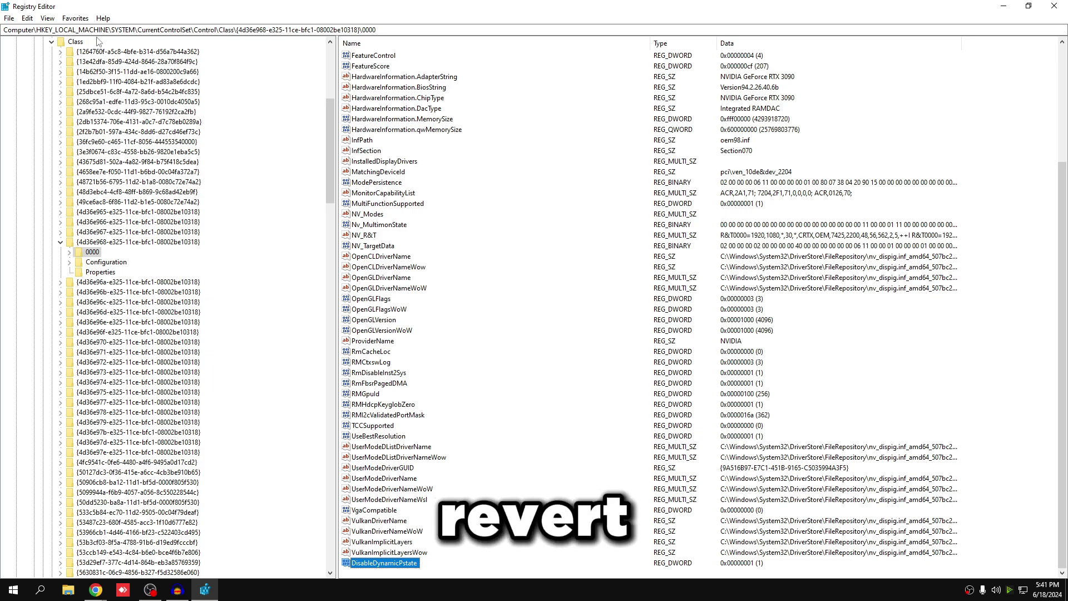
pyautogui.rightClick(374, 565)
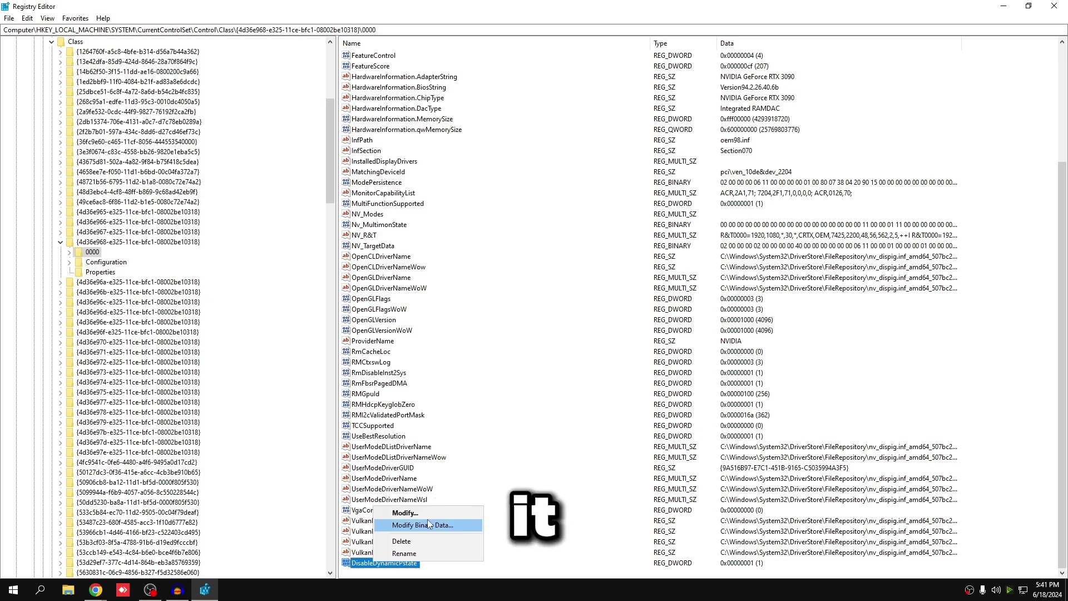
pyautogui.click(382, 545)
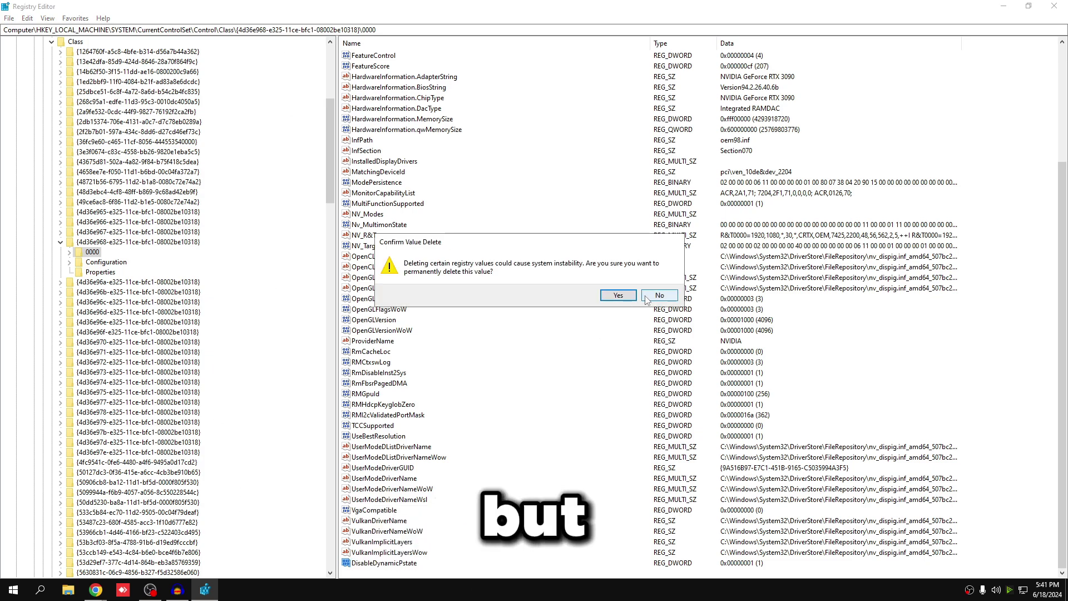
pyautogui.click(626, 298)
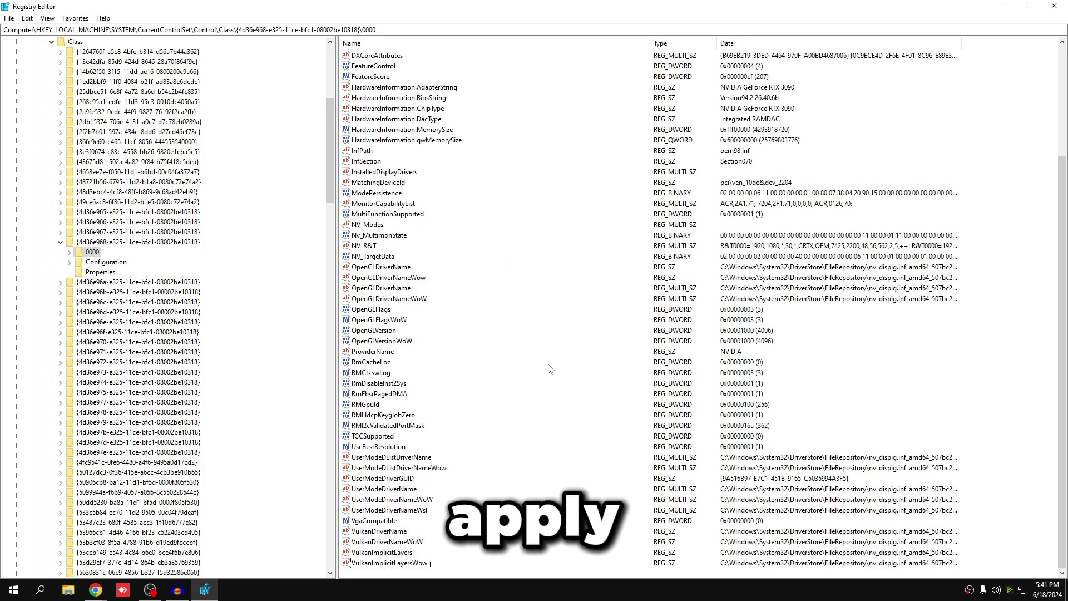